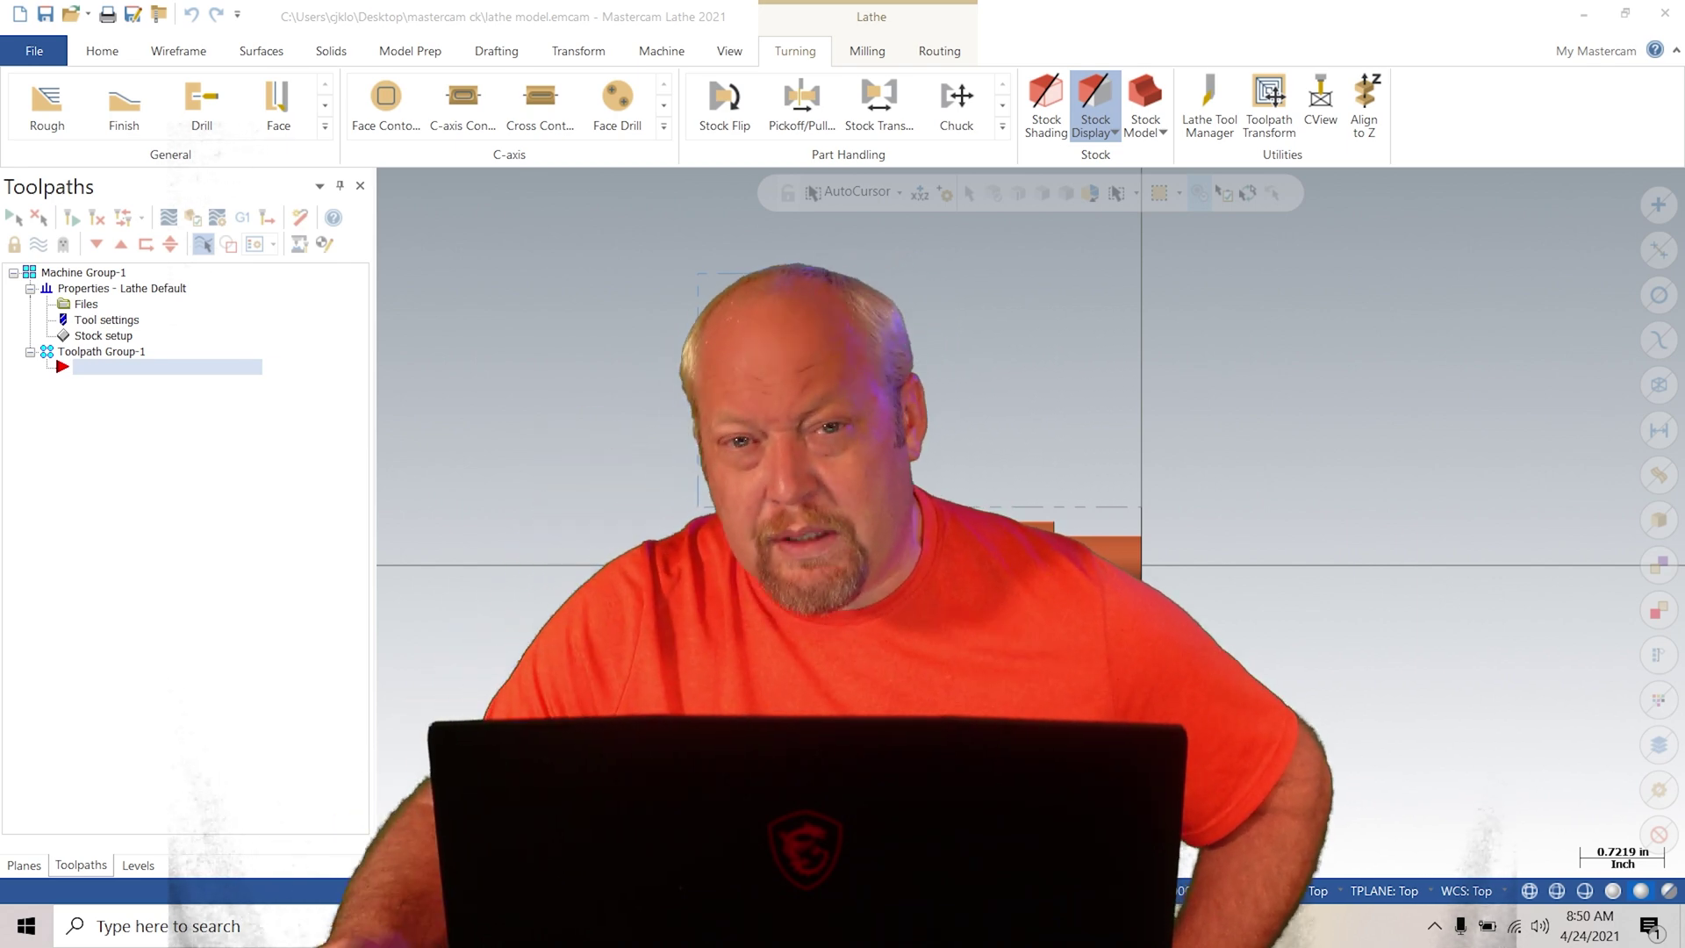
# Step: Create level 3, name it "op-1 sketch" and make it the active level
pyautogui.rightClick(920, 397)
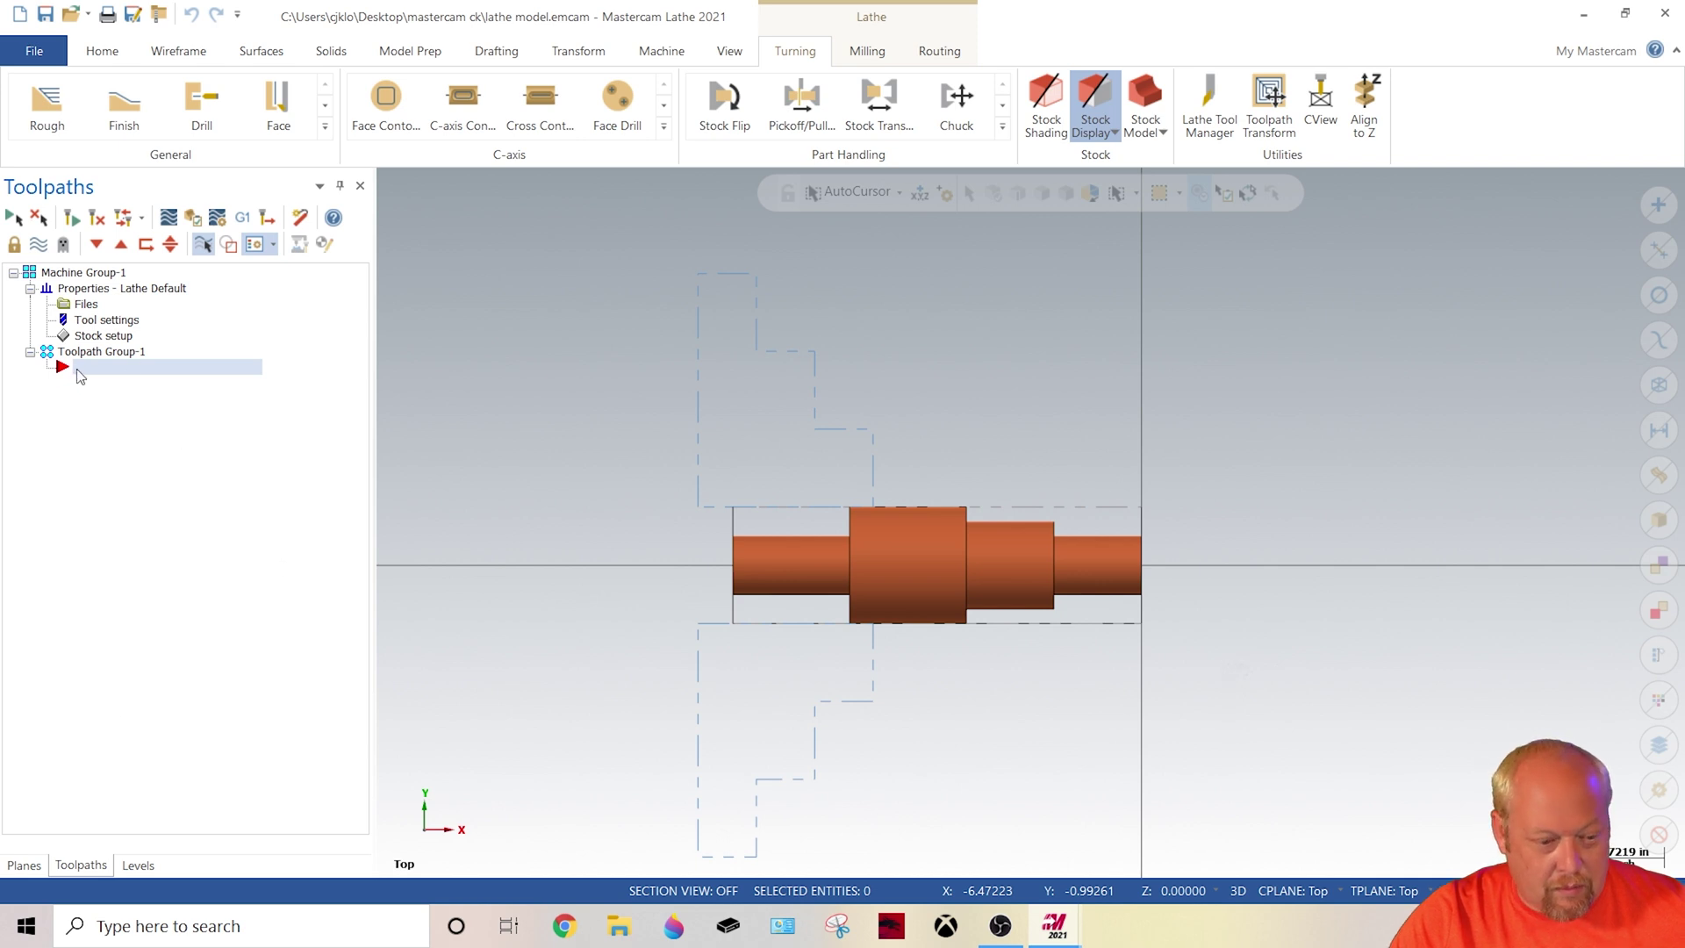
pyautogui.click(138, 865)
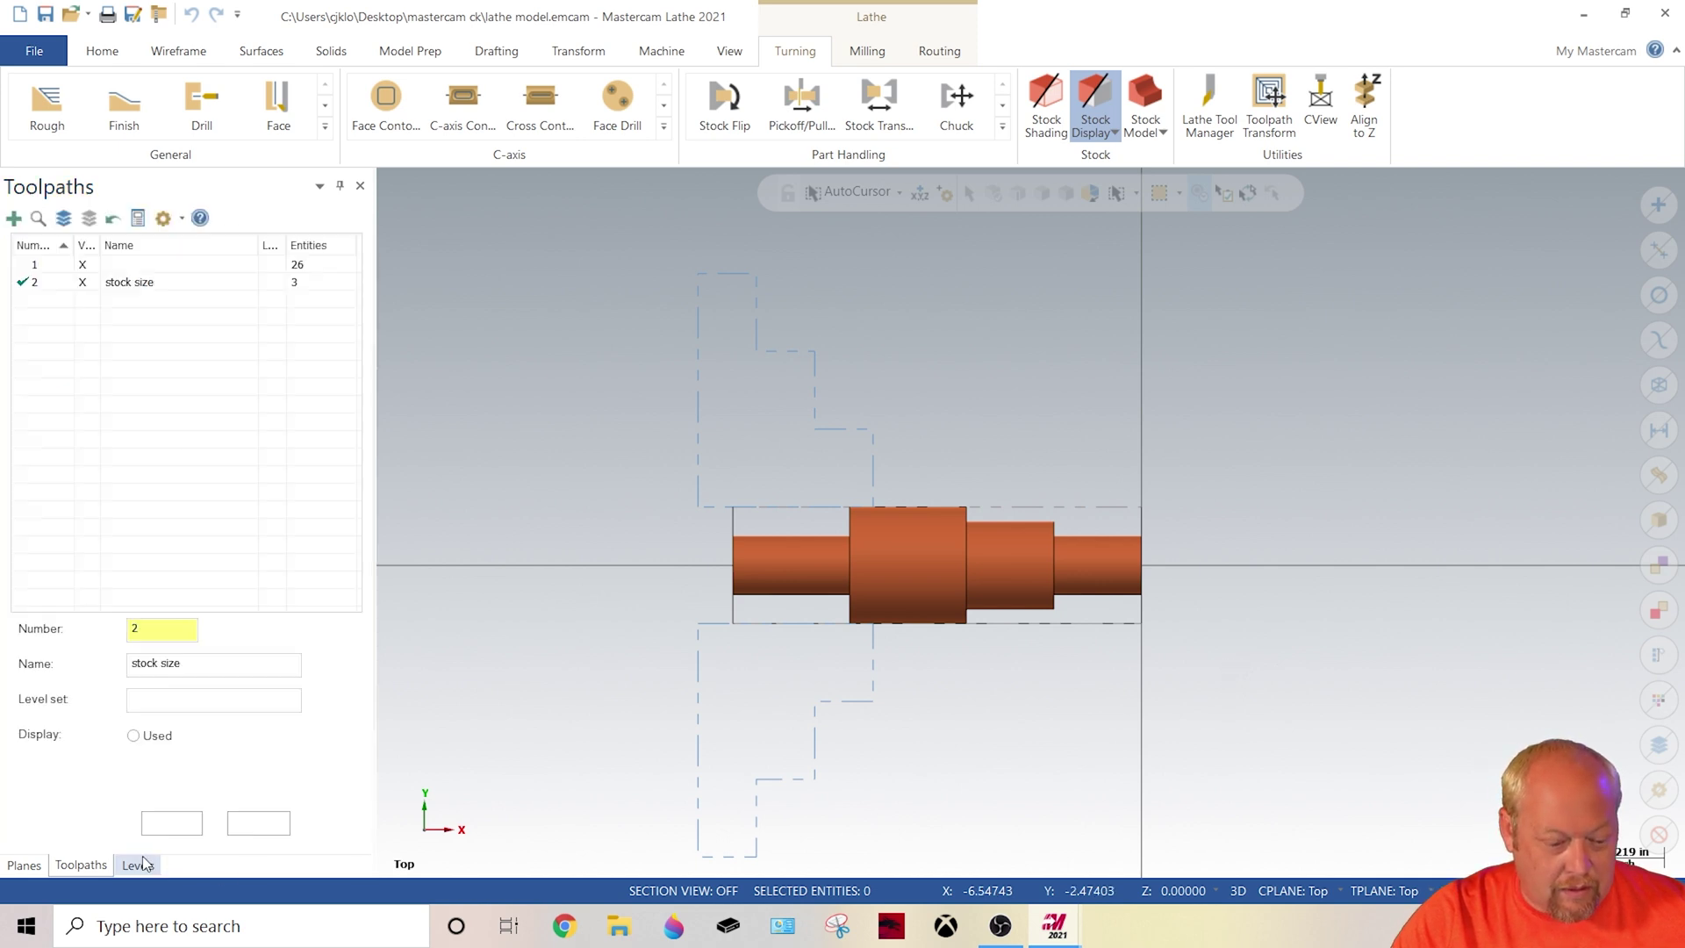
pyautogui.doubleClick(151, 636)
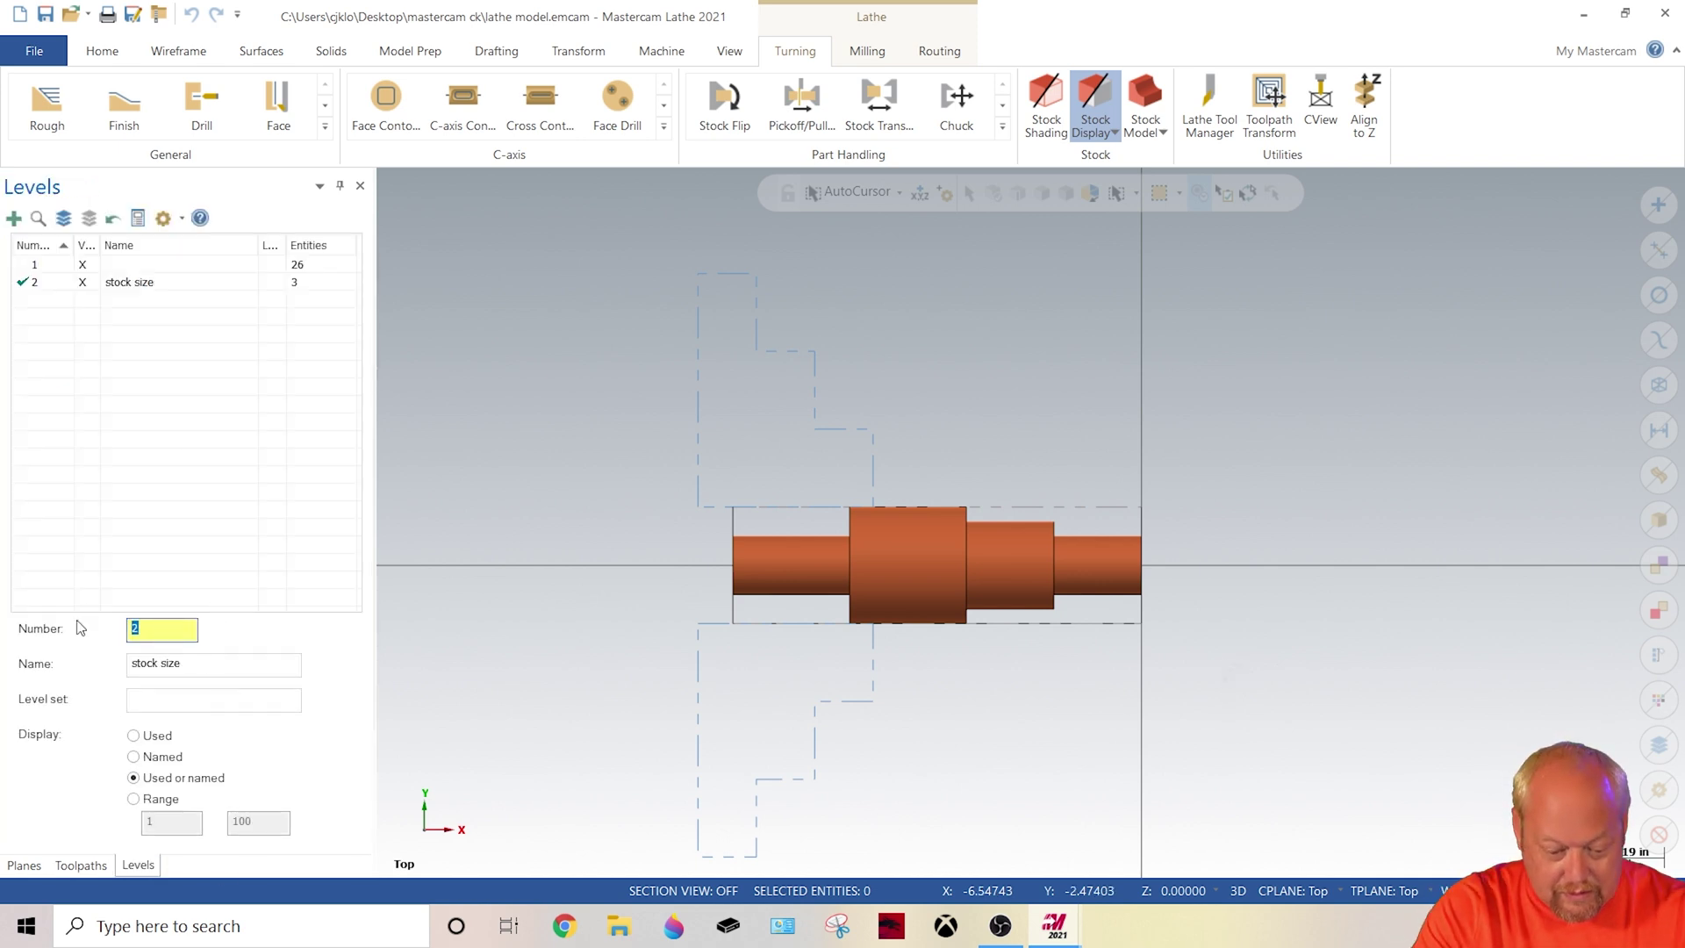
pyautogui.write('3')
pyautogui.press('Return')
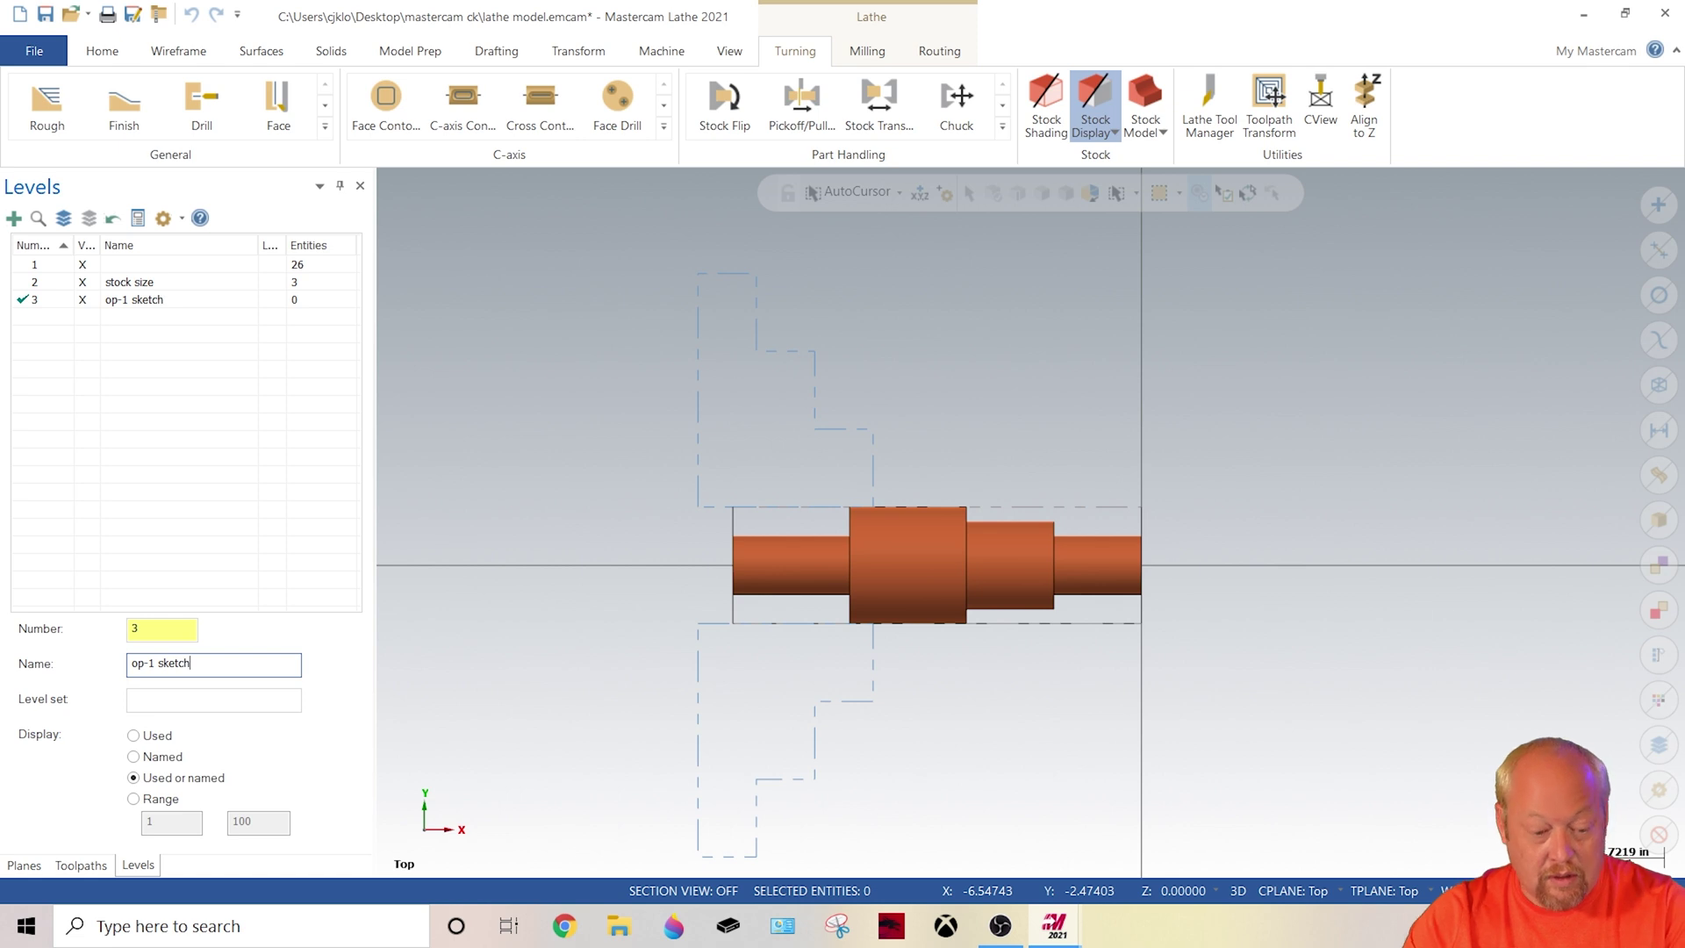
# Step: Draw vertical lines down both shoulder faces, 0.125 long each, and a 0.25 line from the end face's outer edge to the origin
pyautogui.click(155, 54)
pyautogui.click(145, 100)
pyautogui.scroll(3, 917, 481)
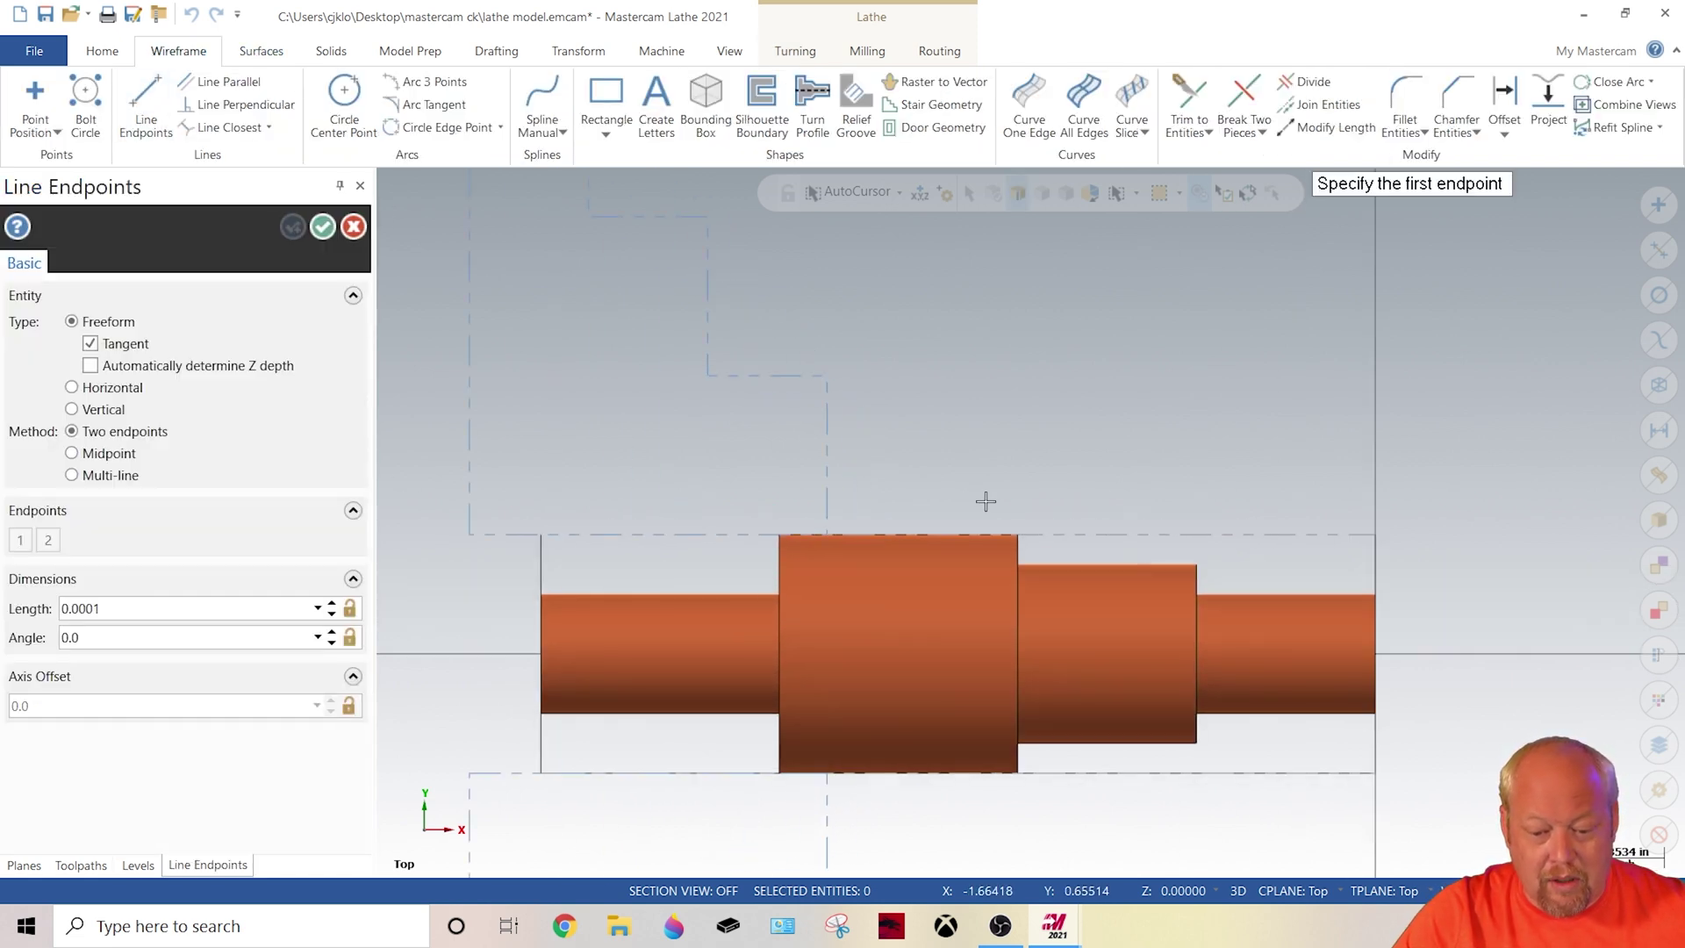
pyautogui.click(1018, 534)
pyautogui.moveTo(1016, 552)
pyautogui.mouseDown(button='middle')
pyautogui.moveTo(945, 565)
pyautogui.moveTo(1036, 563)
pyautogui.mouseUp(button='middle')
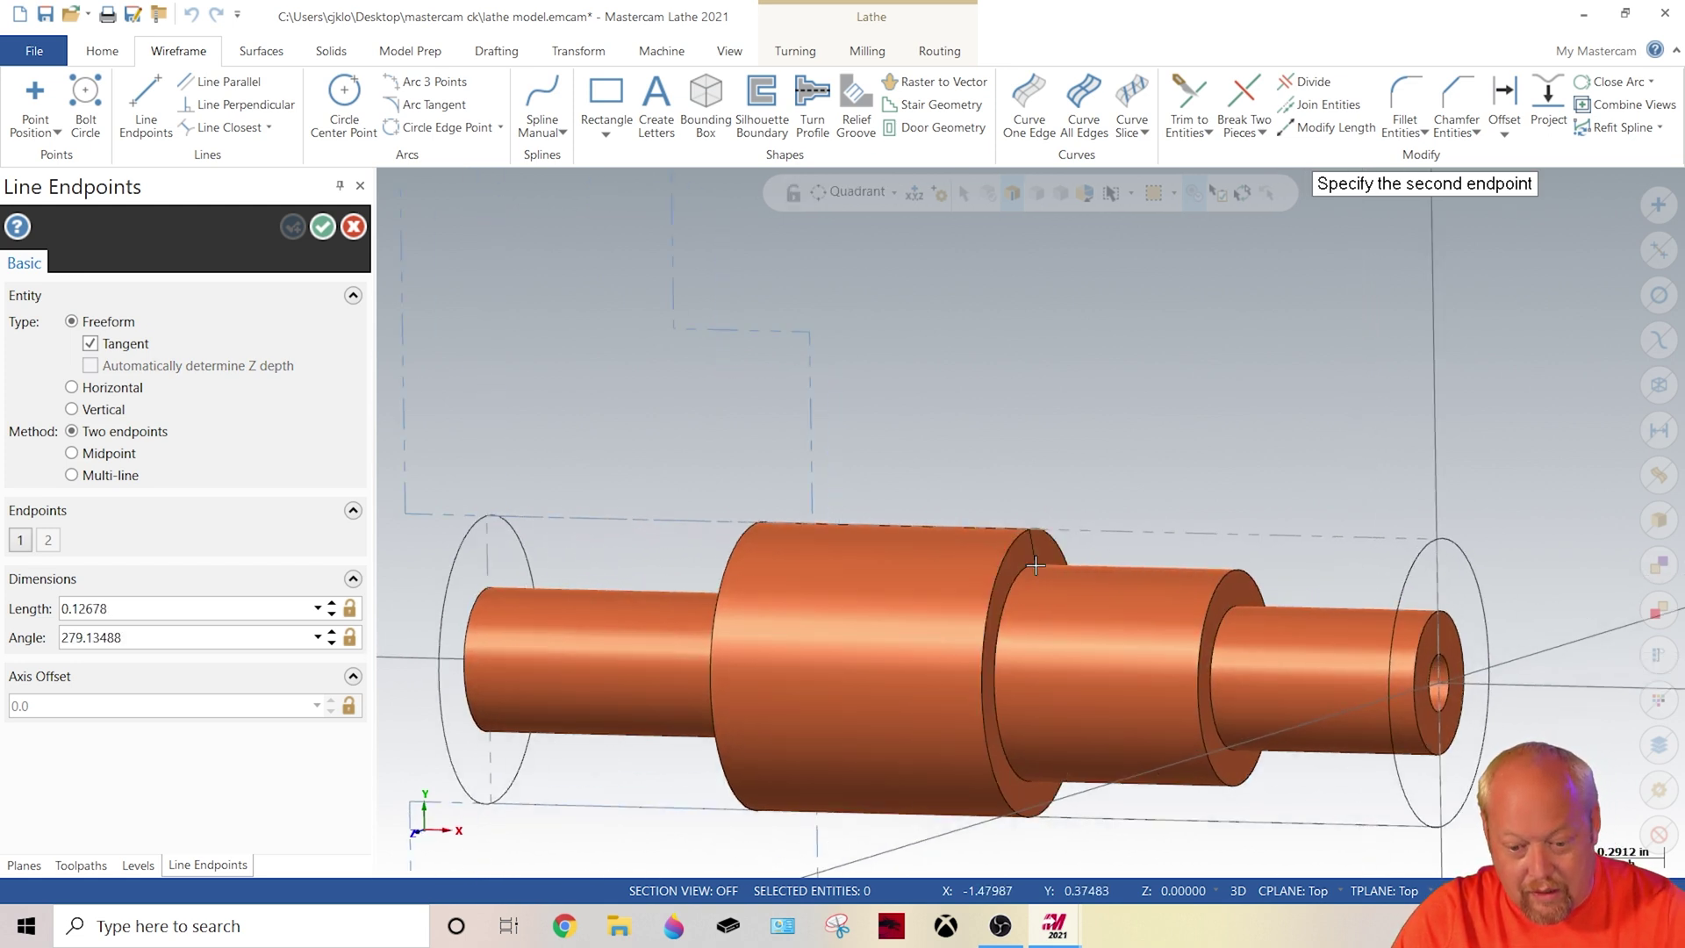
pyautogui.click(1032, 567)
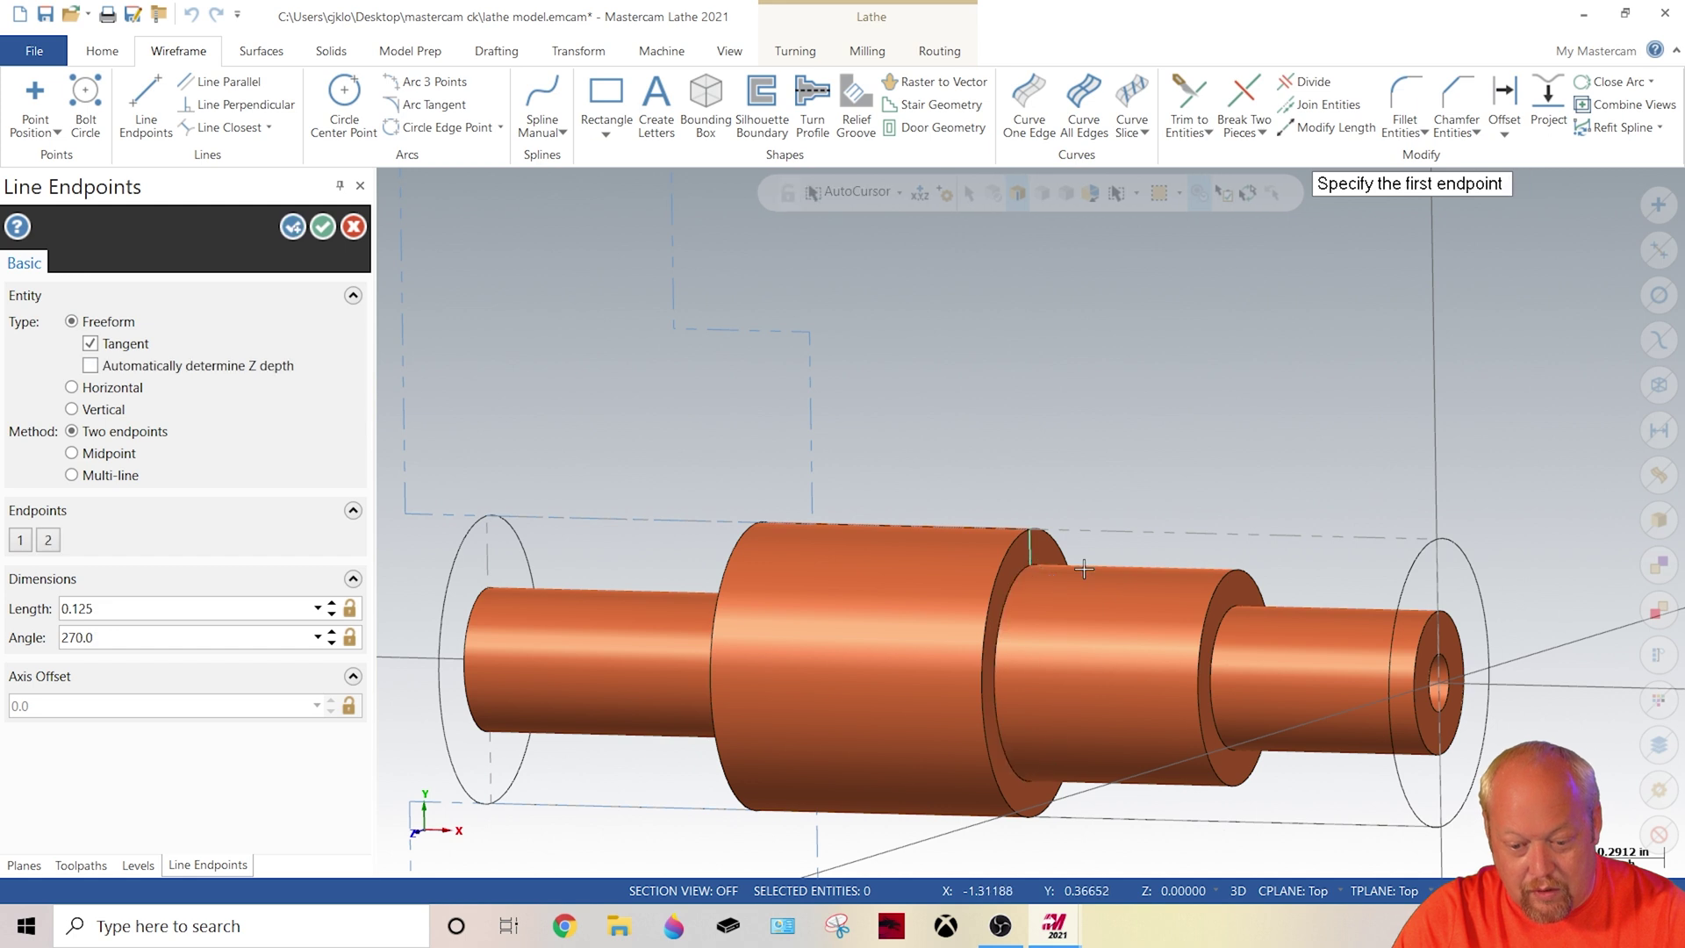
pyautogui.click(1235, 577)
pyautogui.click(1235, 604)
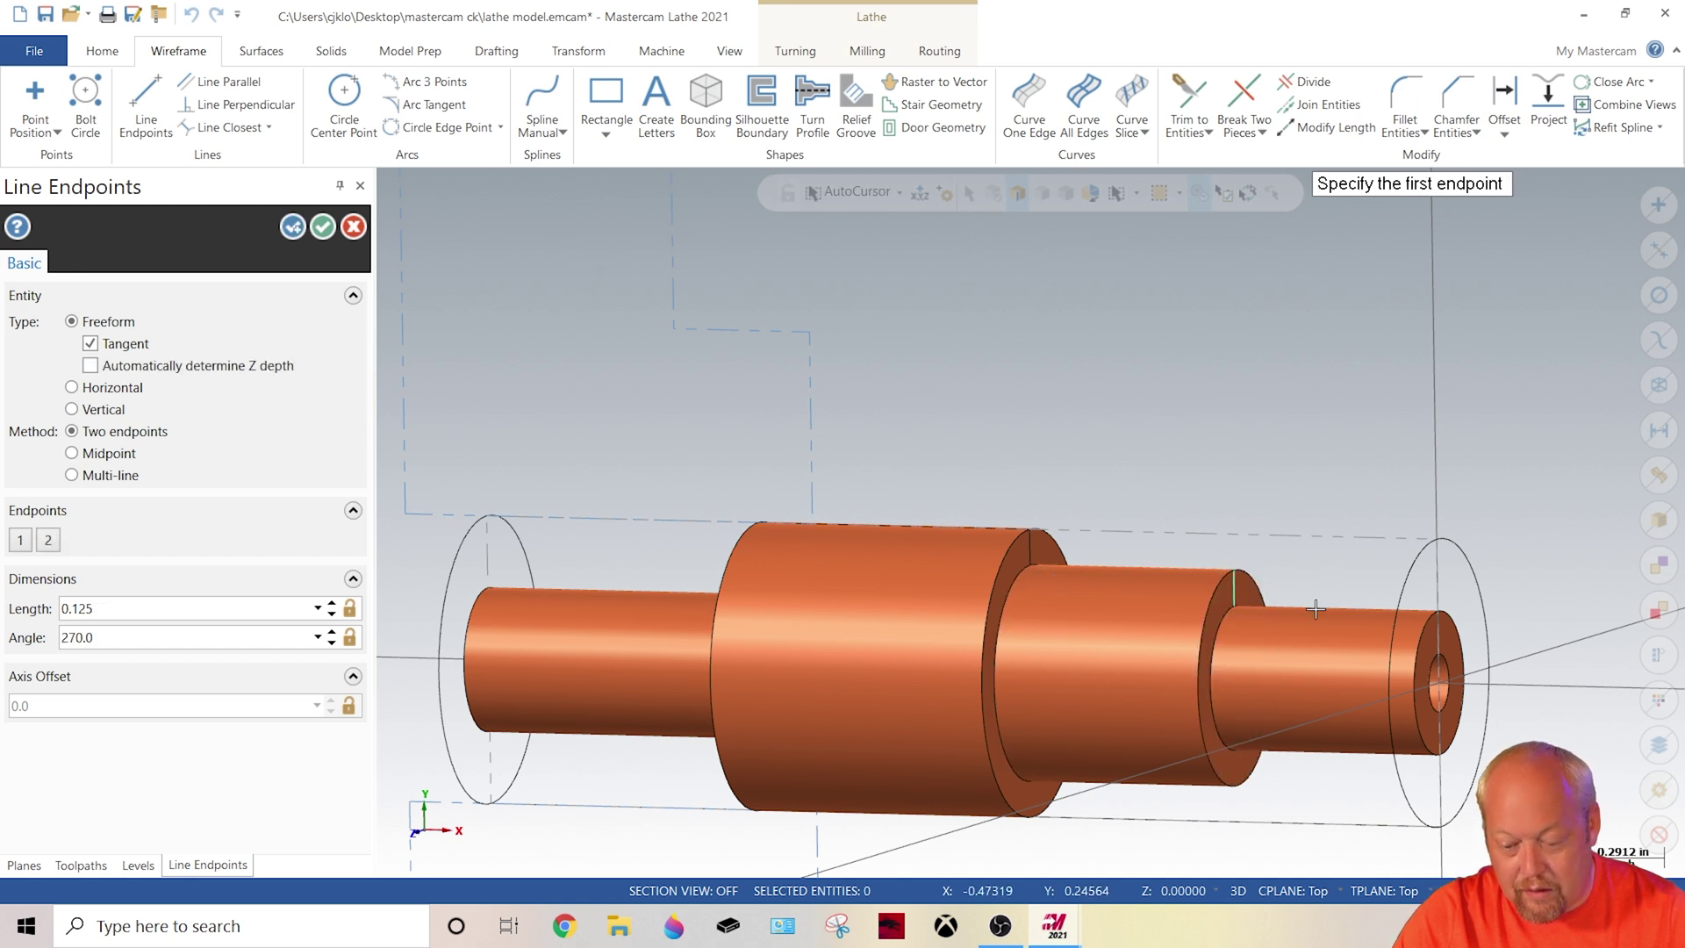
pyautogui.click(1439, 624)
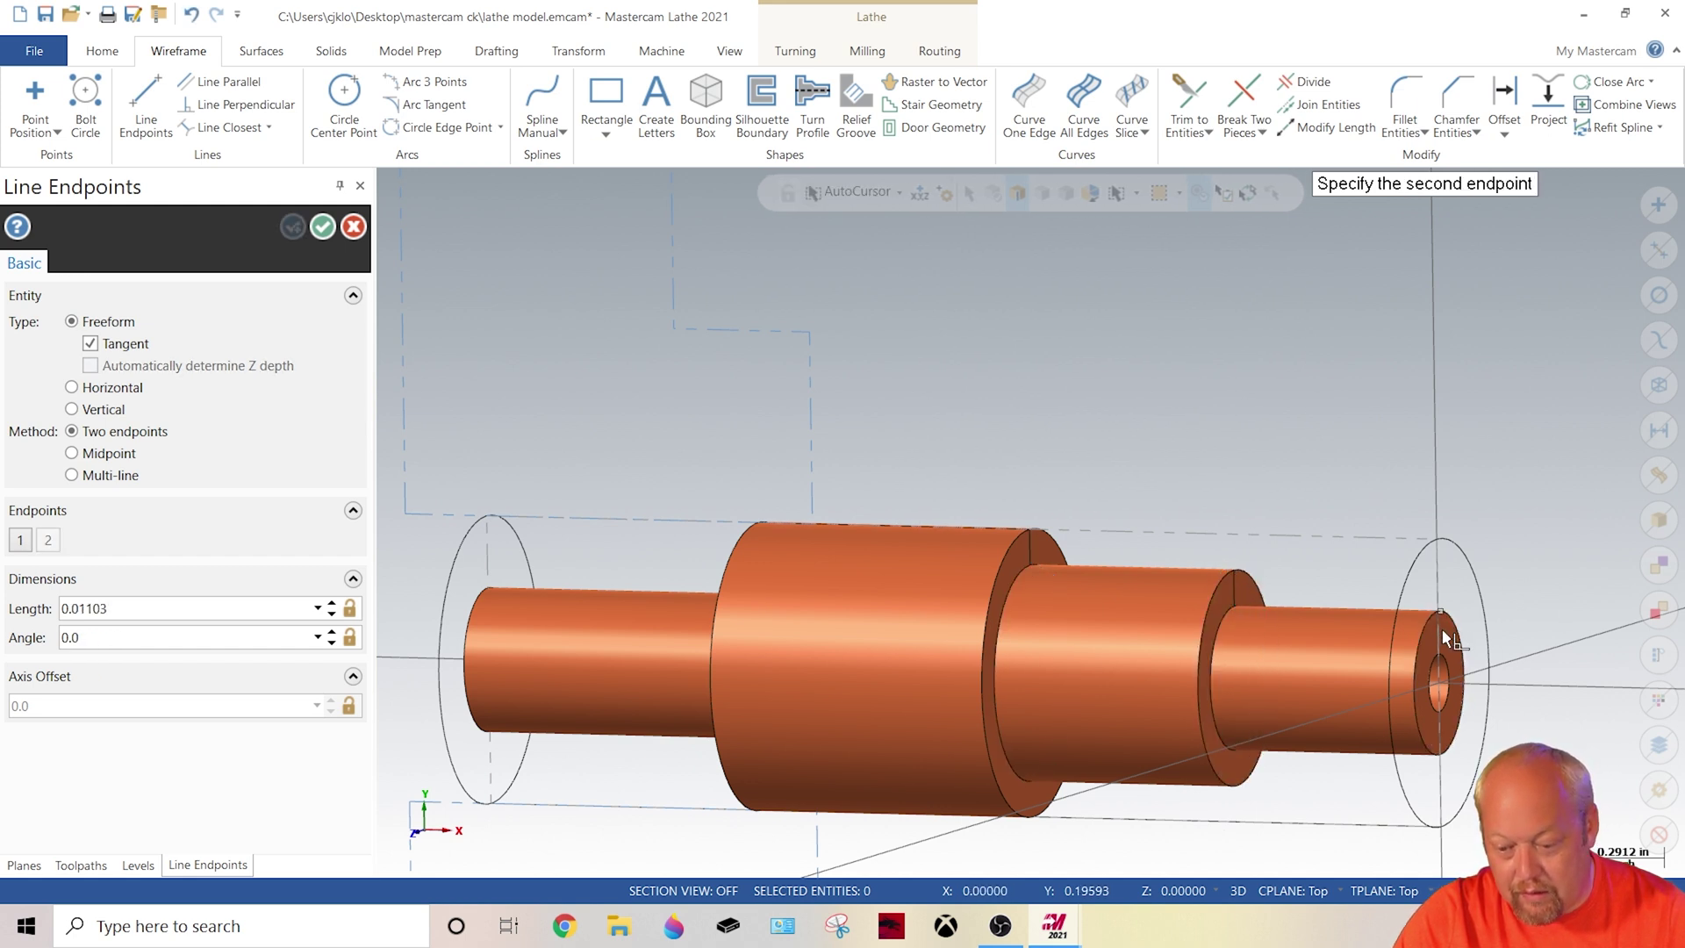
pyautogui.click(1444, 685)
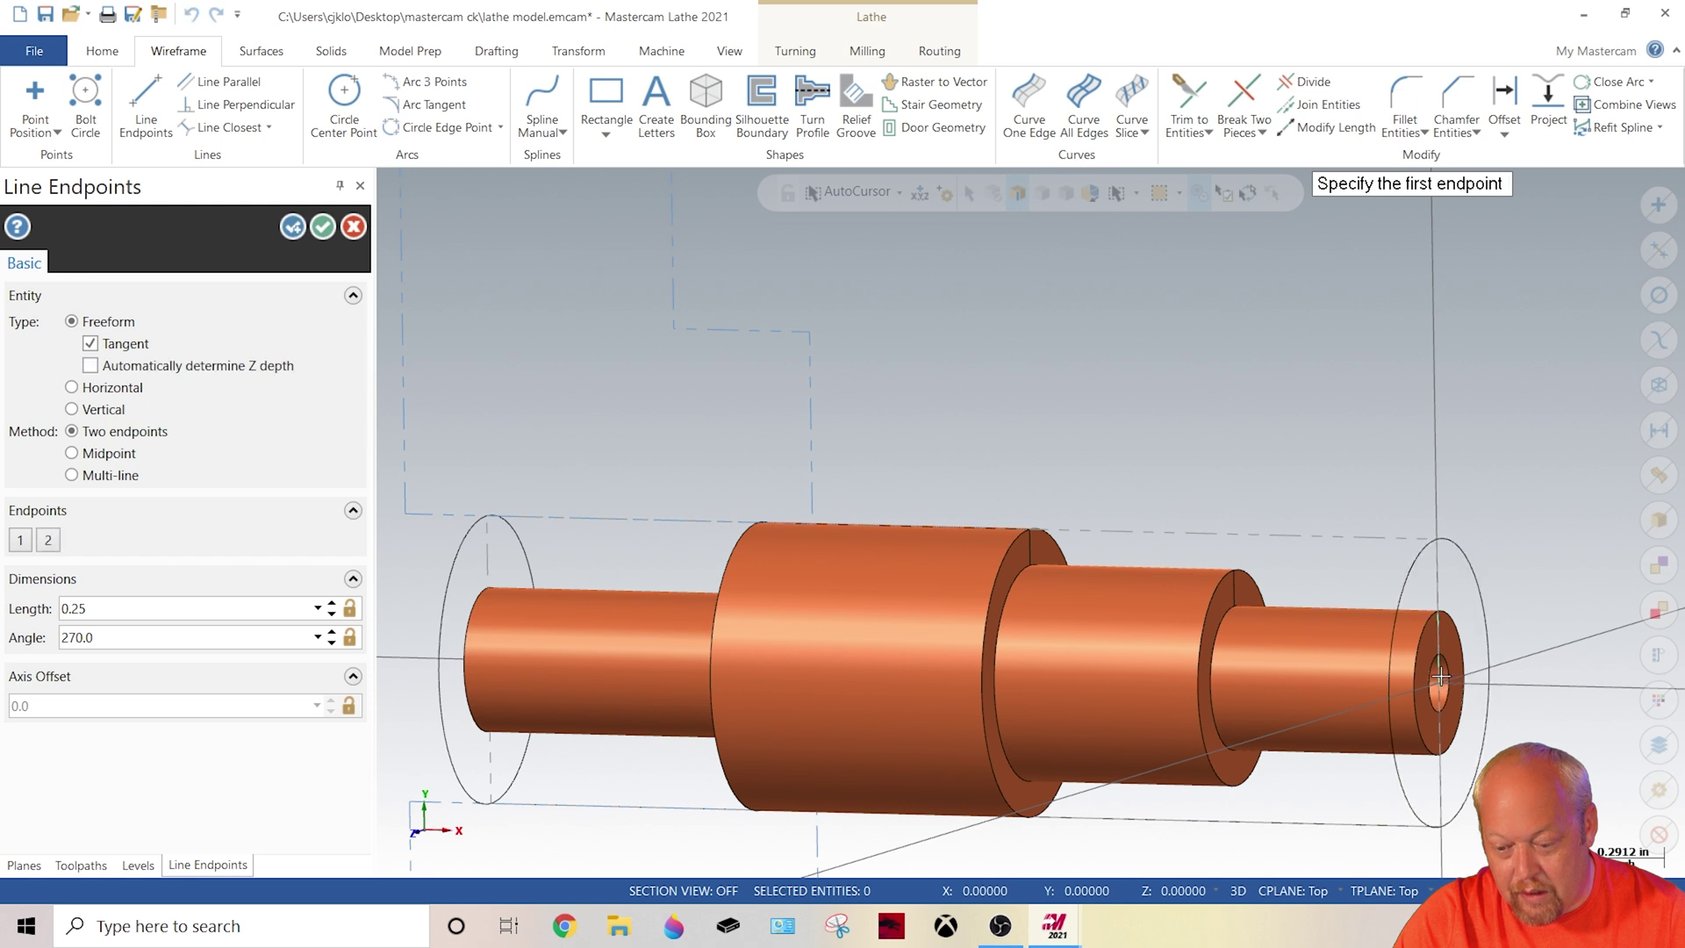
pyautogui.click(325, 230)
# Step: Hide the part model on level 1 and the stock size level, leaving only the op-1 sketch level visible
pyautogui.click(89, 268)
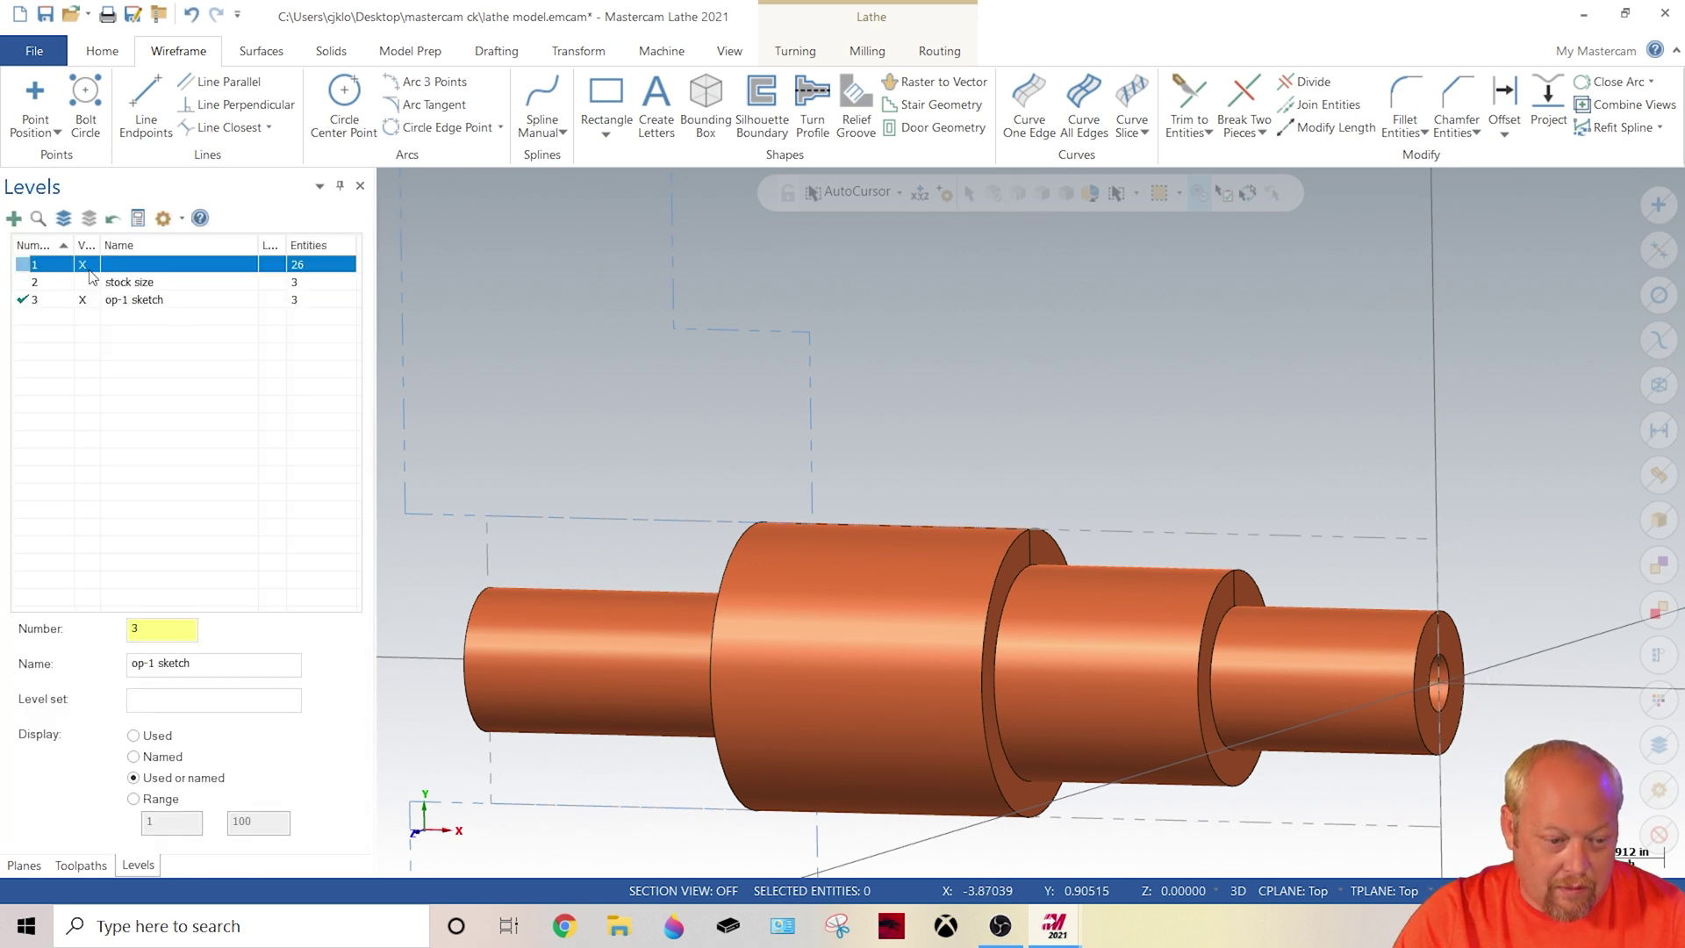
pyautogui.click(89, 270)
pyautogui.scroll(3, 969, 562)
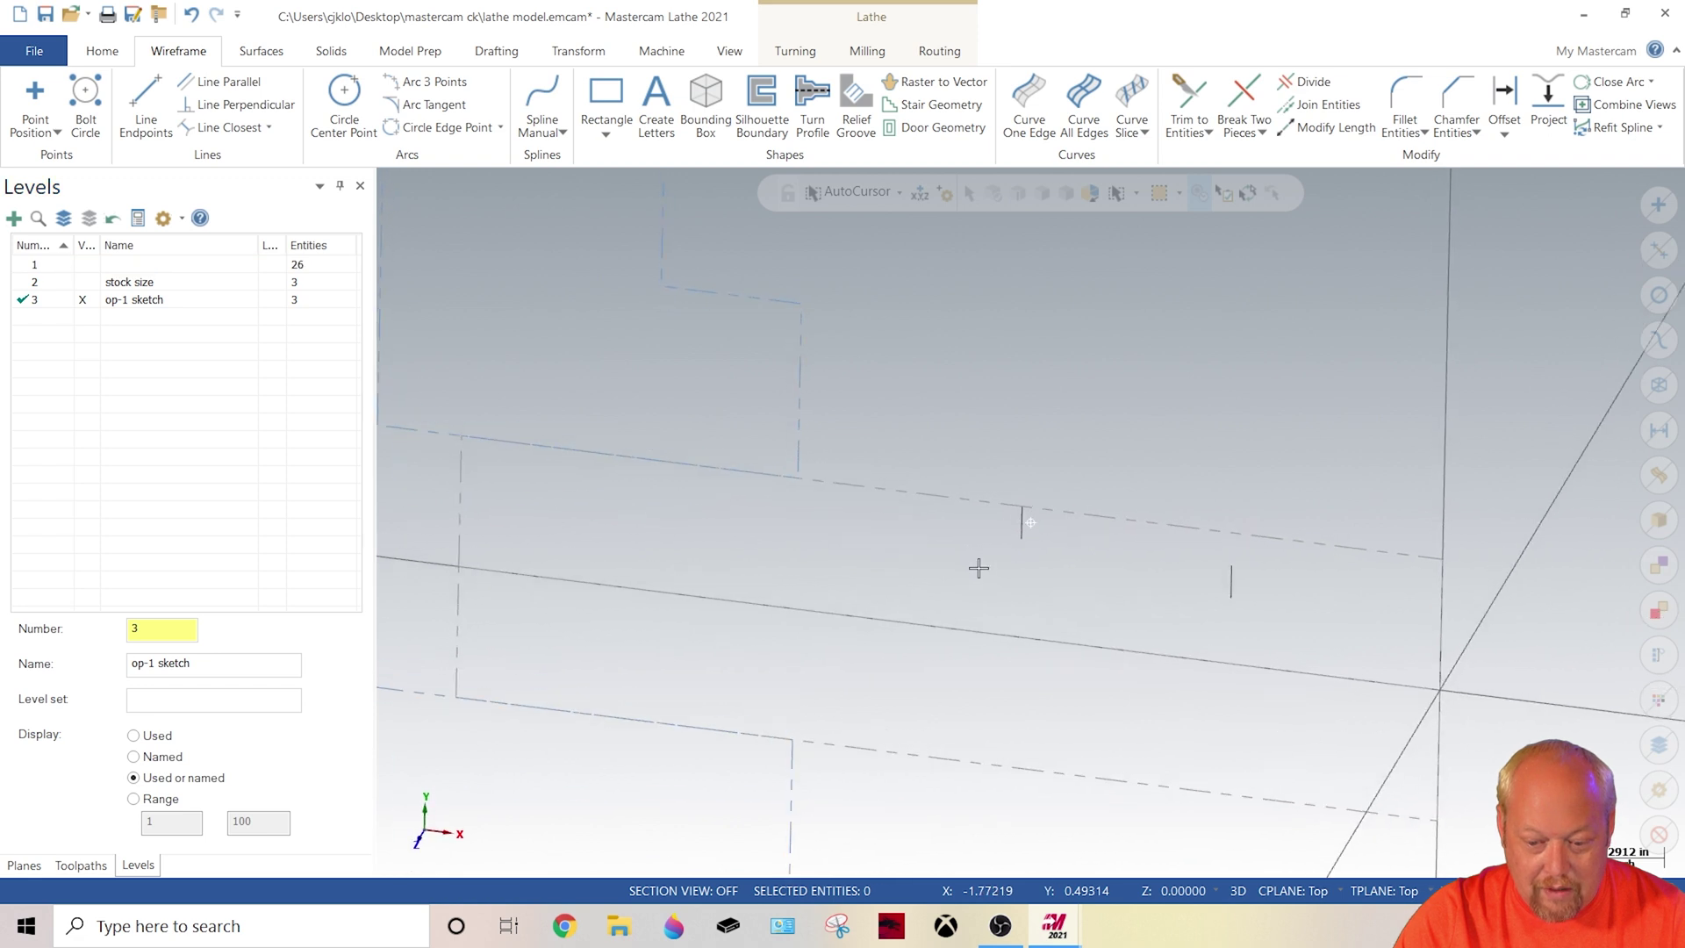
# Step: Join the three vertical lines with two 0.75 long horizontal lines to complete the stepped turning profile
pyautogui.click(146, 104)
pyautogui.click(1022, 538)
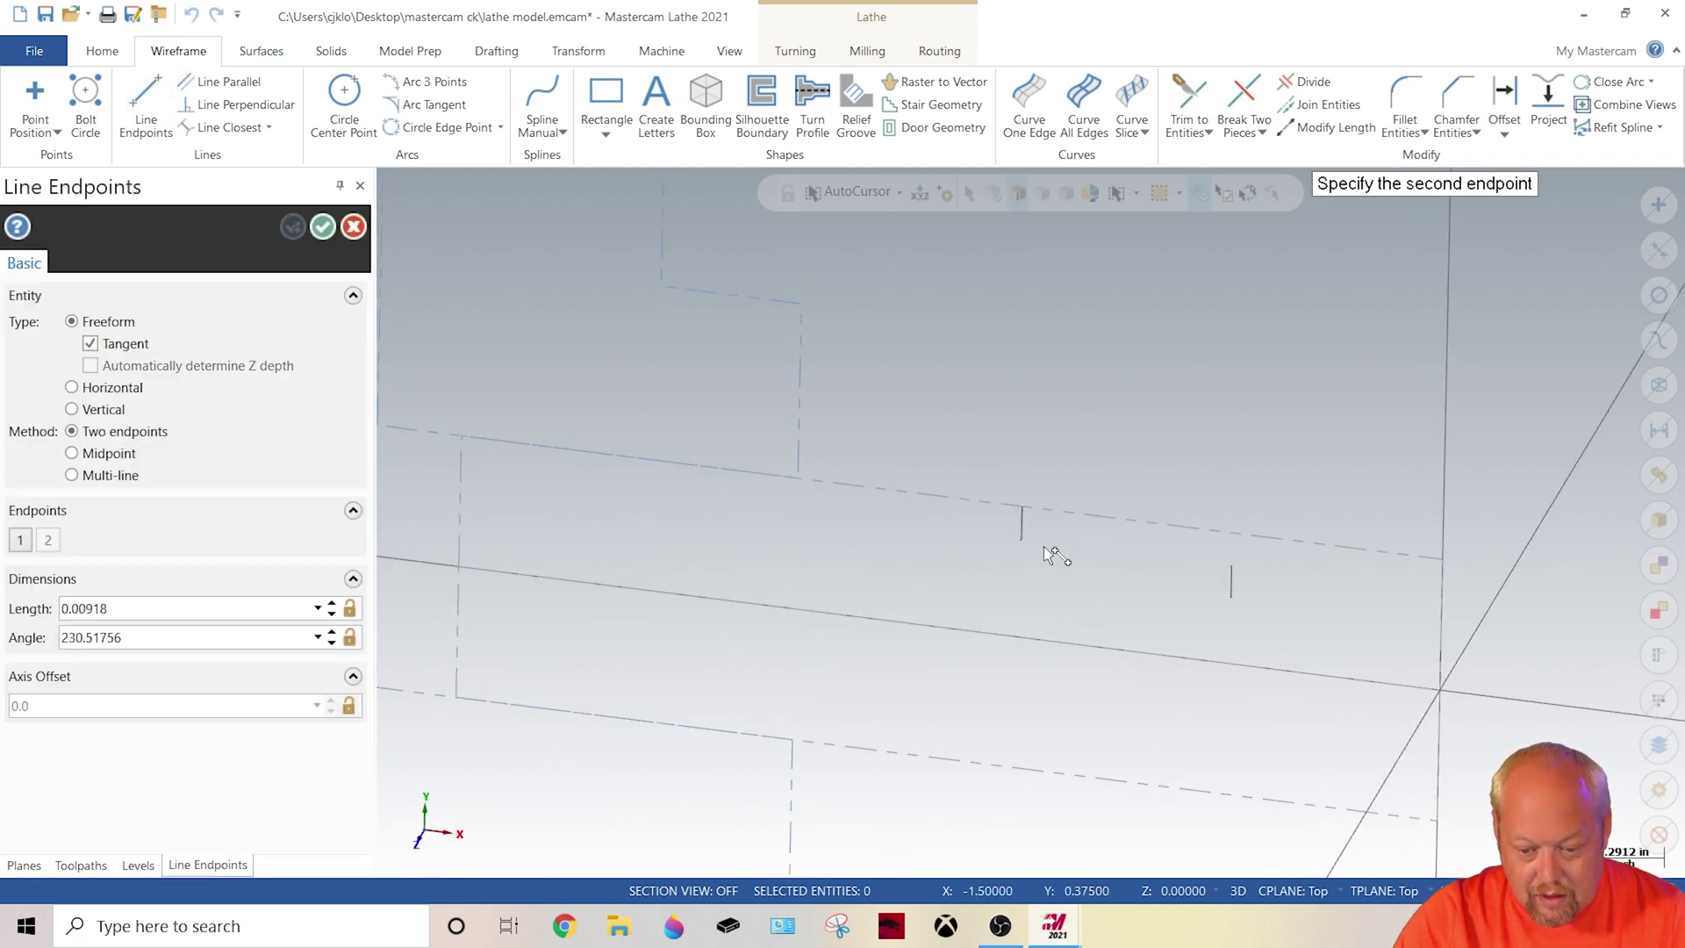
pyautogui.click(1231, 568)
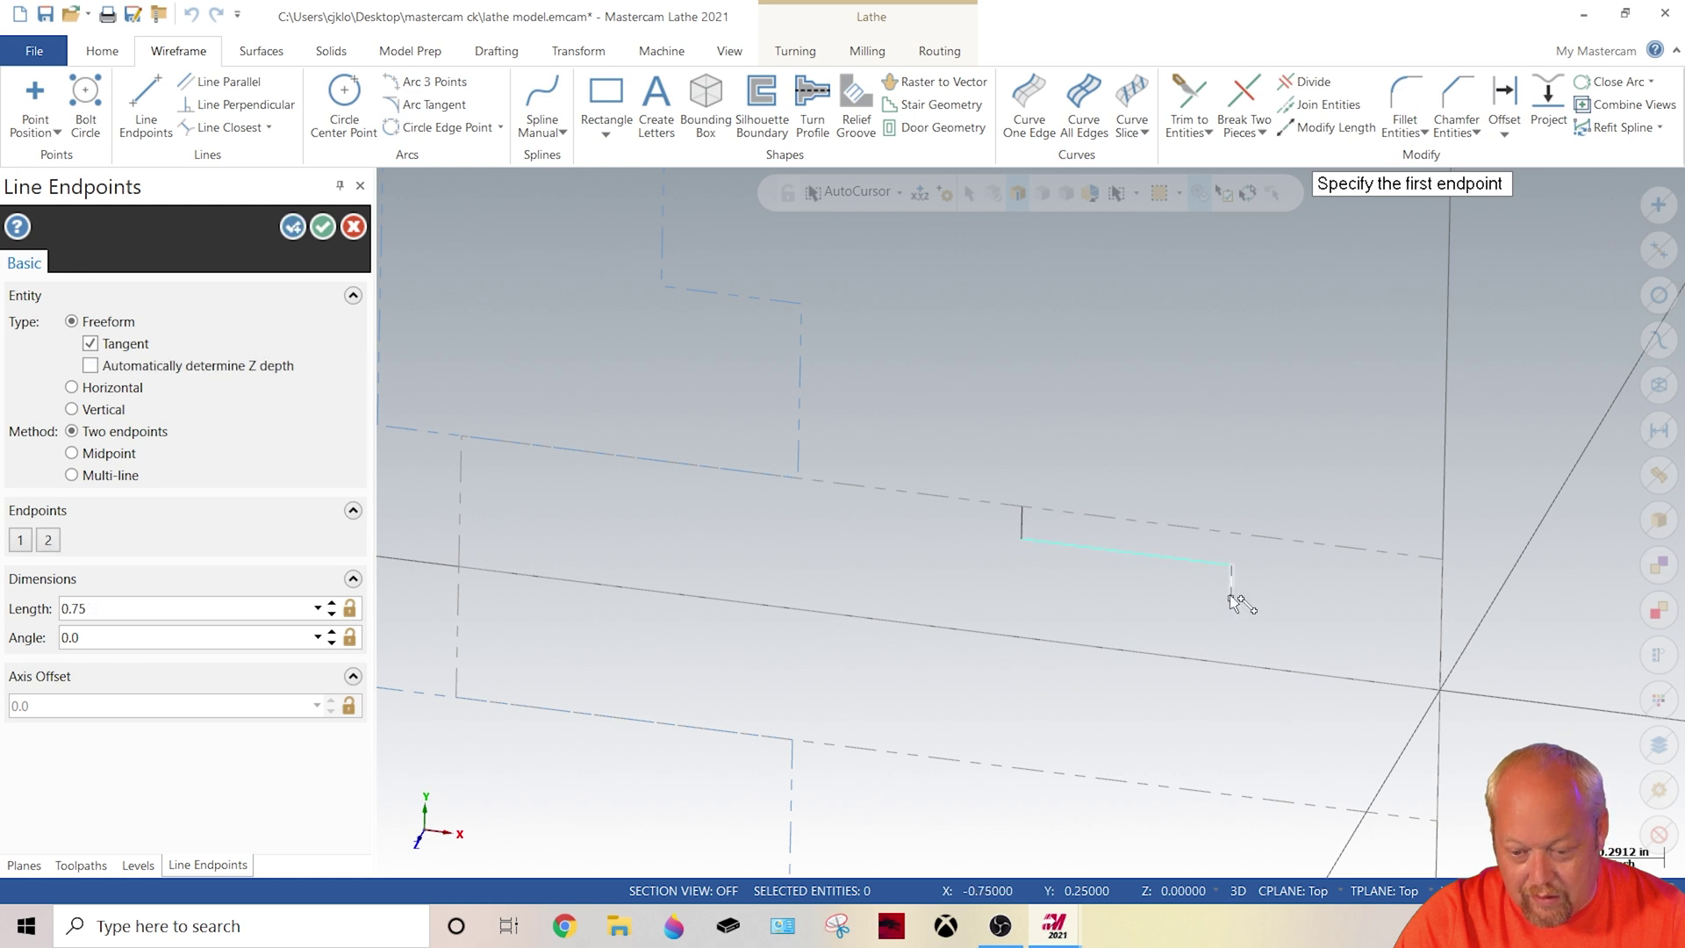
pyautogui.click(1232, 597)
pyautogui.click(1439, 625)
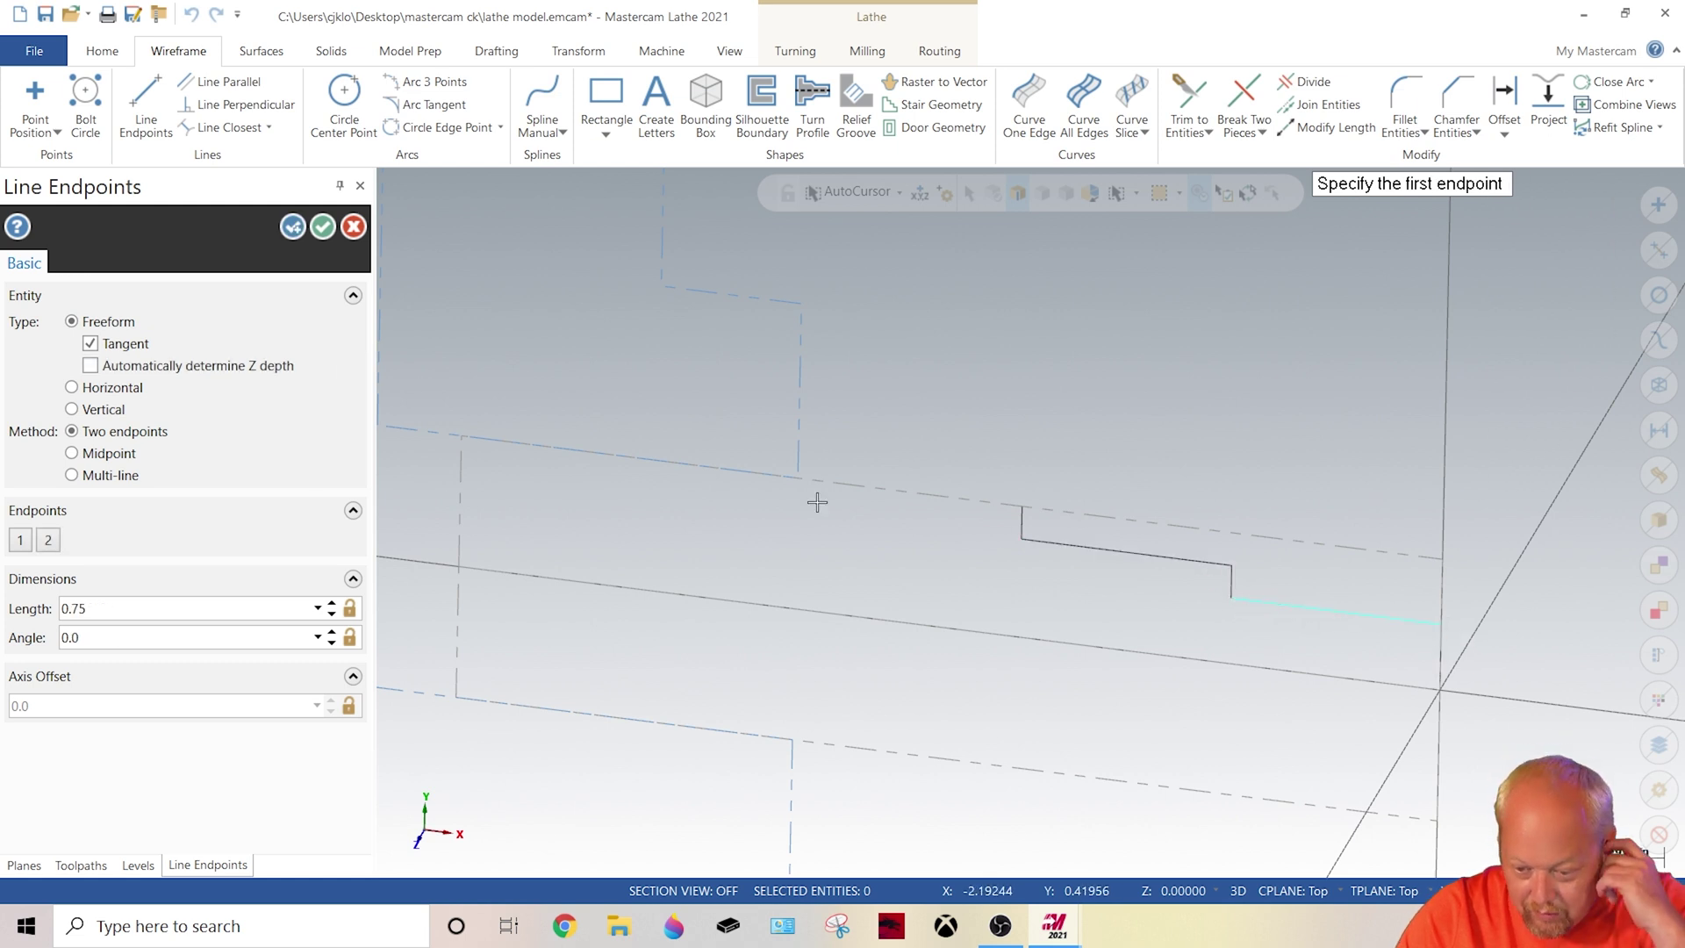
pyautogui.click(323, 228)
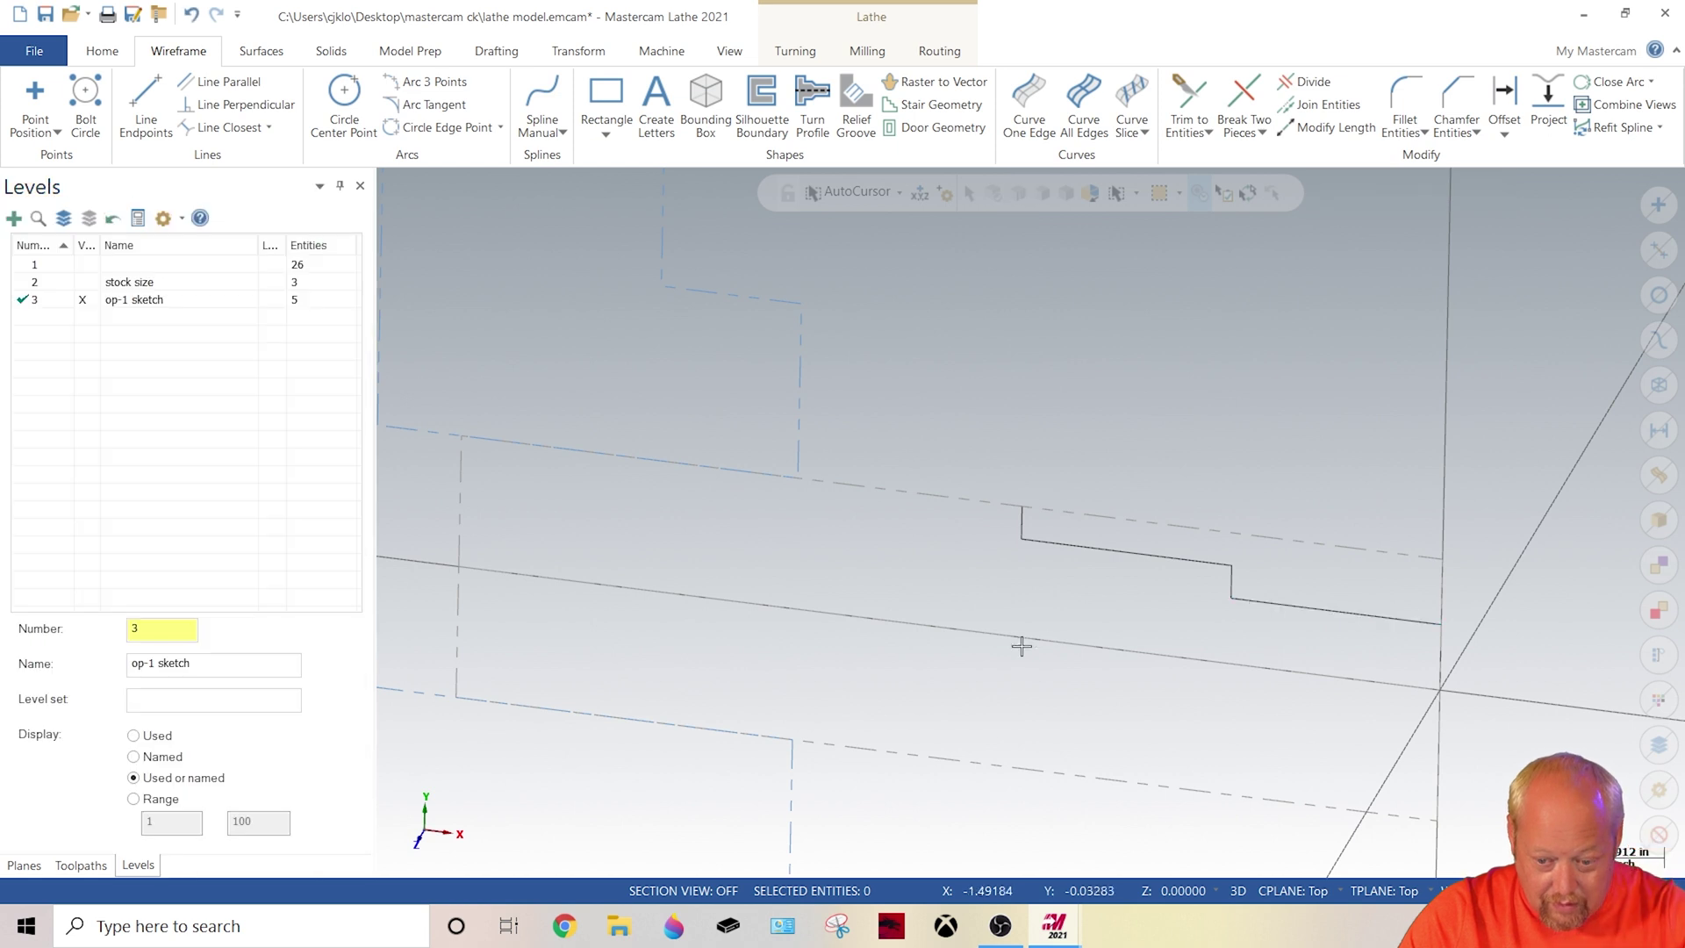
# Step: Show level 1 to compare the sketched profile with the part model, and hide it again
pyautogui.moveTo(1020, 646); pyautogui.dragTo(1095, 576, button='middle')
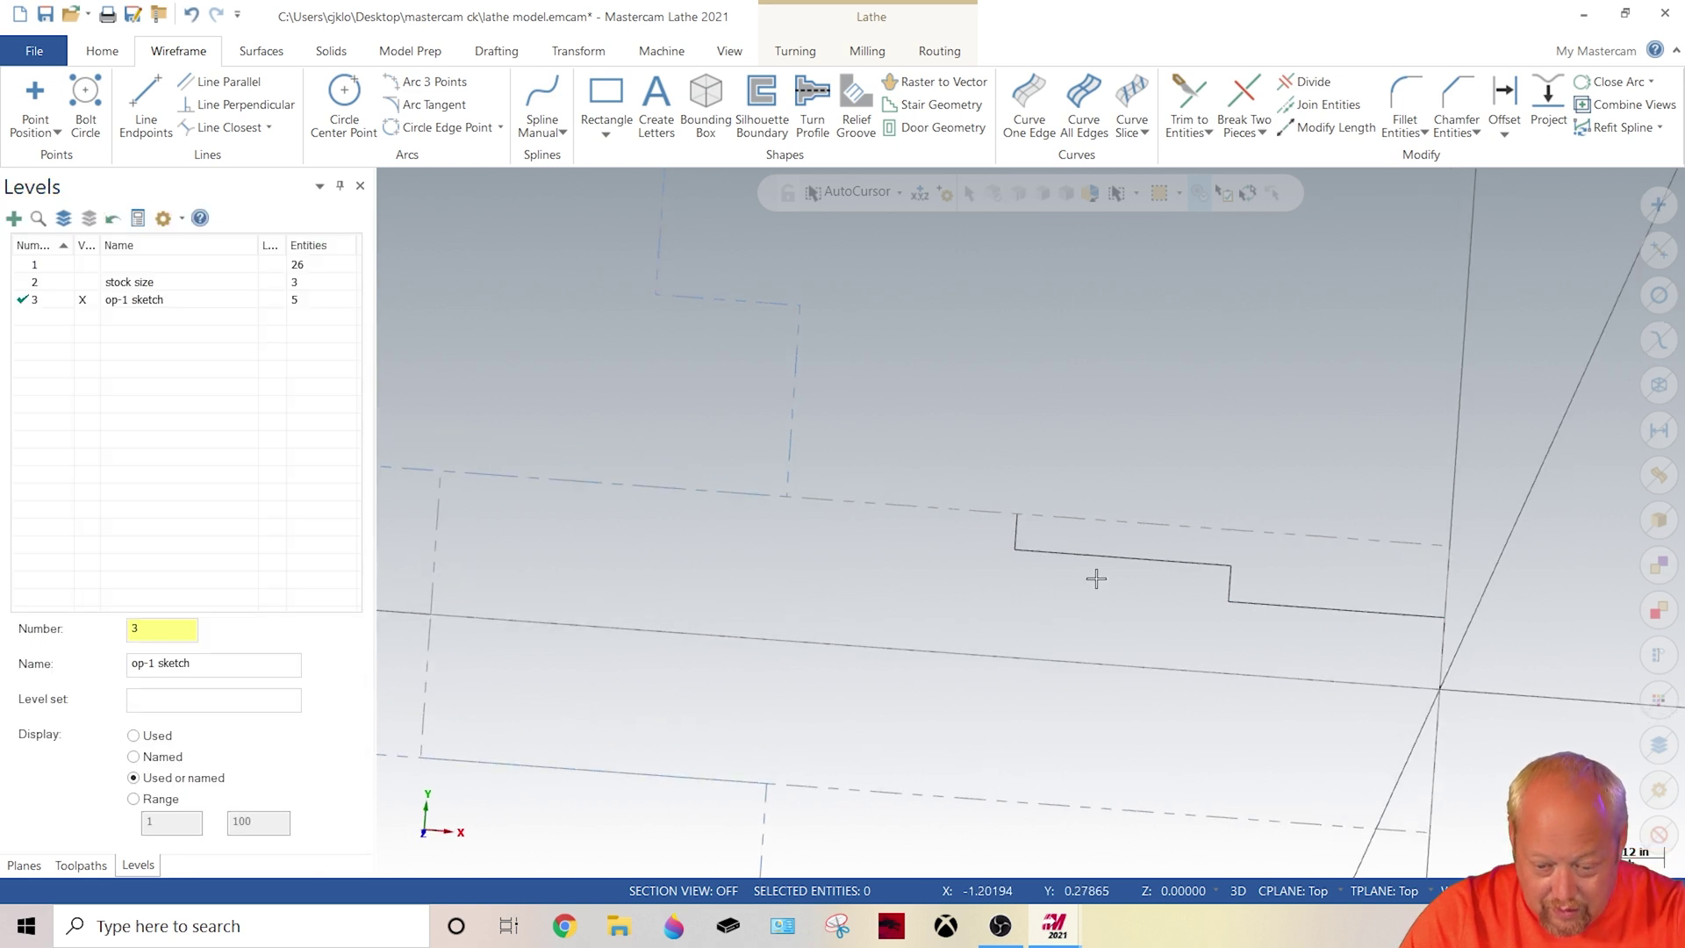
pyautogui.click(83, 264)
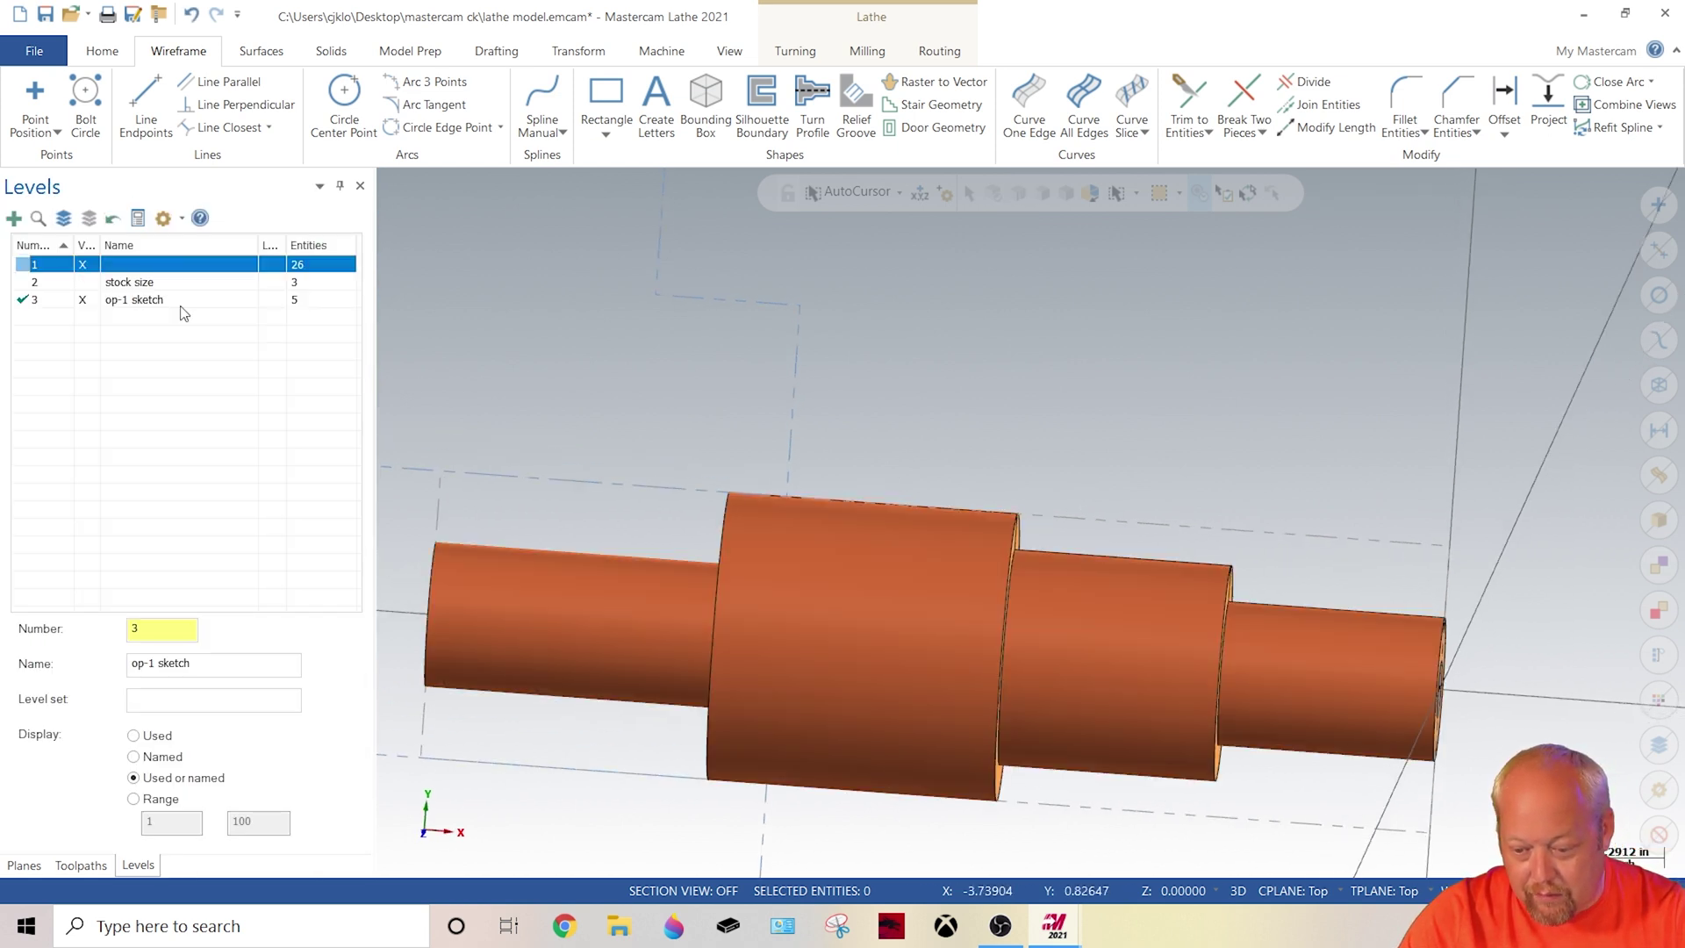
pyautogui.click(96, 303)
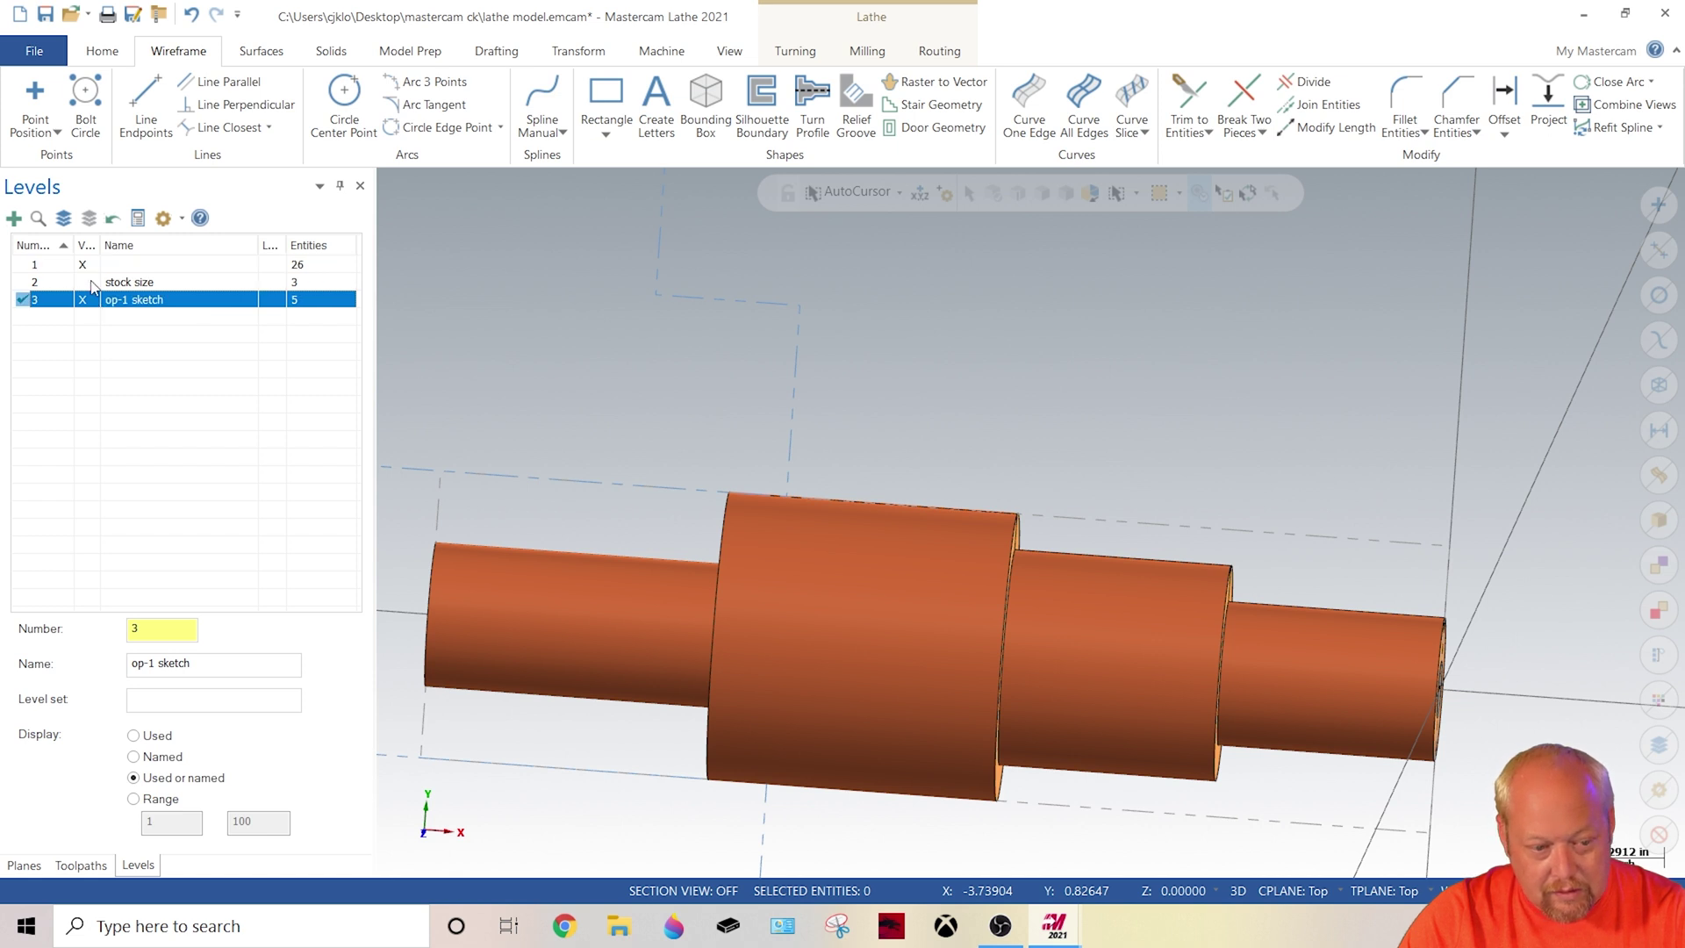
pyautogui.click(82, 264)
pyautogui.scroll(5, 901, 492)
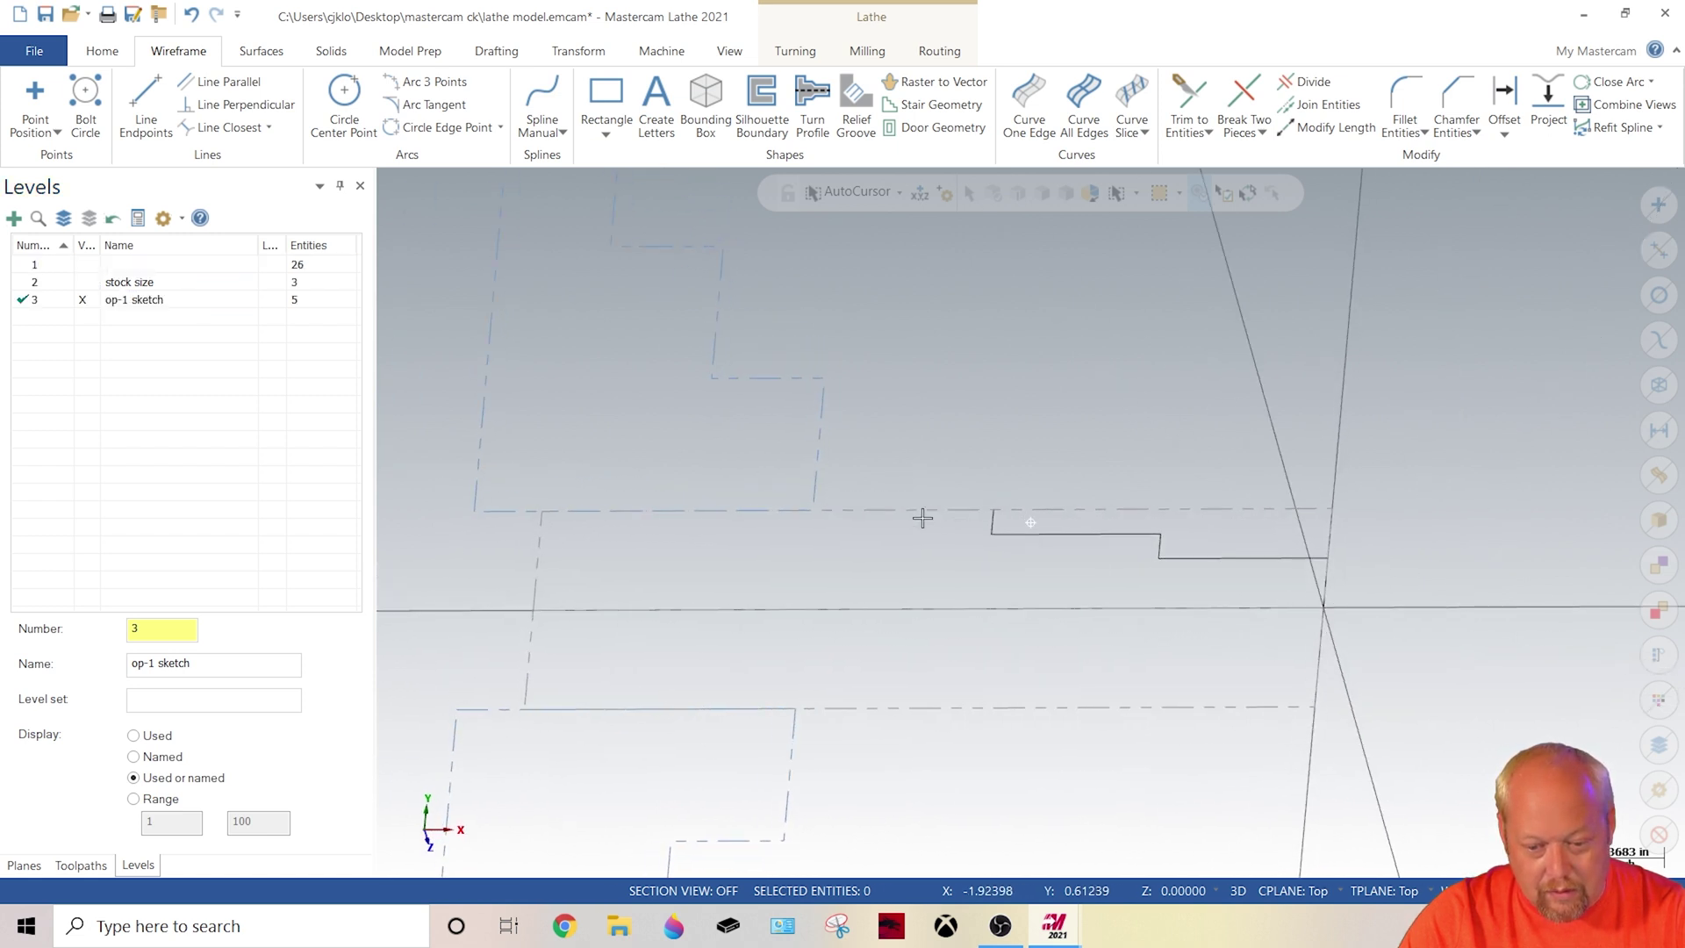
# Step: Lengthen the largest shoulder's vertical line by 0.05 at its outer end with Modify Length
pyautogui.click(1189, 97)
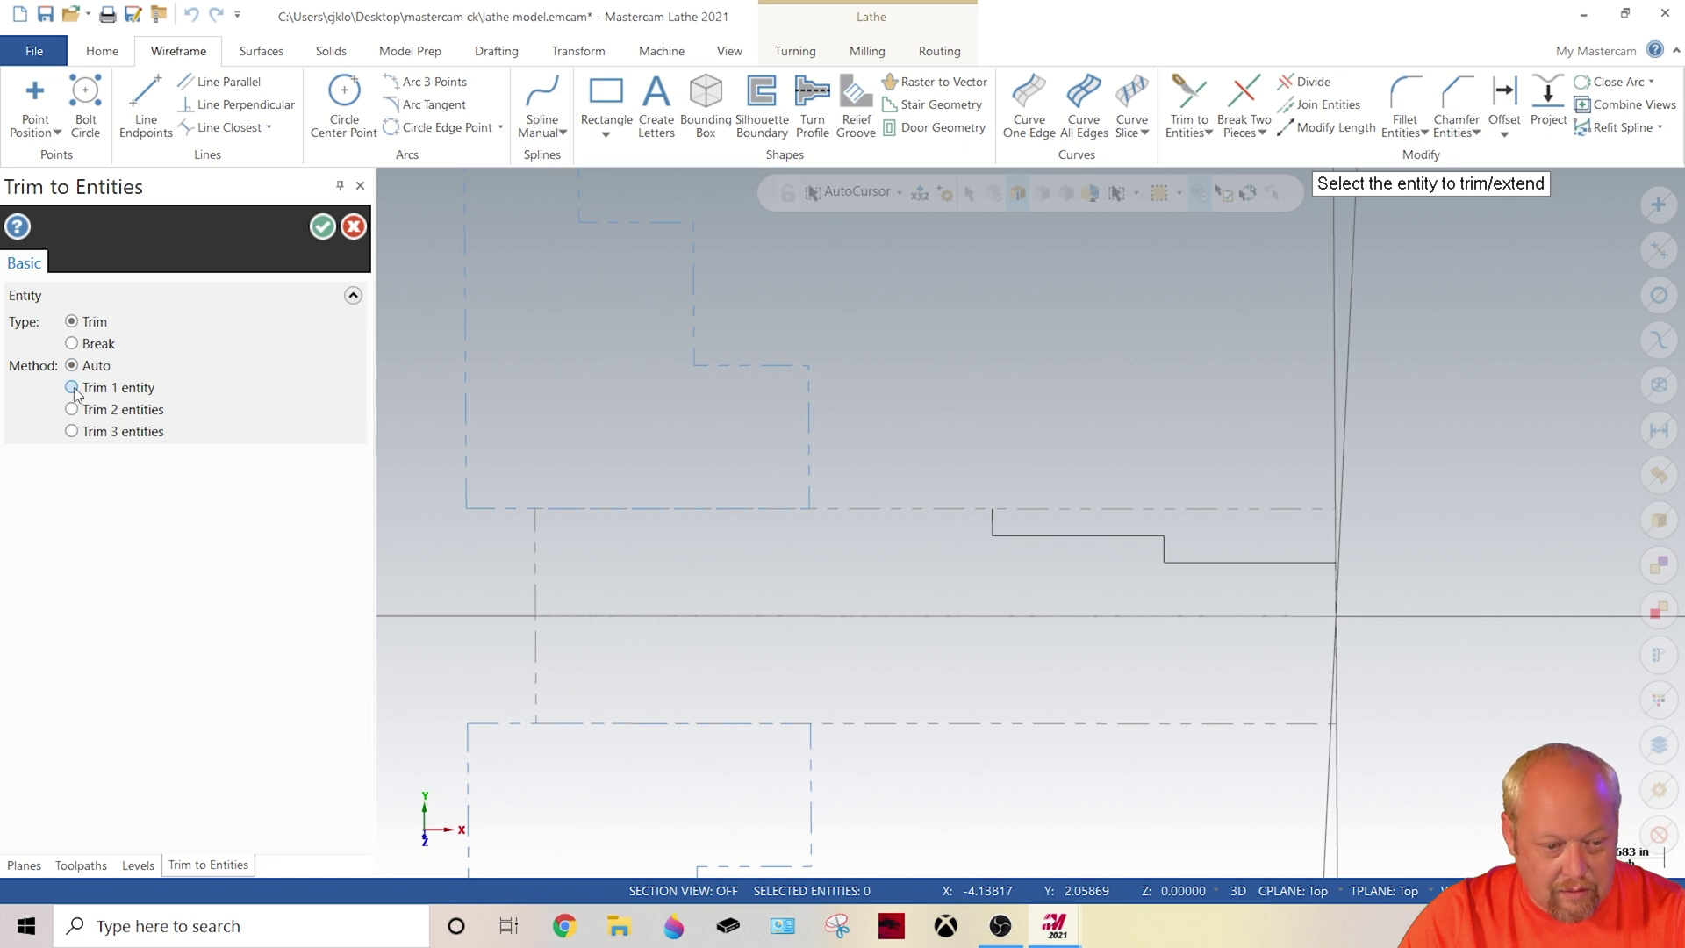
pyautogui.click(354, 227)
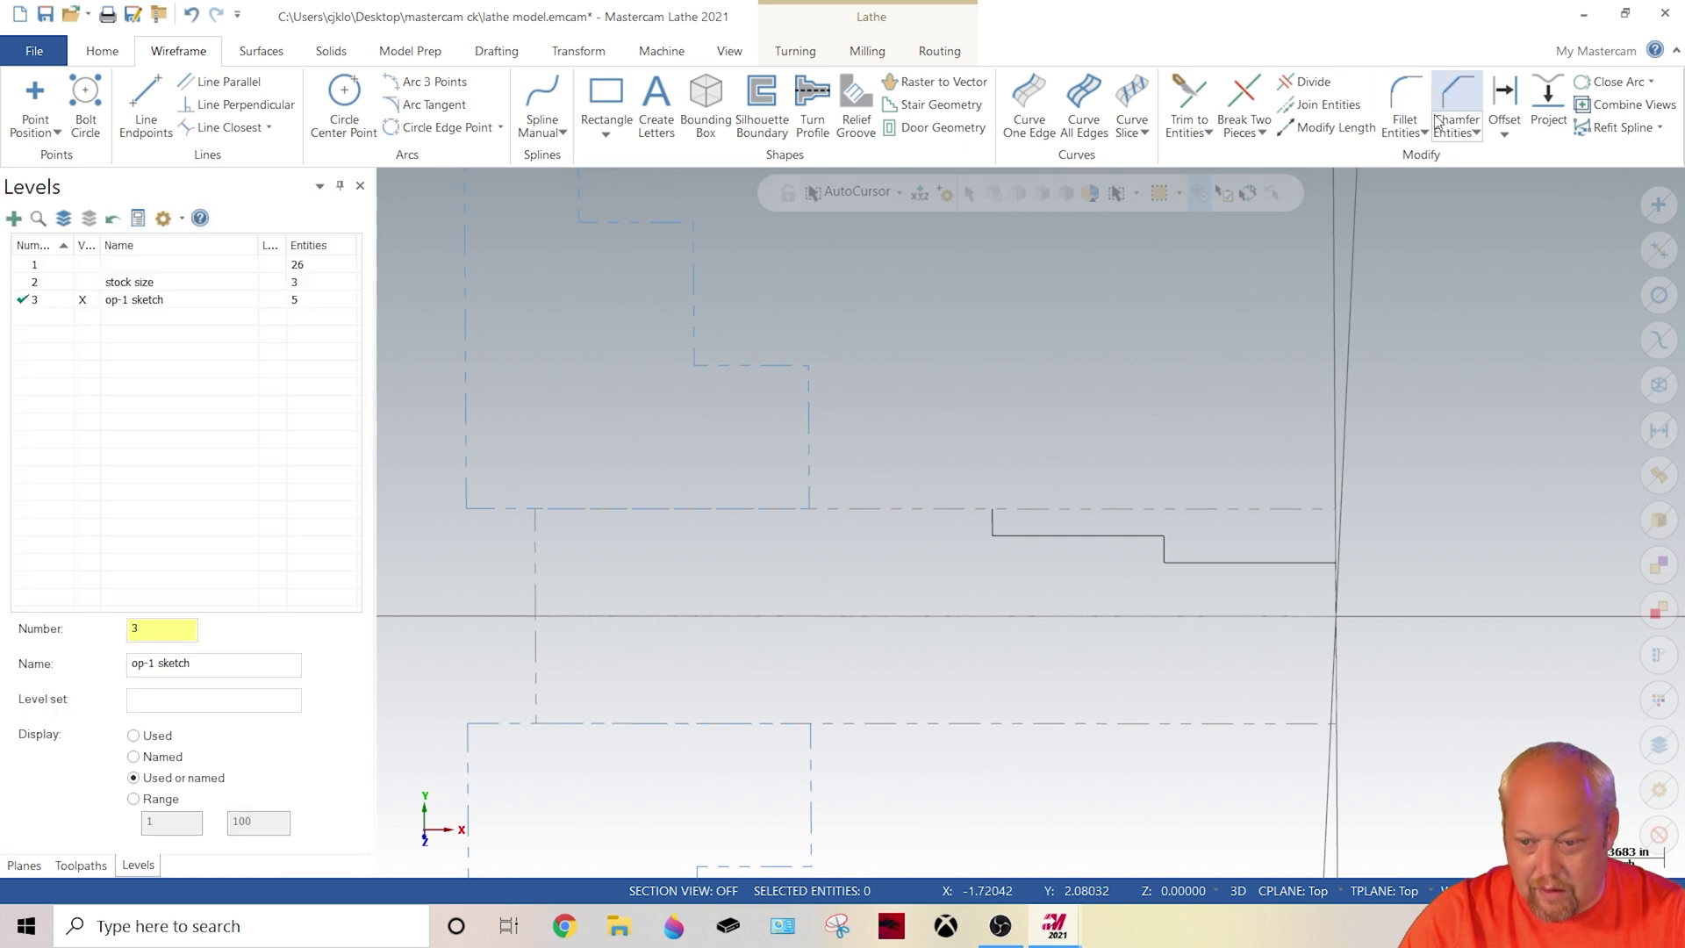
pyautogui.click(1334, 128)
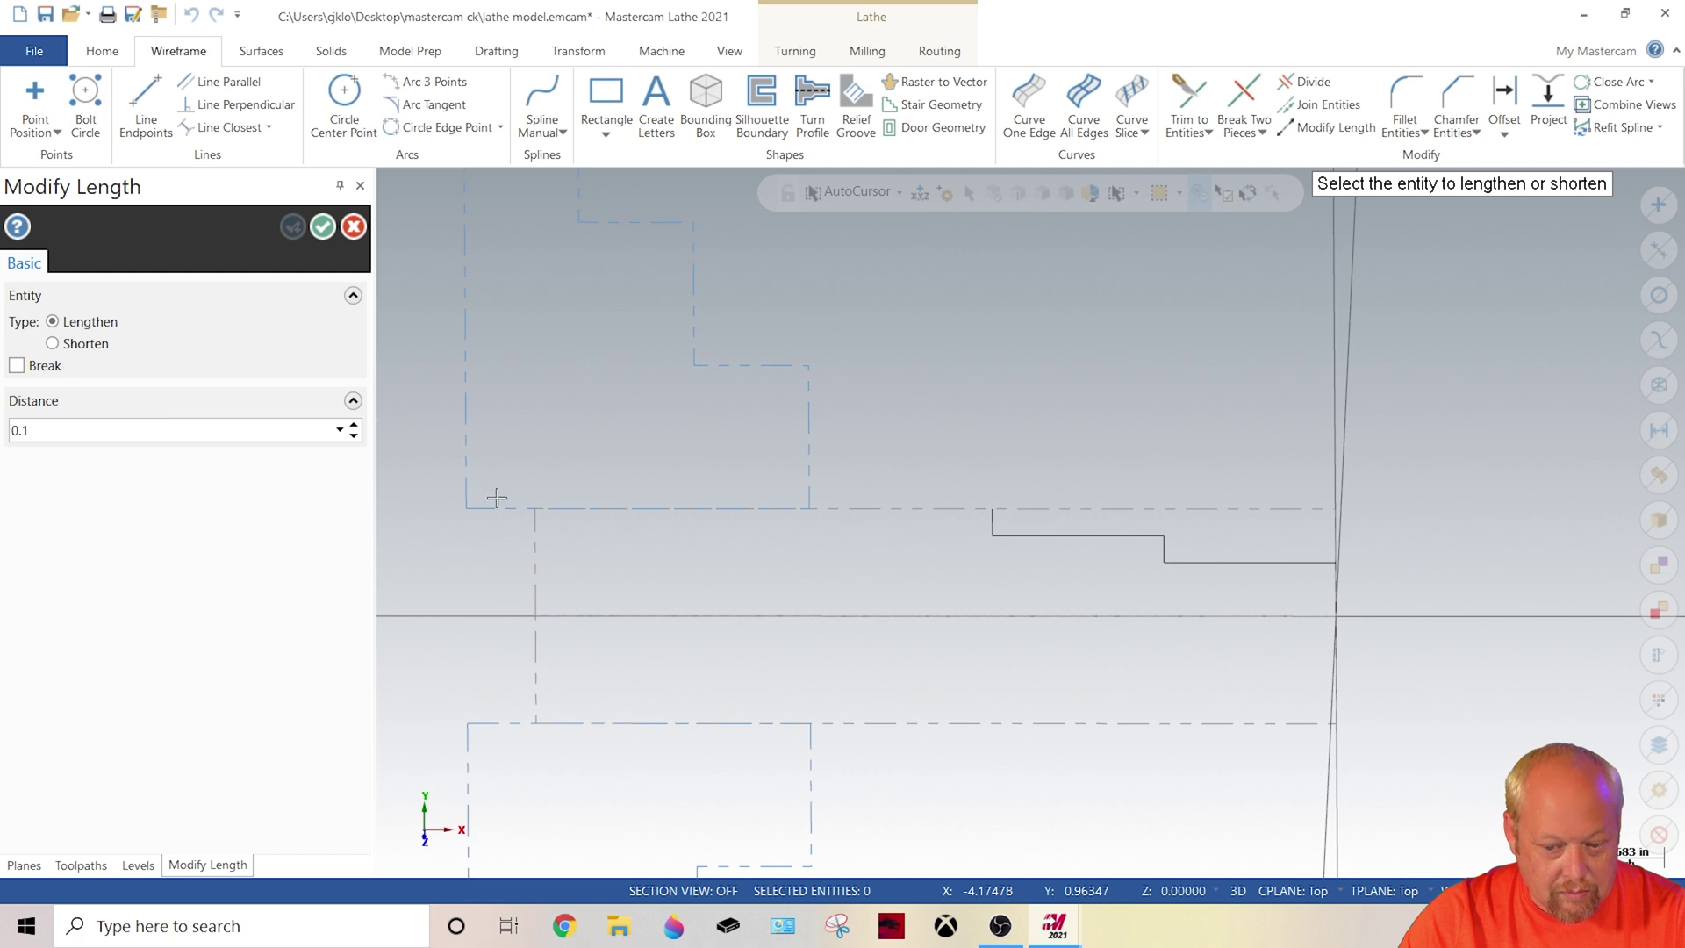
pyautogui.click(38, 430)
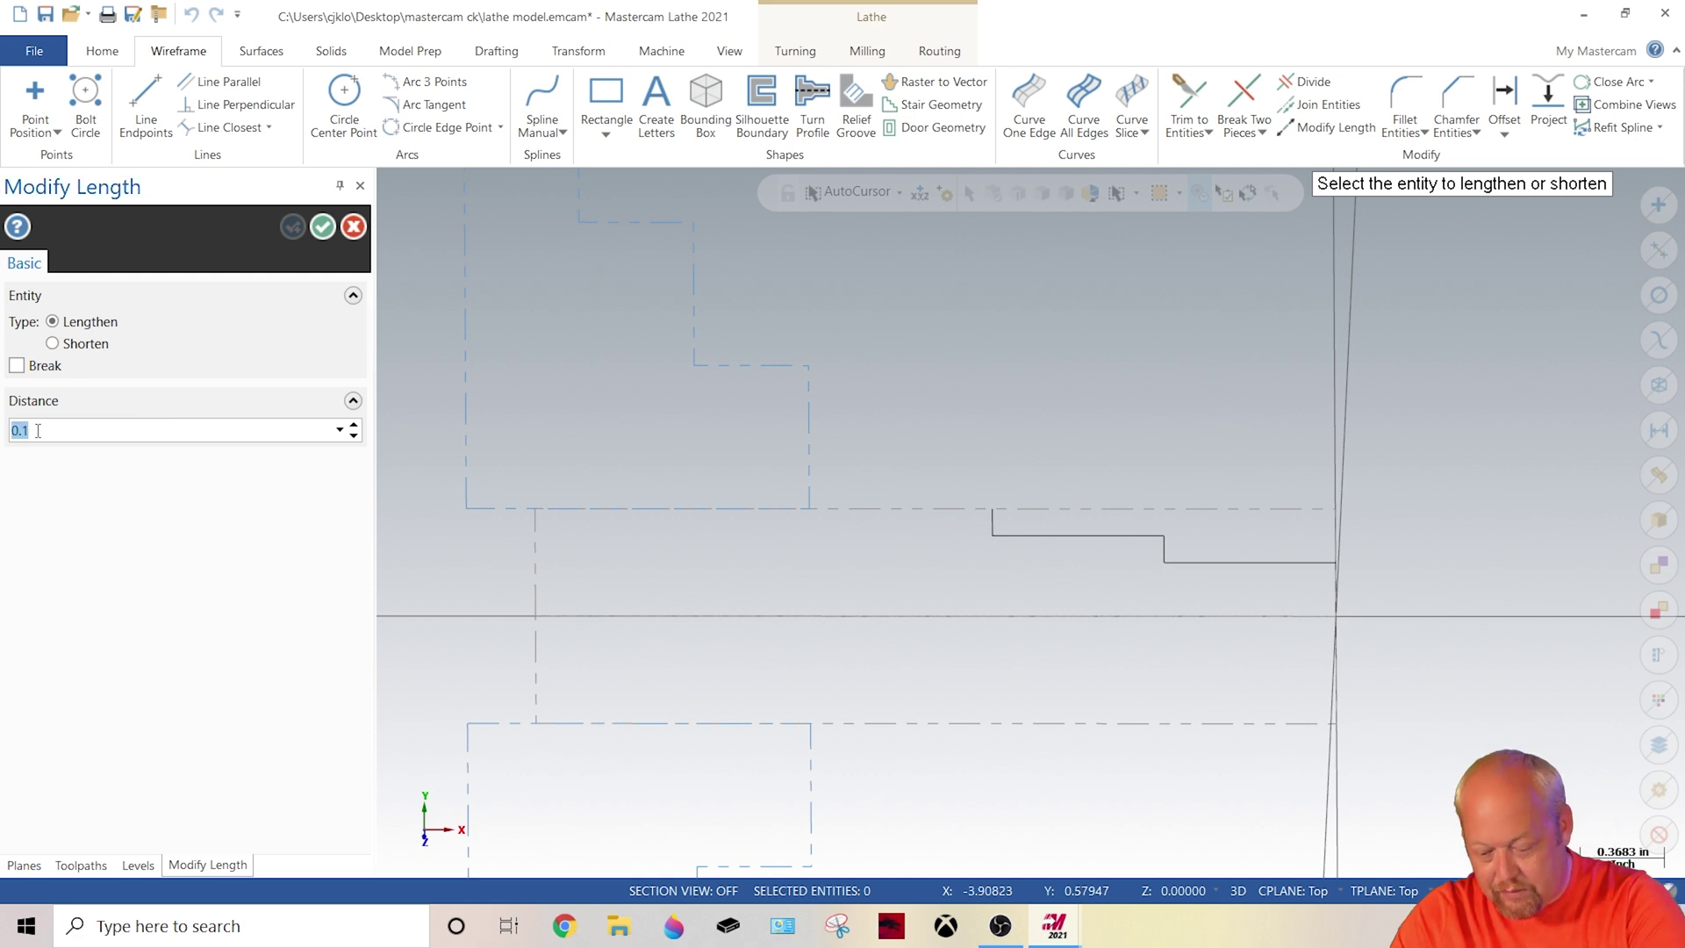
pyautogui.write('.05')
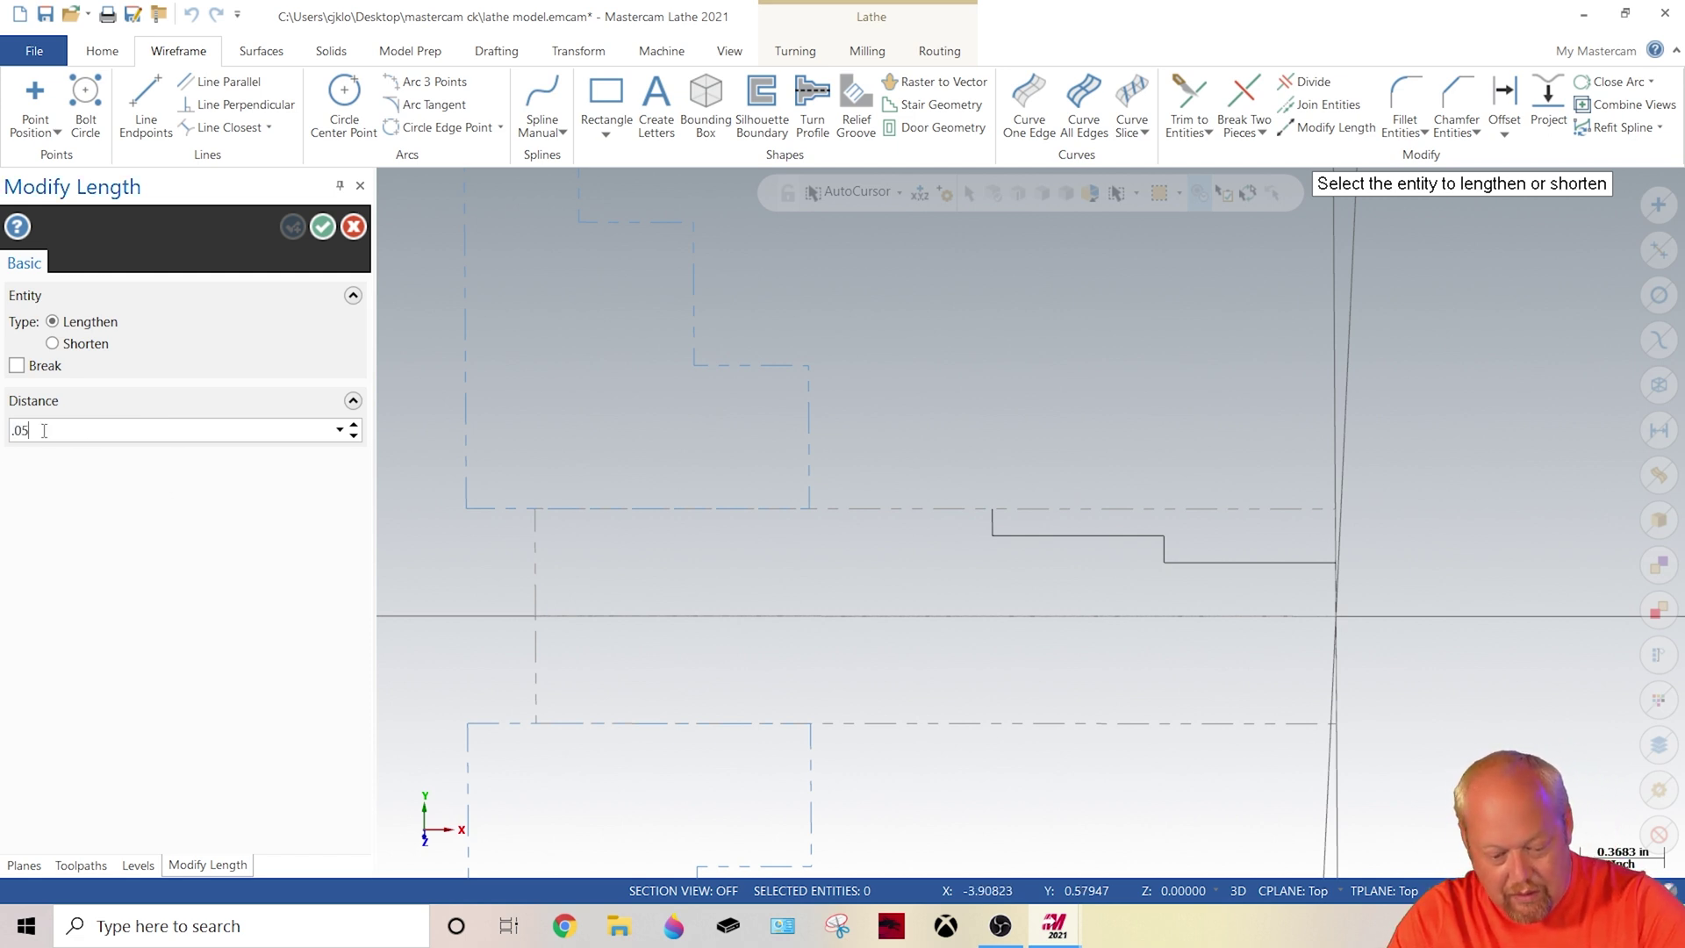
pyautogui.press('Return')
pyautogui.click(983, 512)
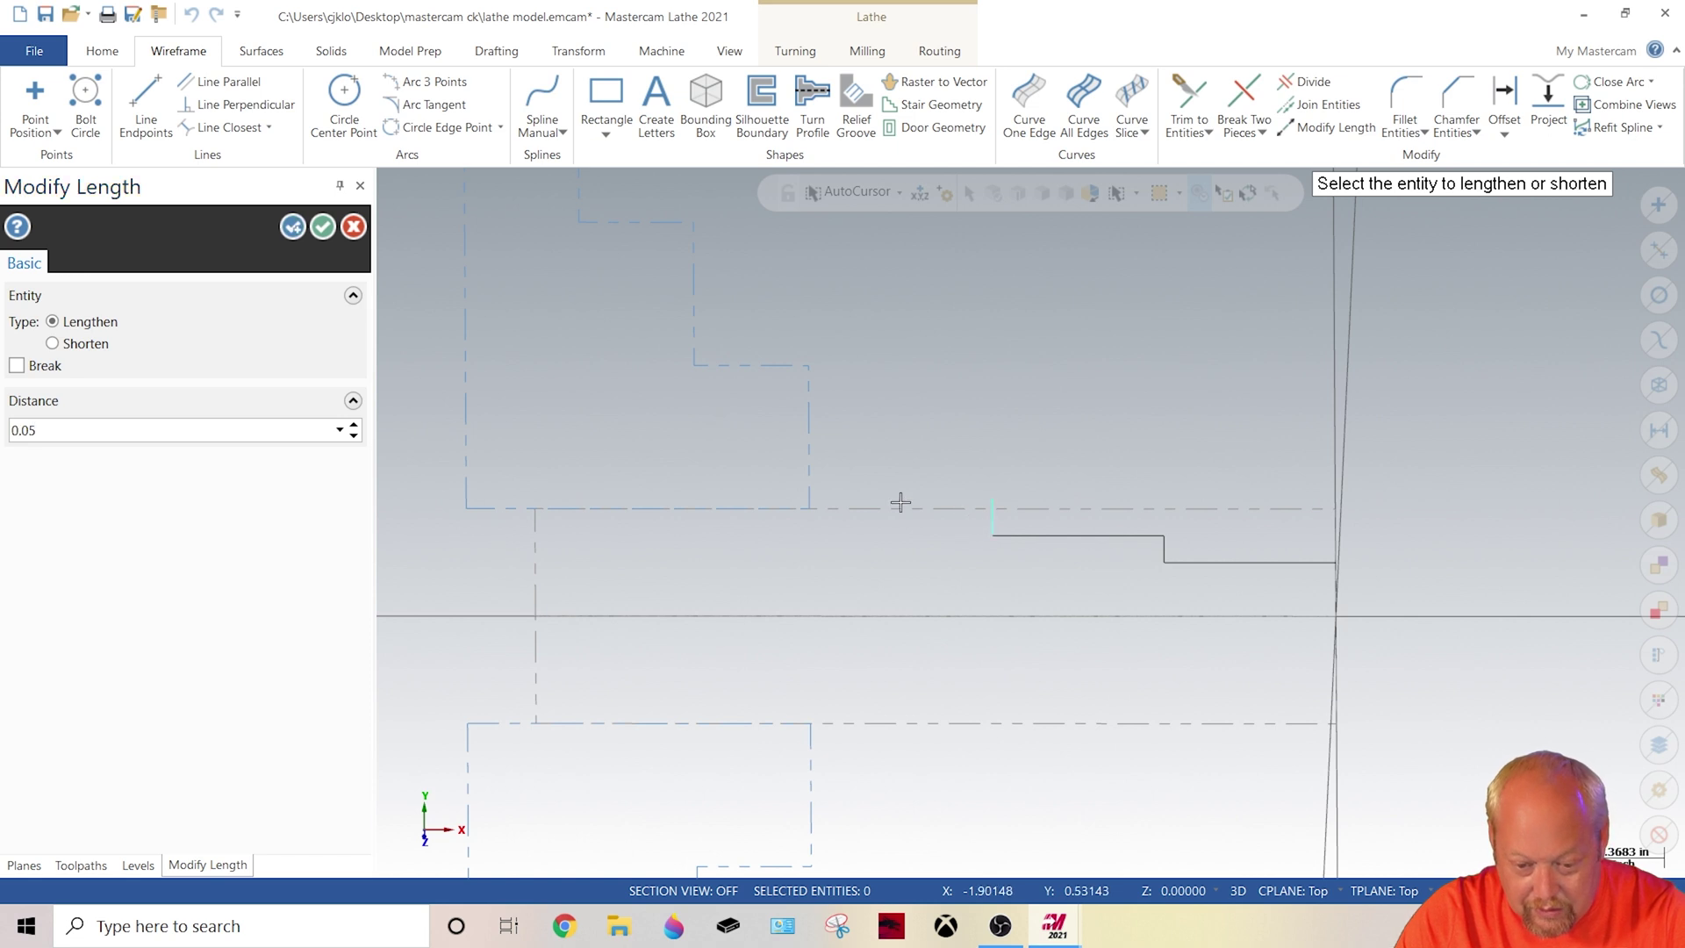
pyautogui.click(322, 227)
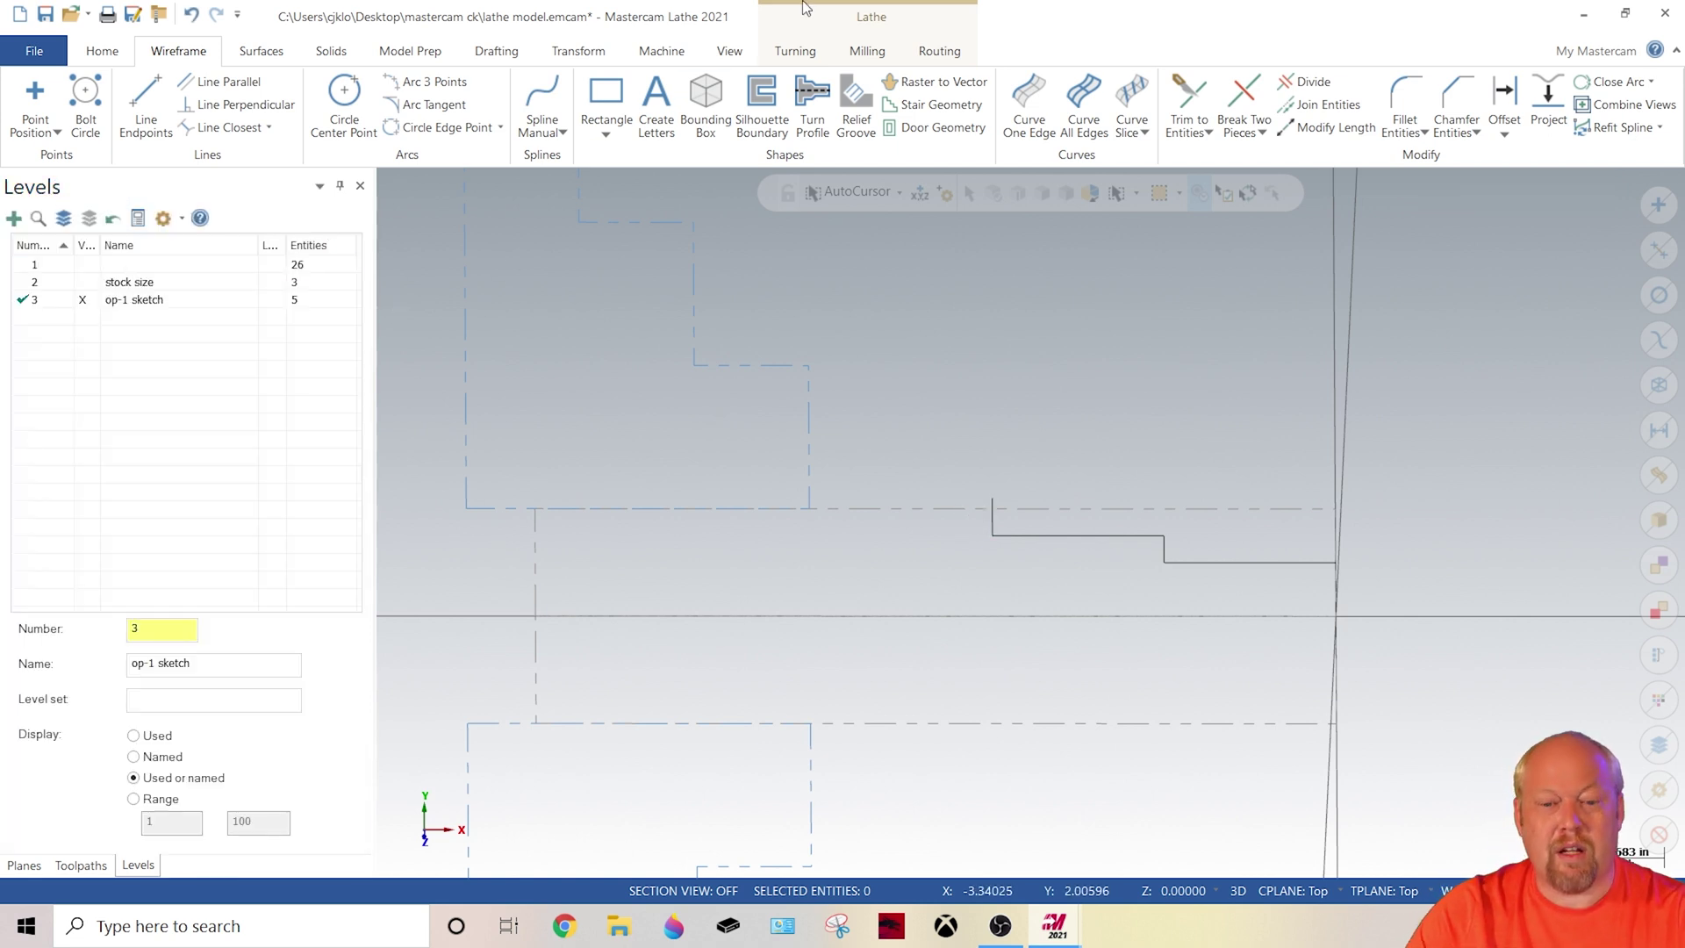
# Step: Start a lathe Rough toolpath and chain the full stepped profile from the origin to the extended shoulder line
pyautogui.click(795, 51)
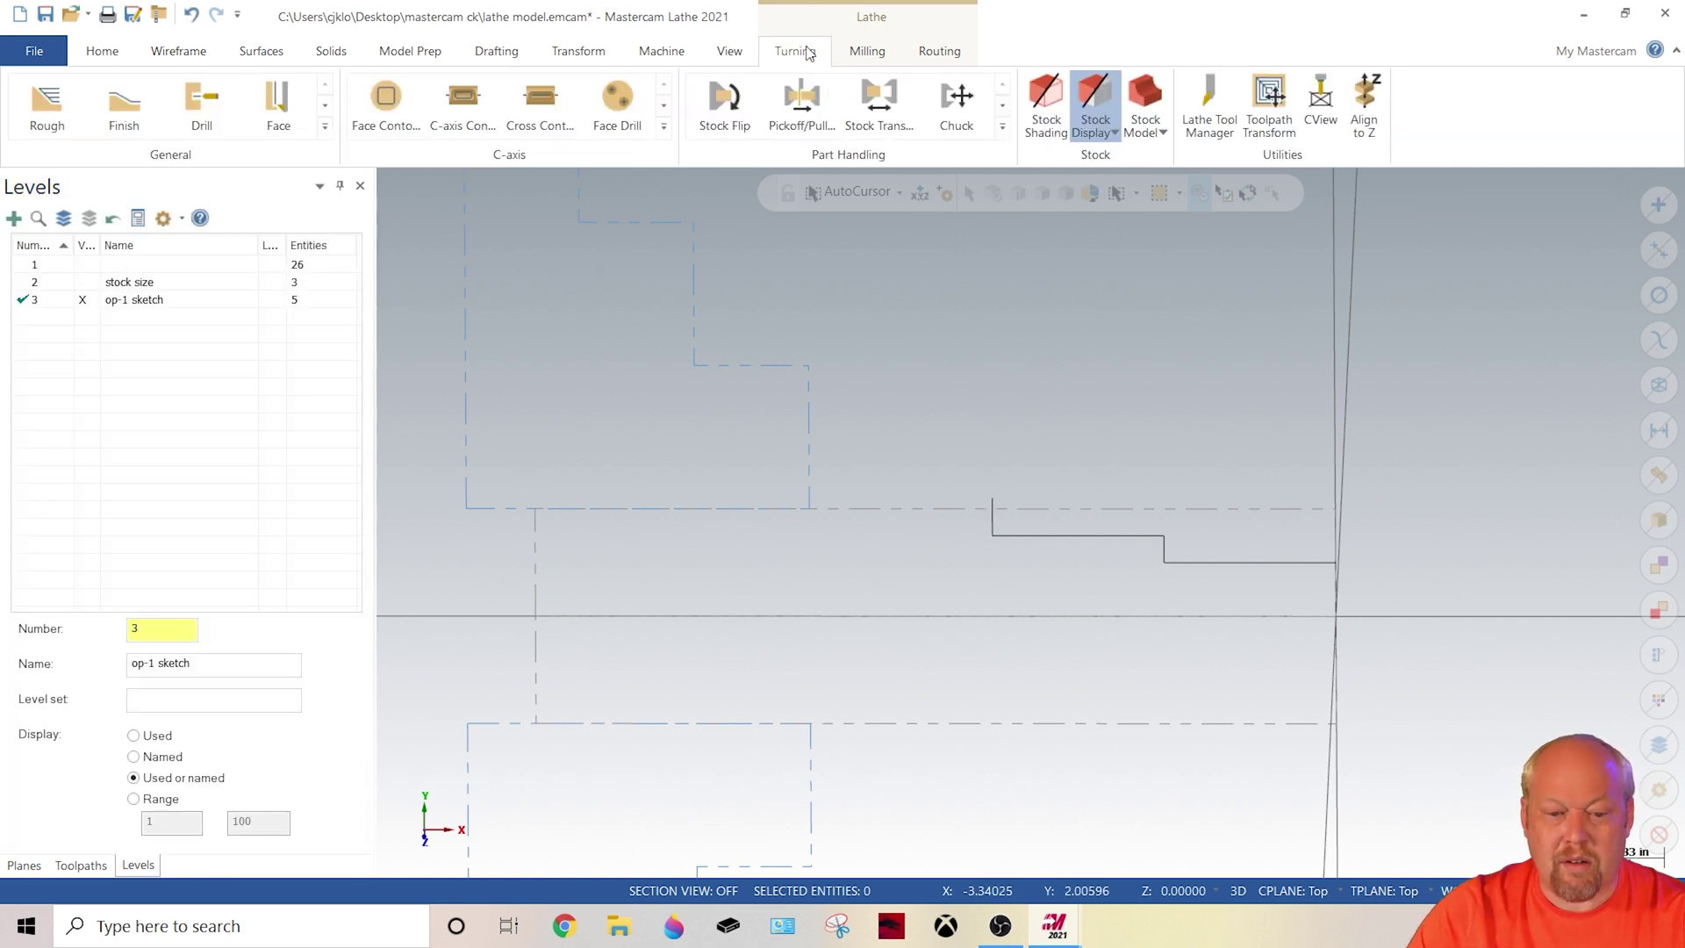
pyautogui.click(49, 102)
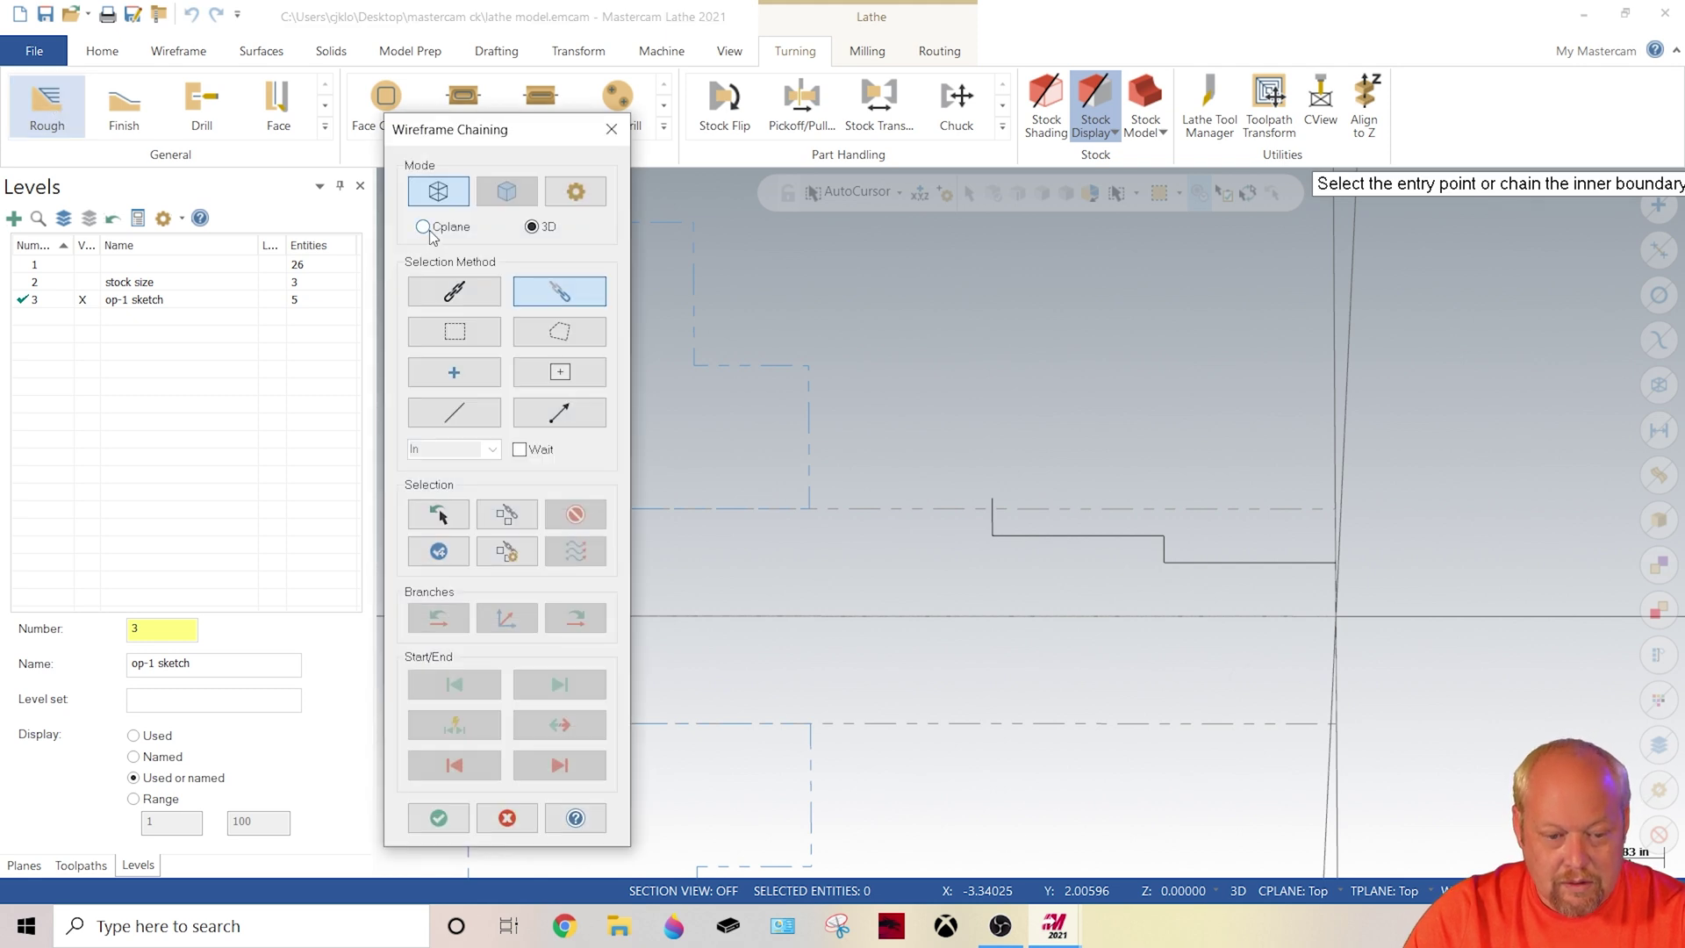
pyautogui.click(465, 294)
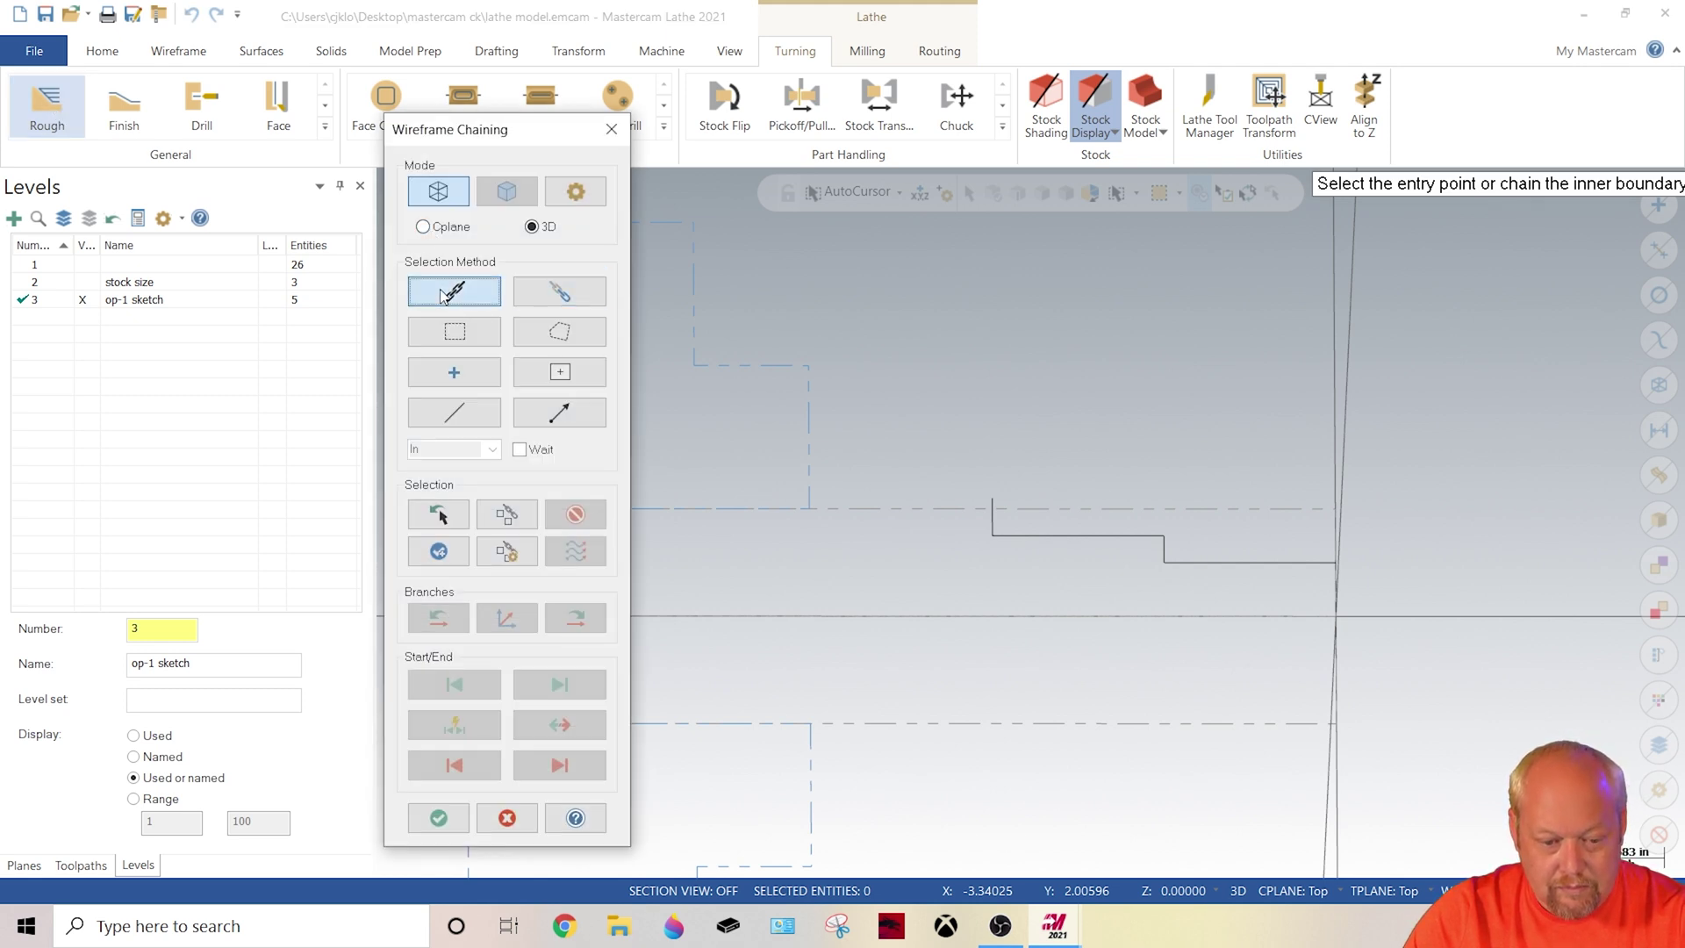
pyautogui.click(1336, 603)
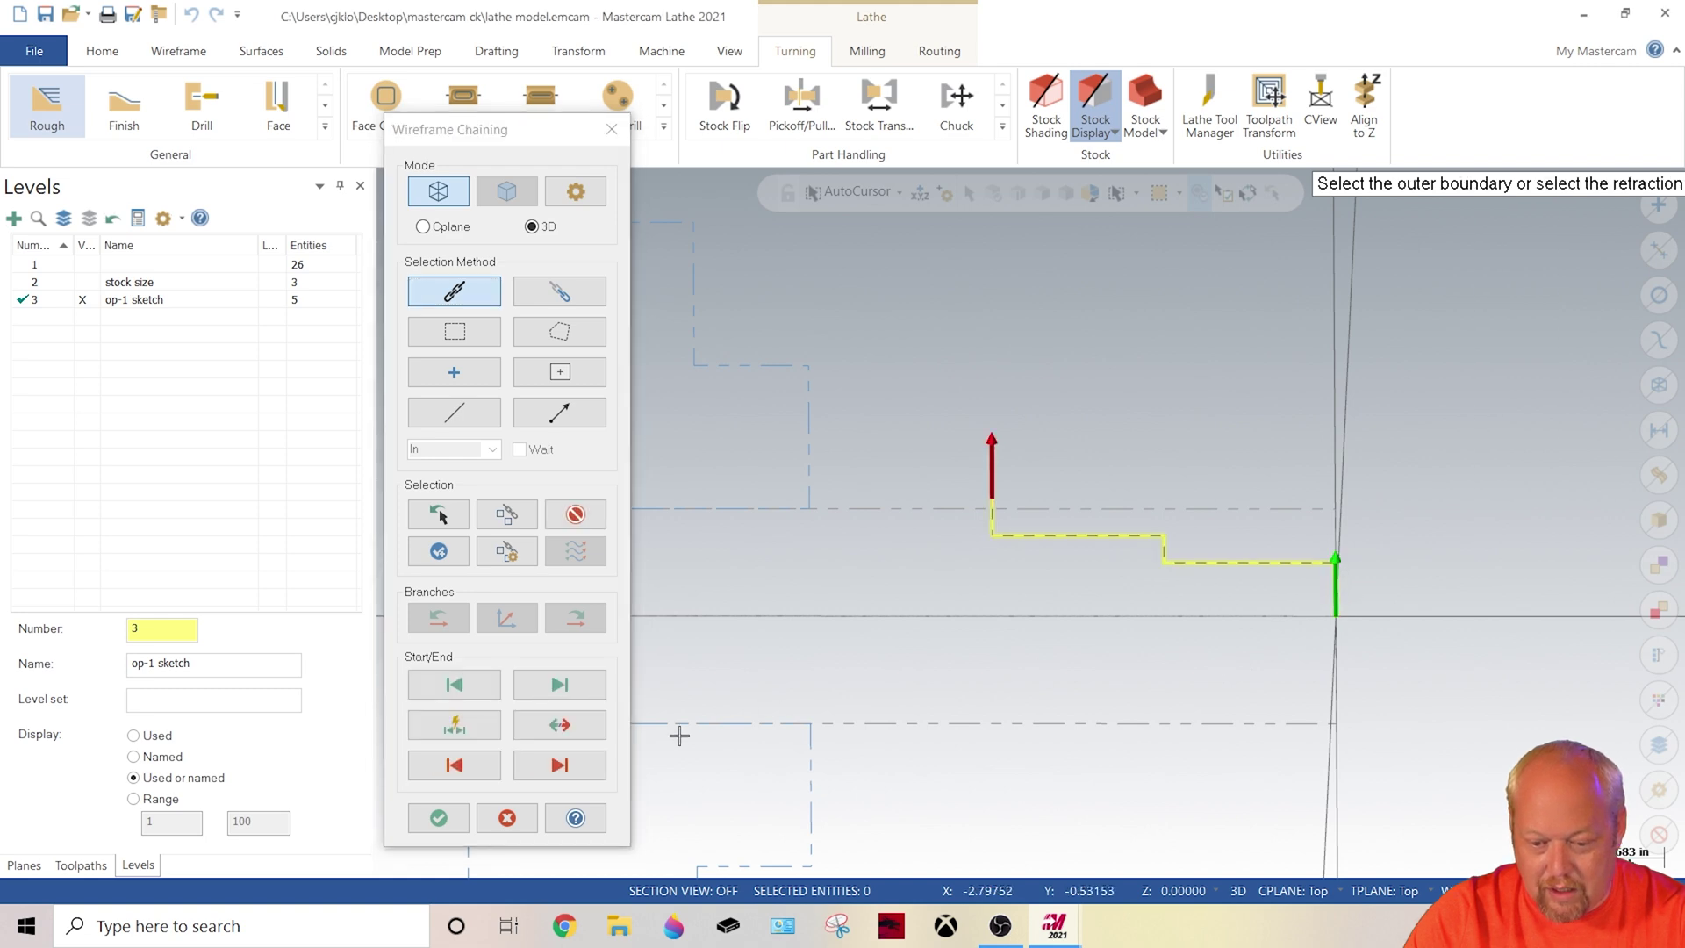
pyautogui.click(439, 818)
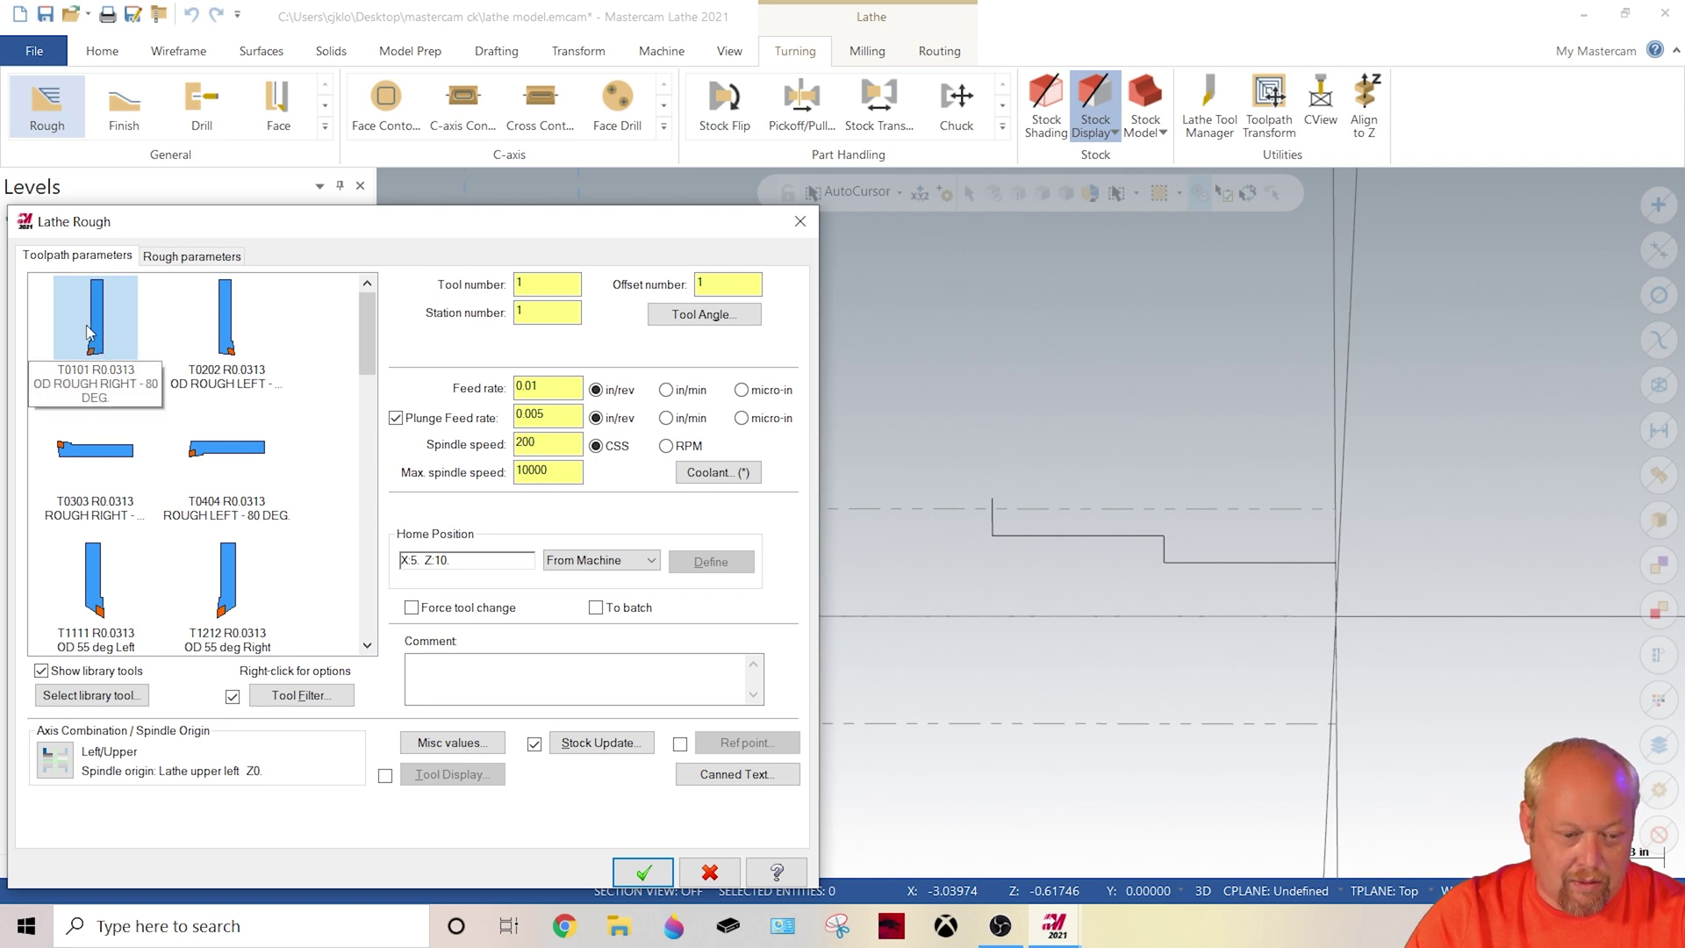
# Step: Pick the OD Rough Right - 80 deg. tool for the roughing toolpath and check its insert's corner radius and IC diameter options
pyautogui.doubleClick(88, 331)
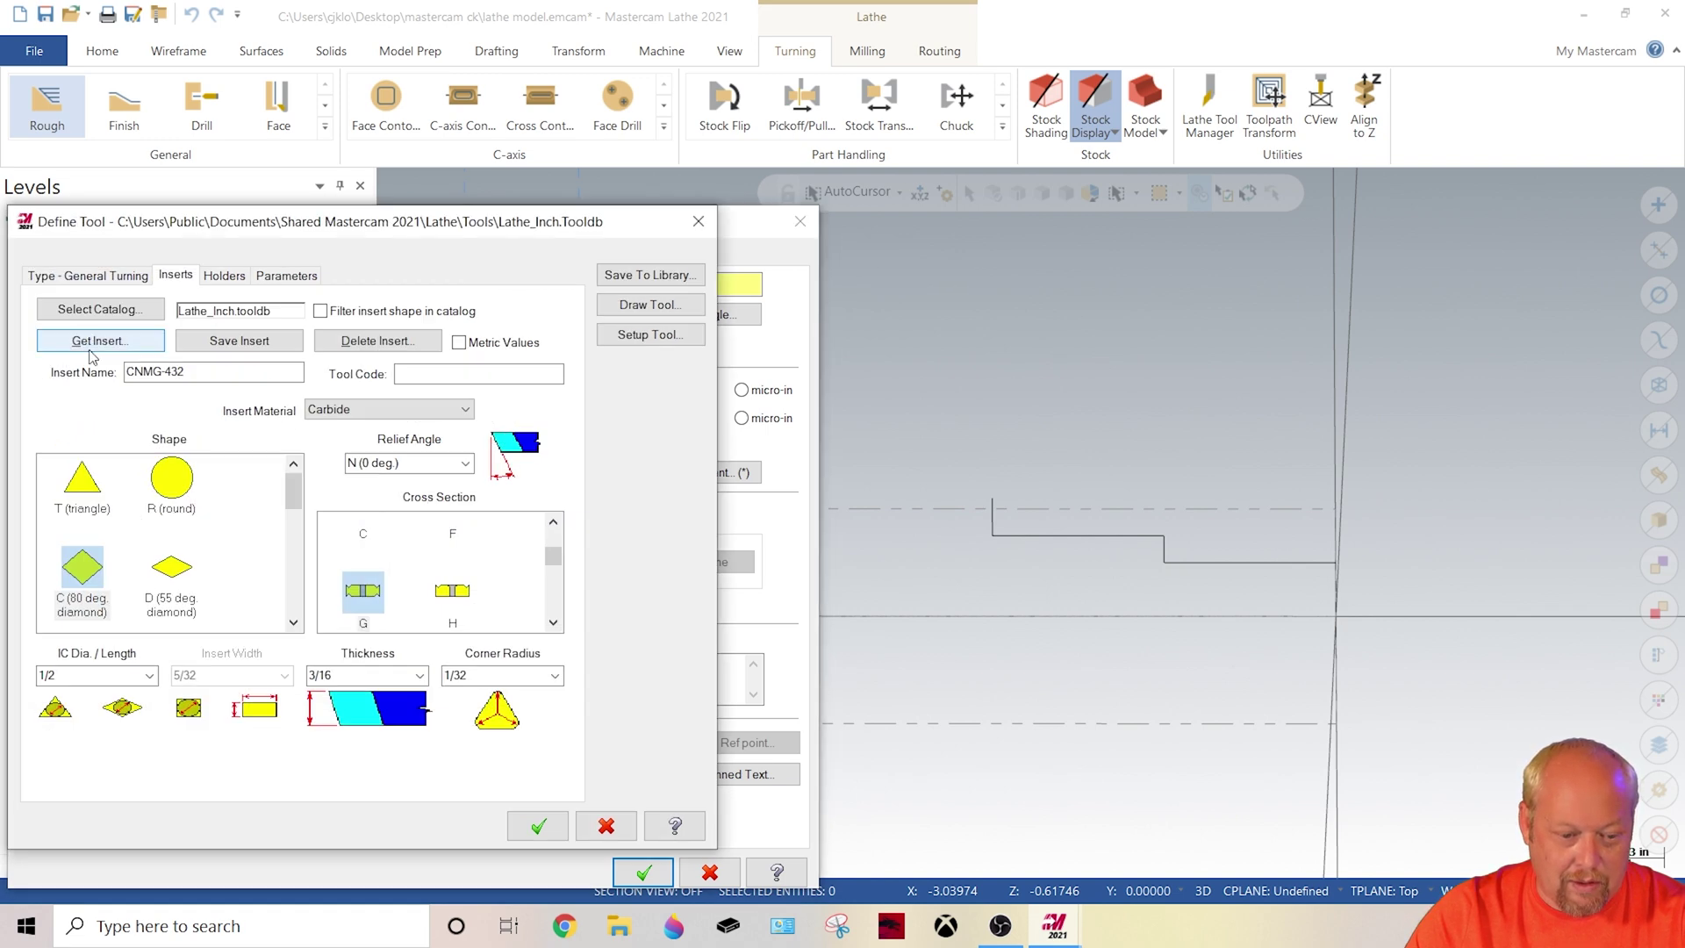
pyautogui.click(558, 679)
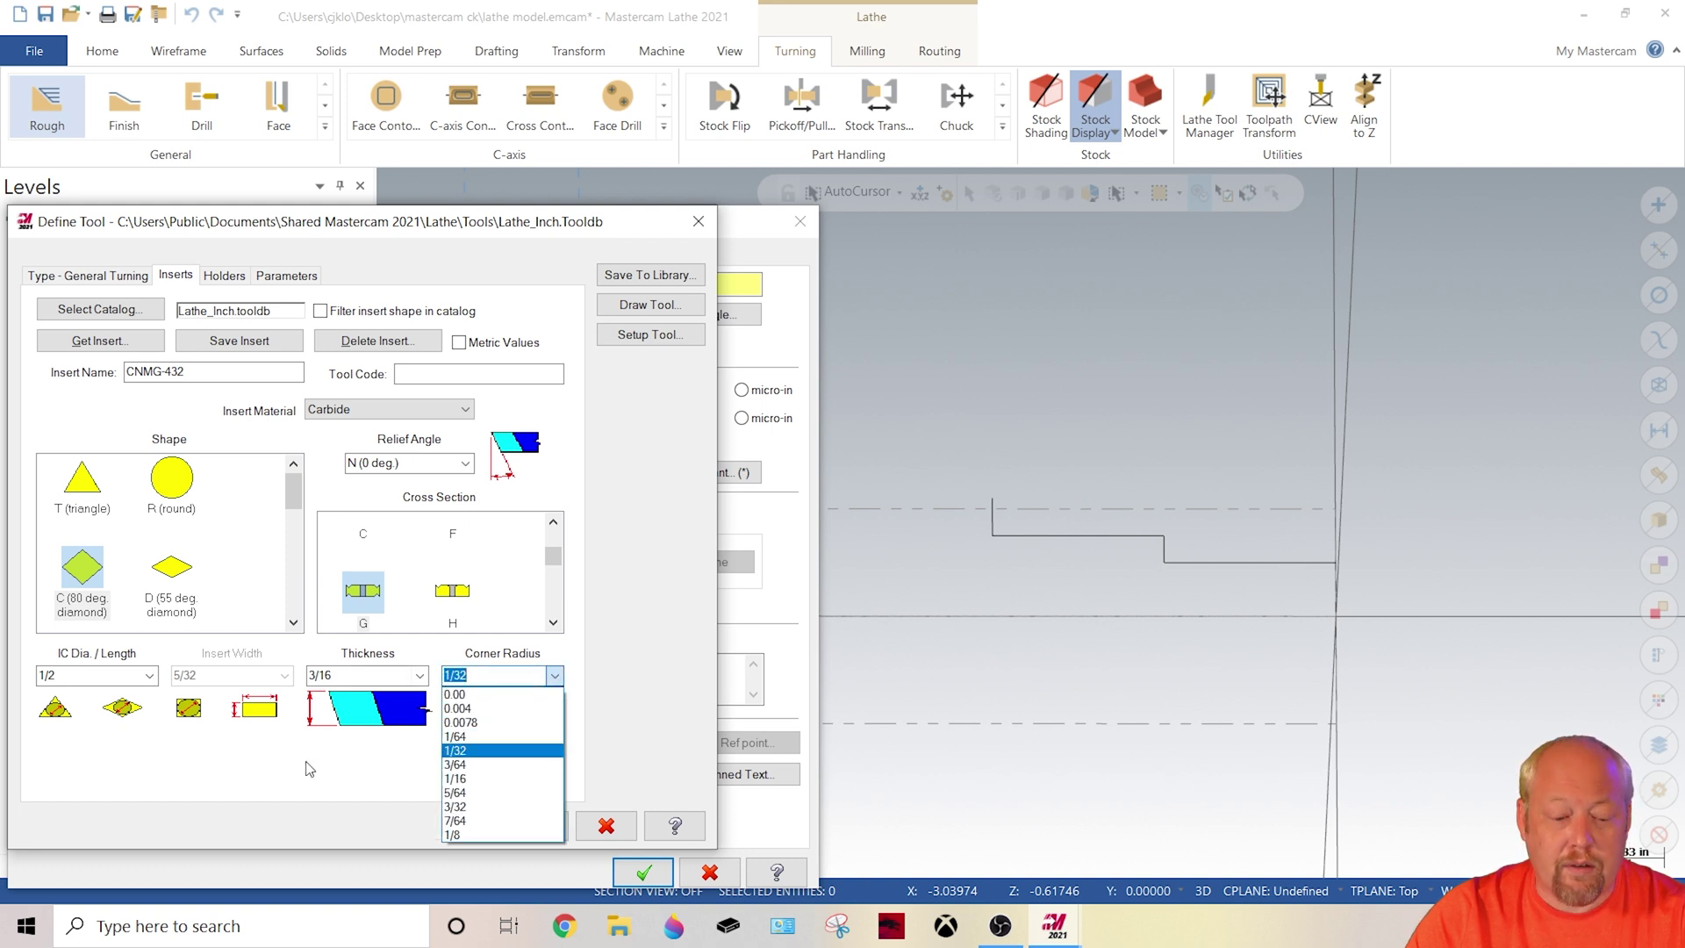
pyautogui.click(191, 781)
pyautogui.click(151, 676)
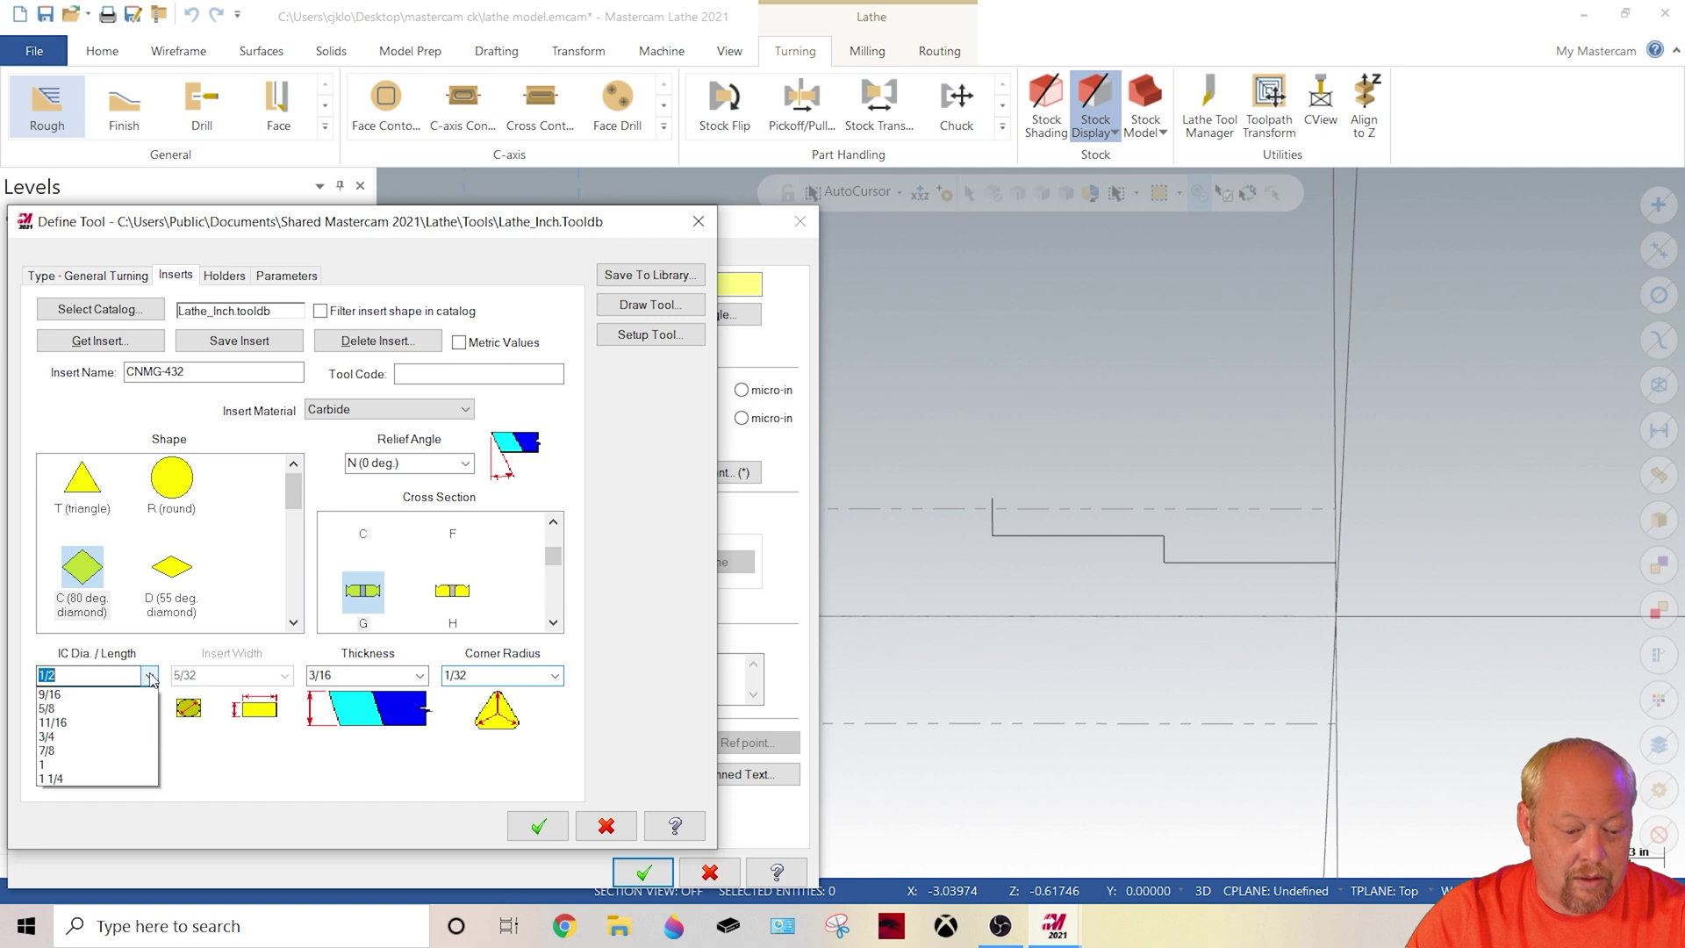
pyautogui.click(151, 680)
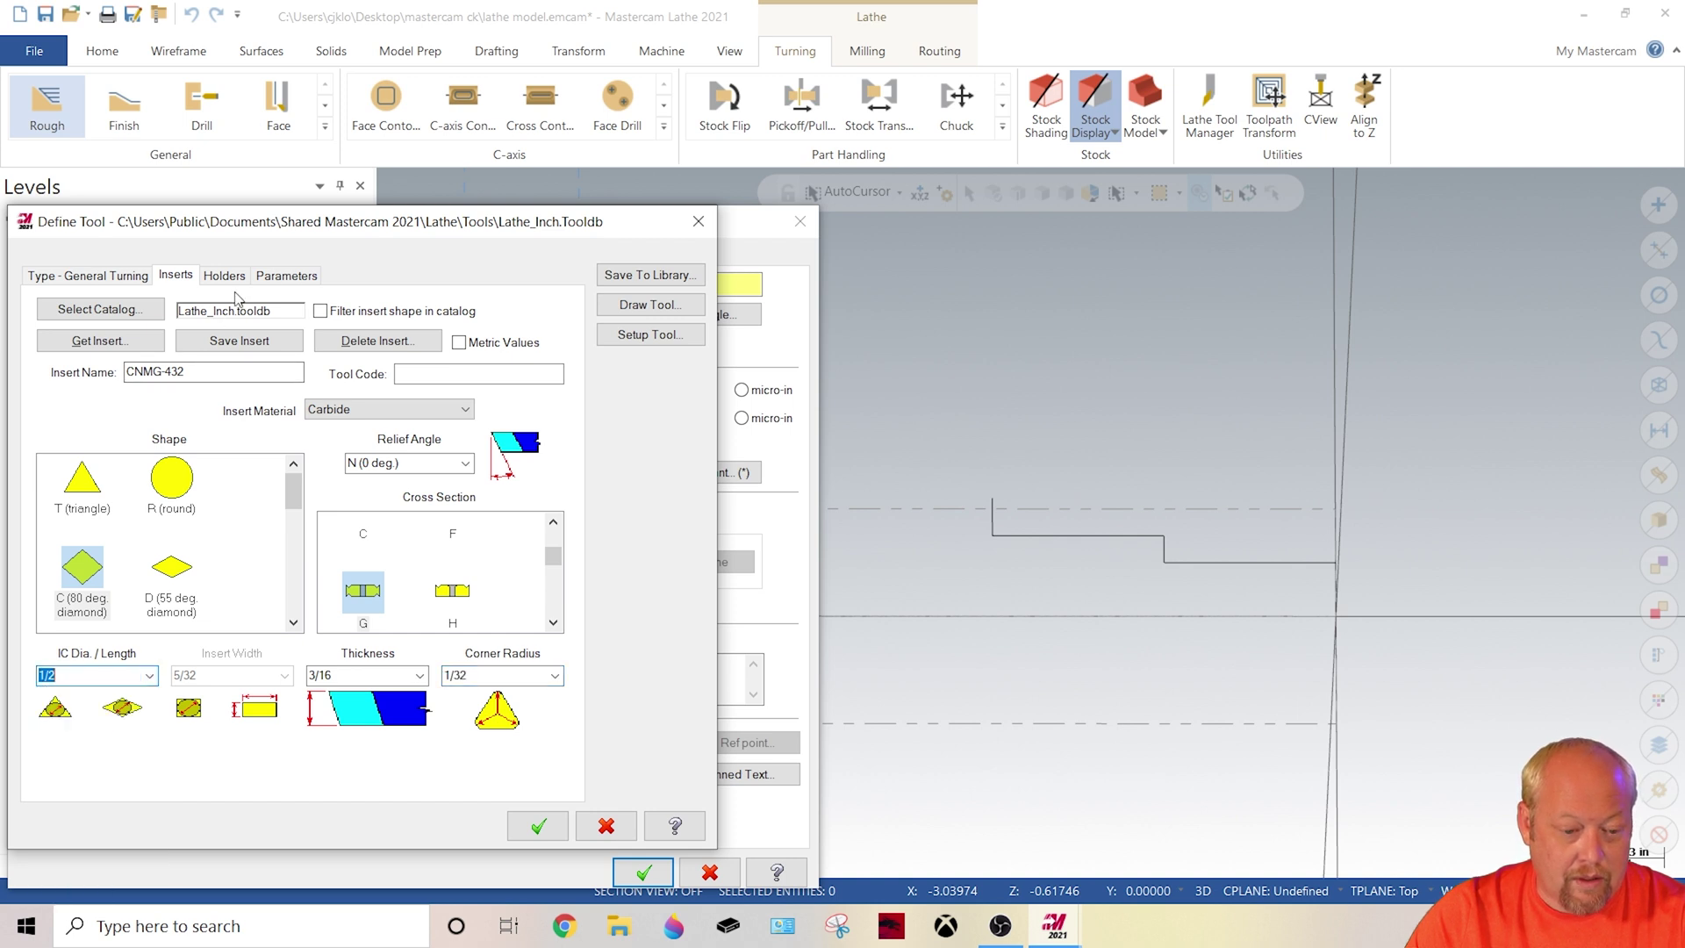
# Step: Review the roughing tool's holder geometry and default cutting parameters, and accept the tool definition
pyautogui.click(224, 276)
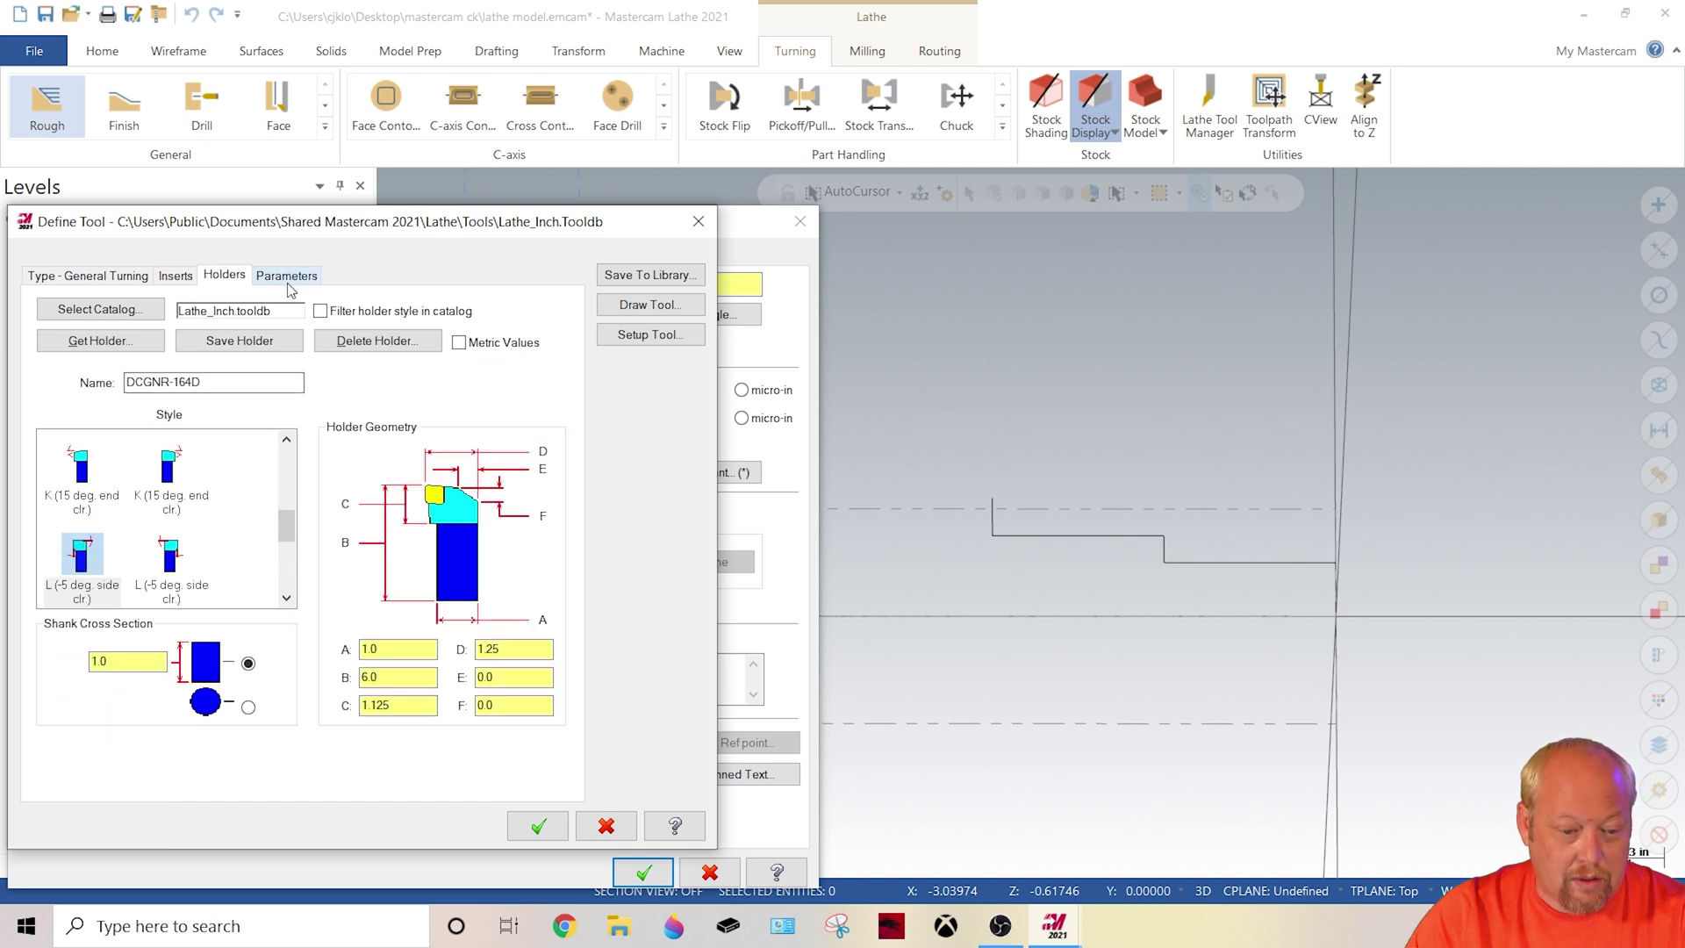
pyautogui.click(263, 276)
pyautogui.click(174, 277)
pyautogui.click(294, 277)
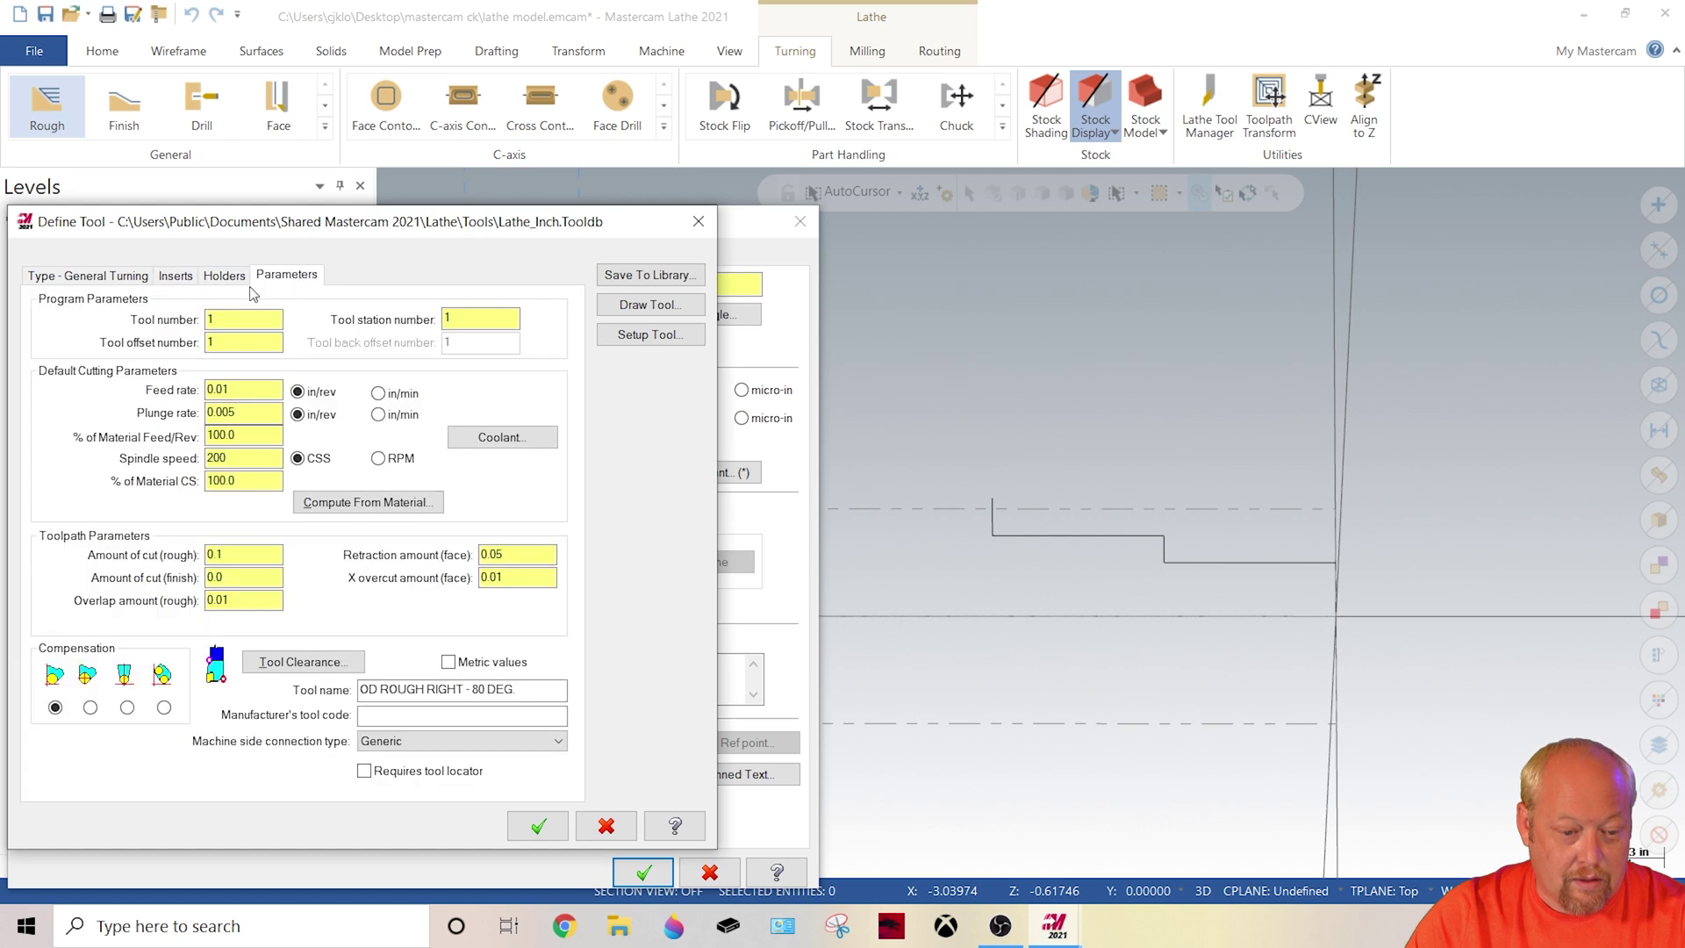
pyautogui.click(70, 274)
pyautogui.click(282, 276)
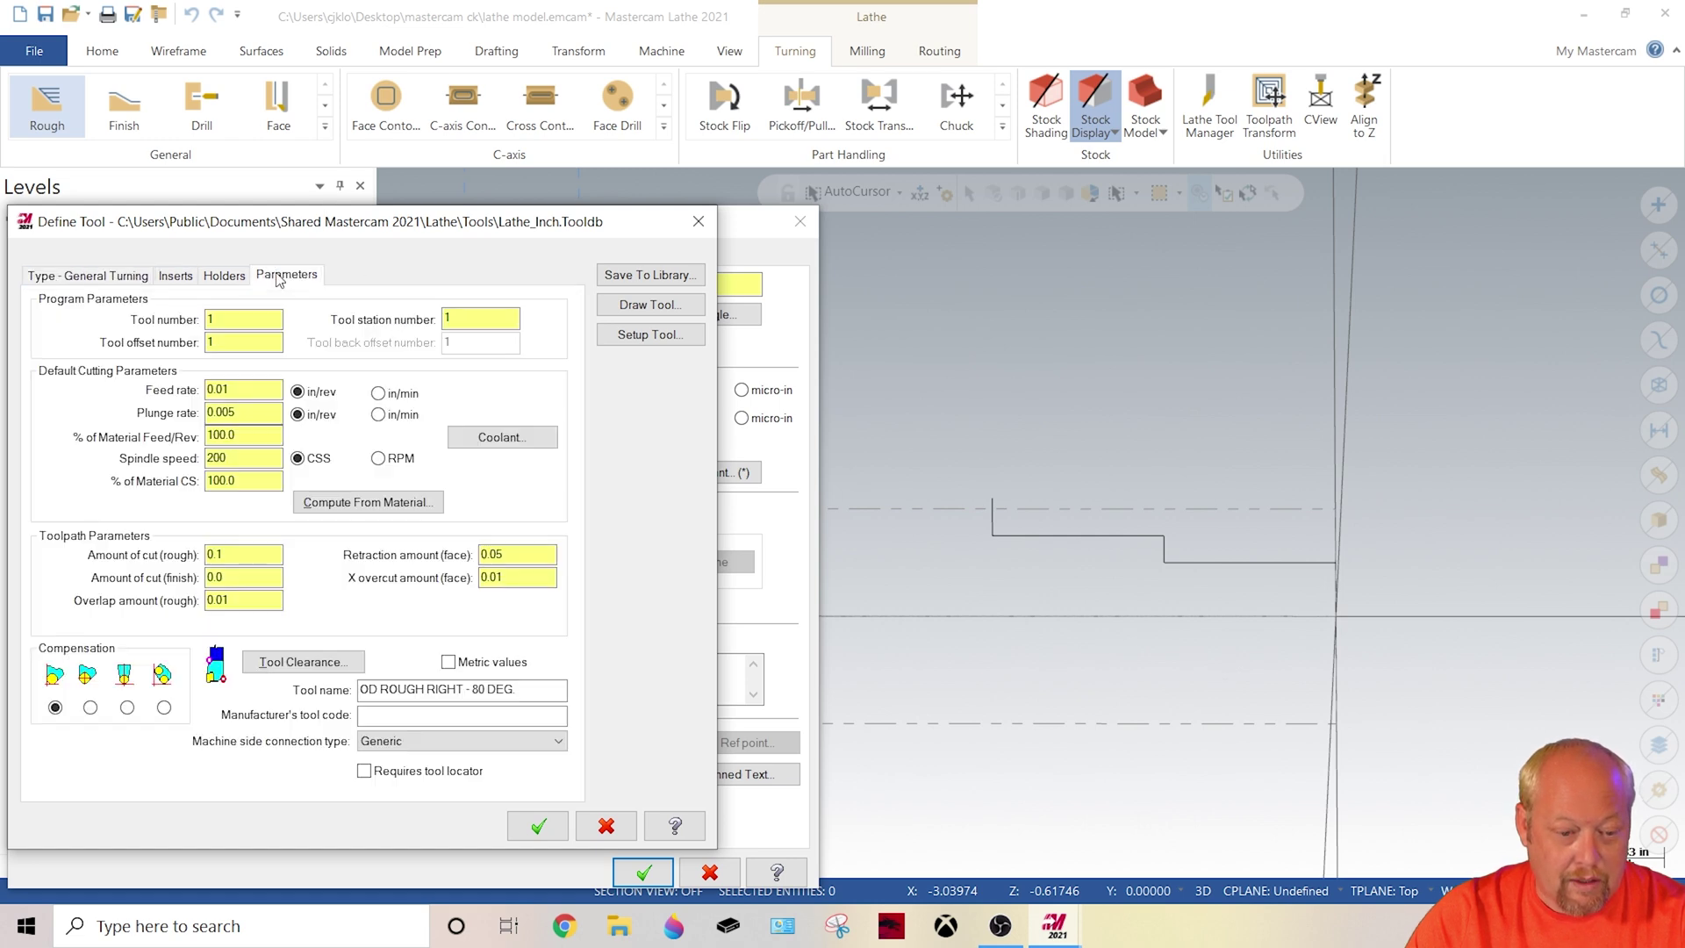
pyautogui.click(538, 826)
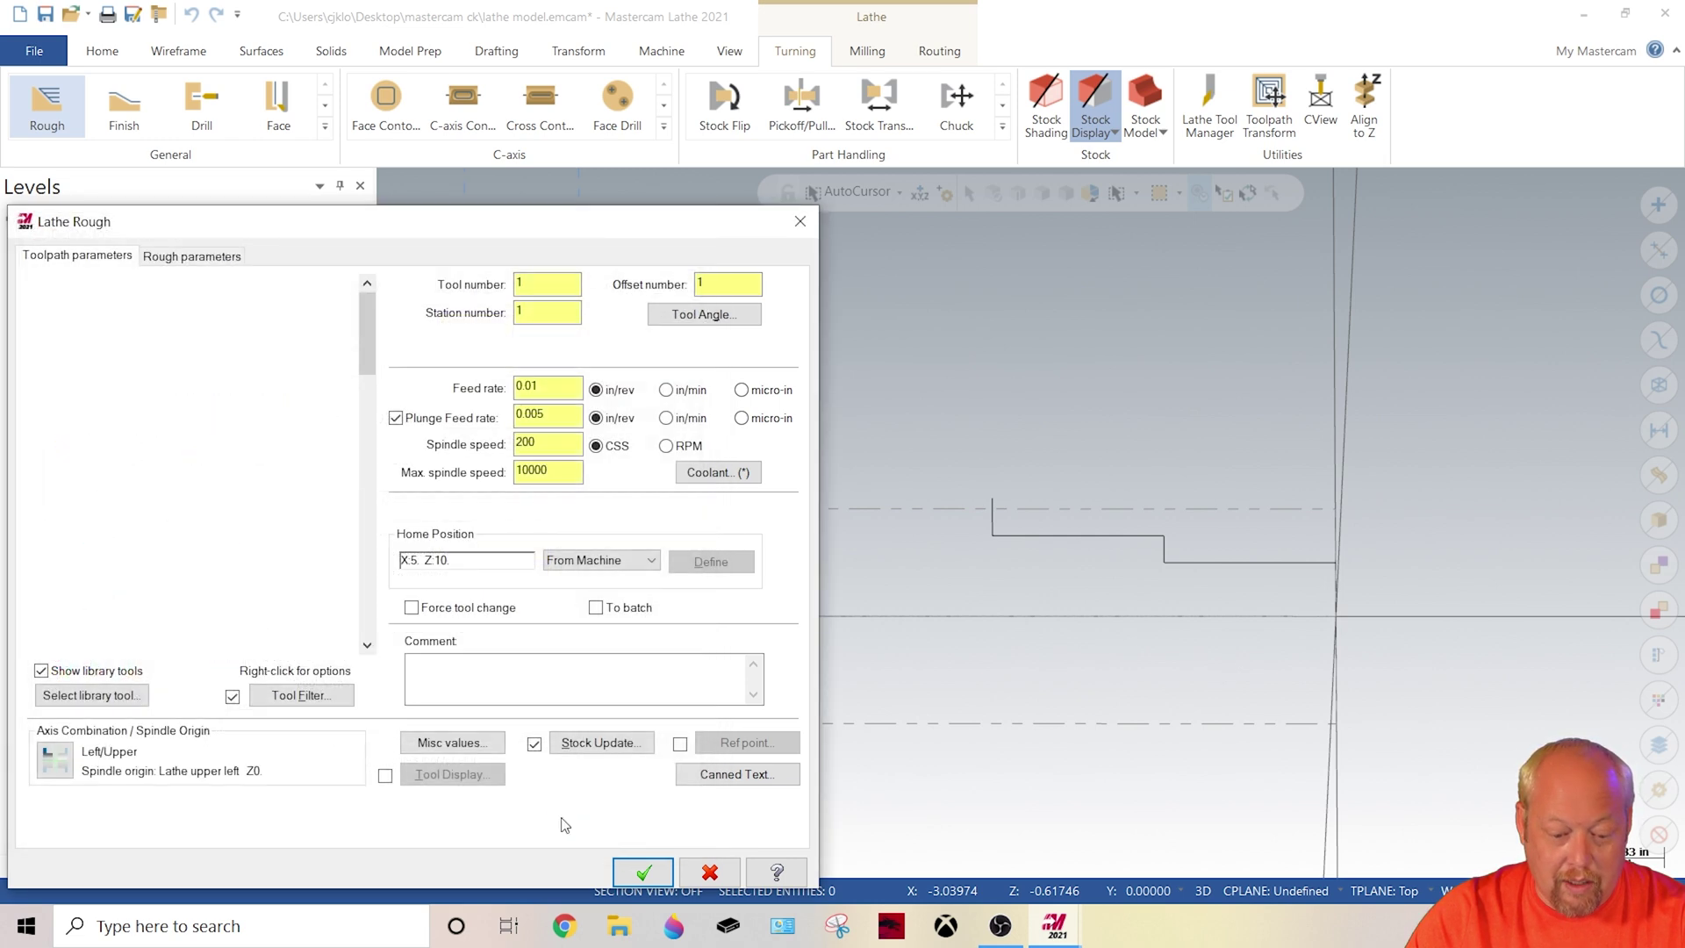
# Step: Generate the roughing toolpath with 0.1 depth of cut, 0.01 stock to leave in X and Z, and 0.1 entry amount
pyautogui.click(542, 700)
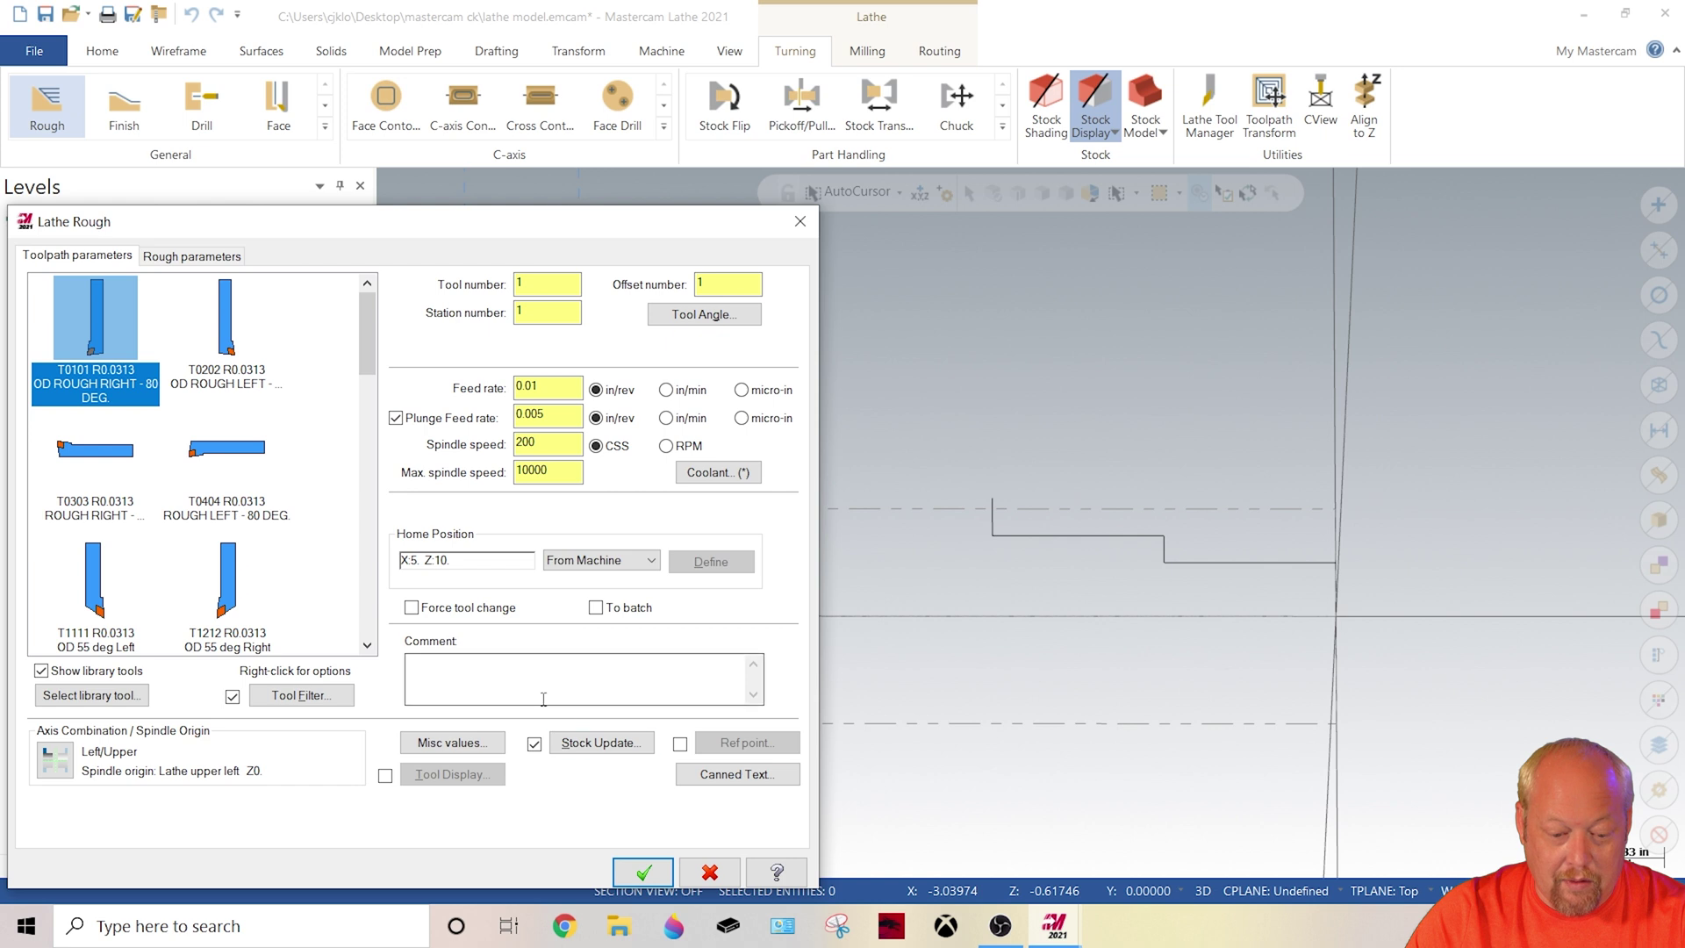
pyautogui.click(173, 261)
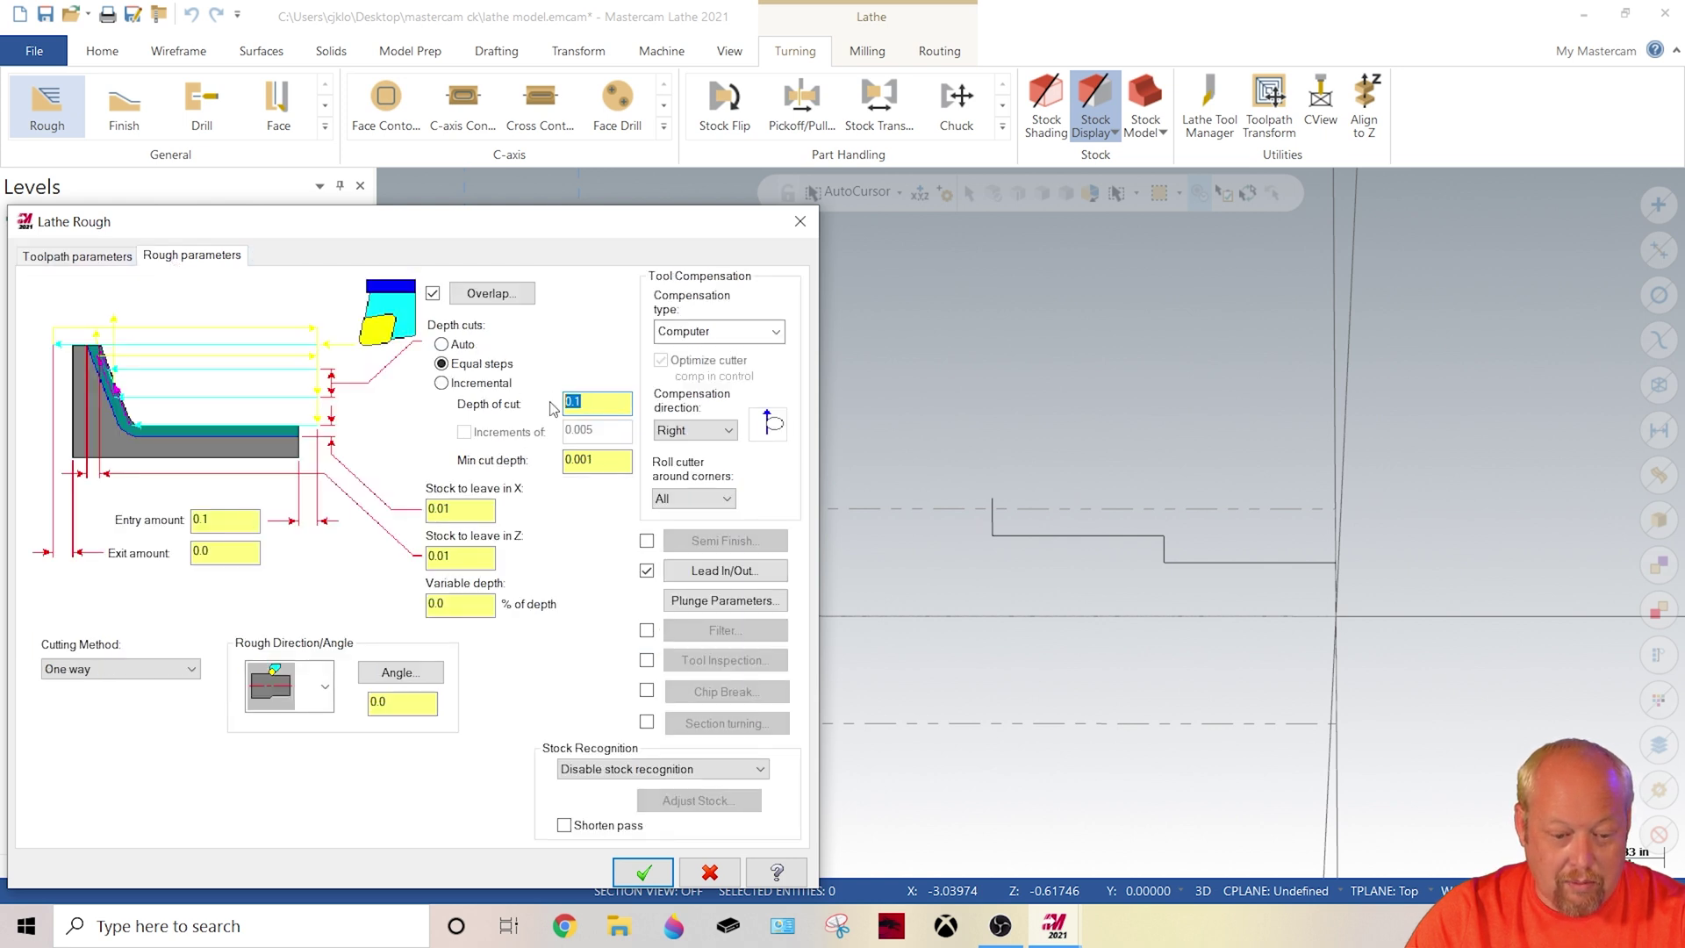
pyautogui.click(480, 566)
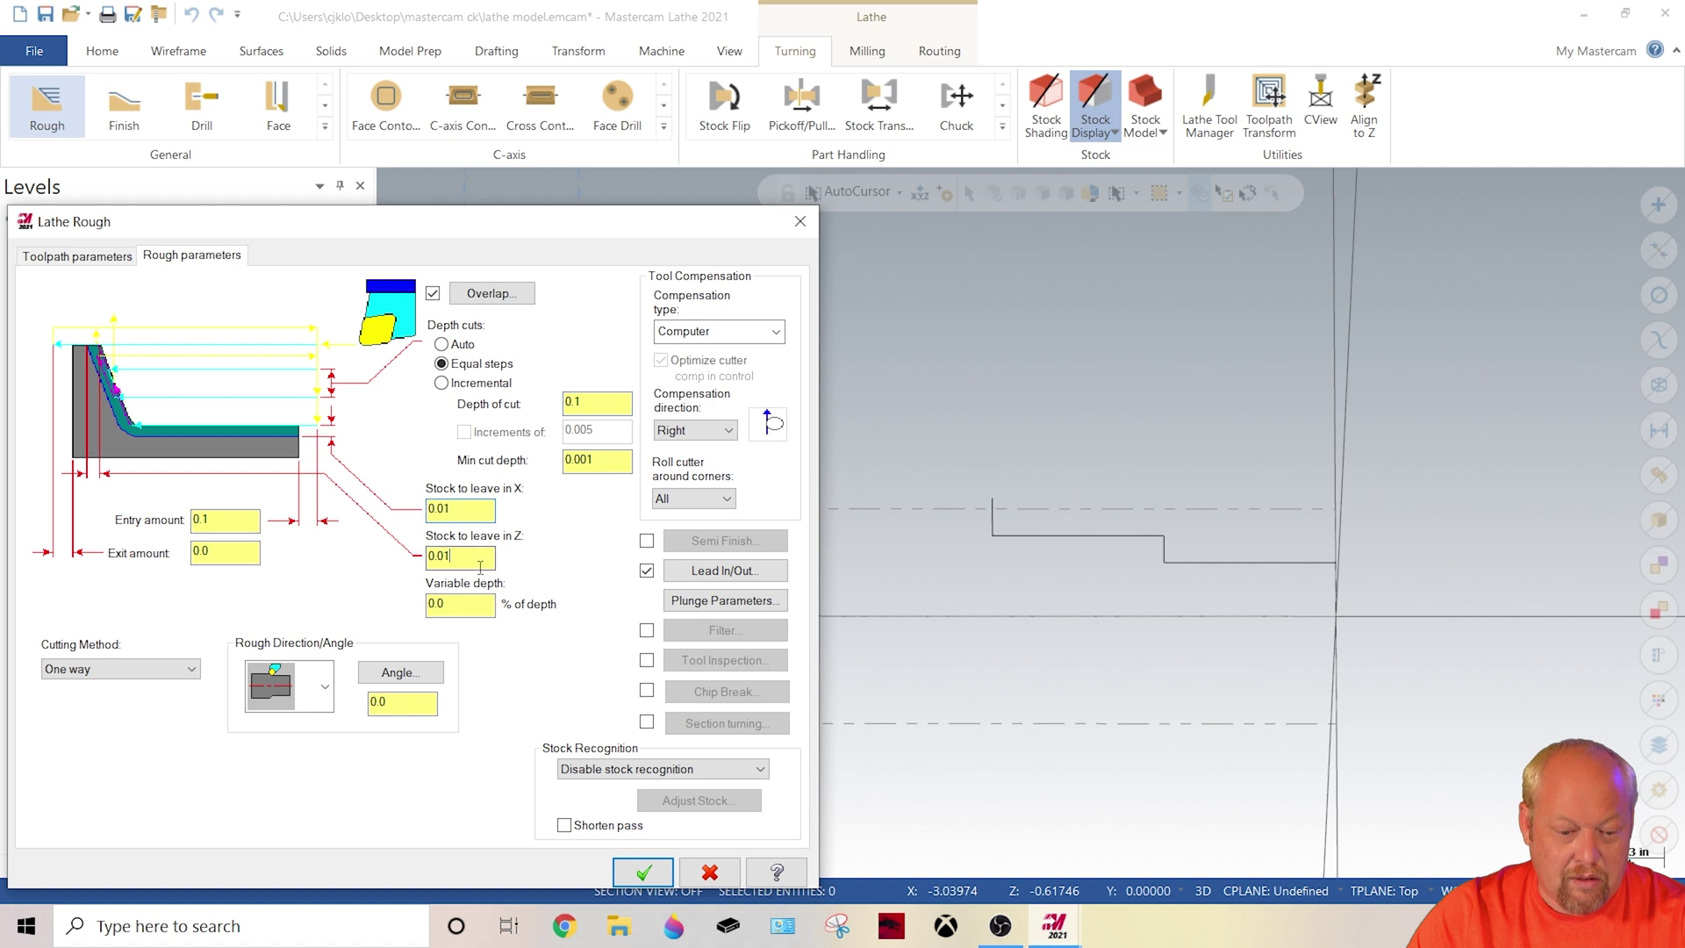
pyautogui.doubleClick(461, 509)
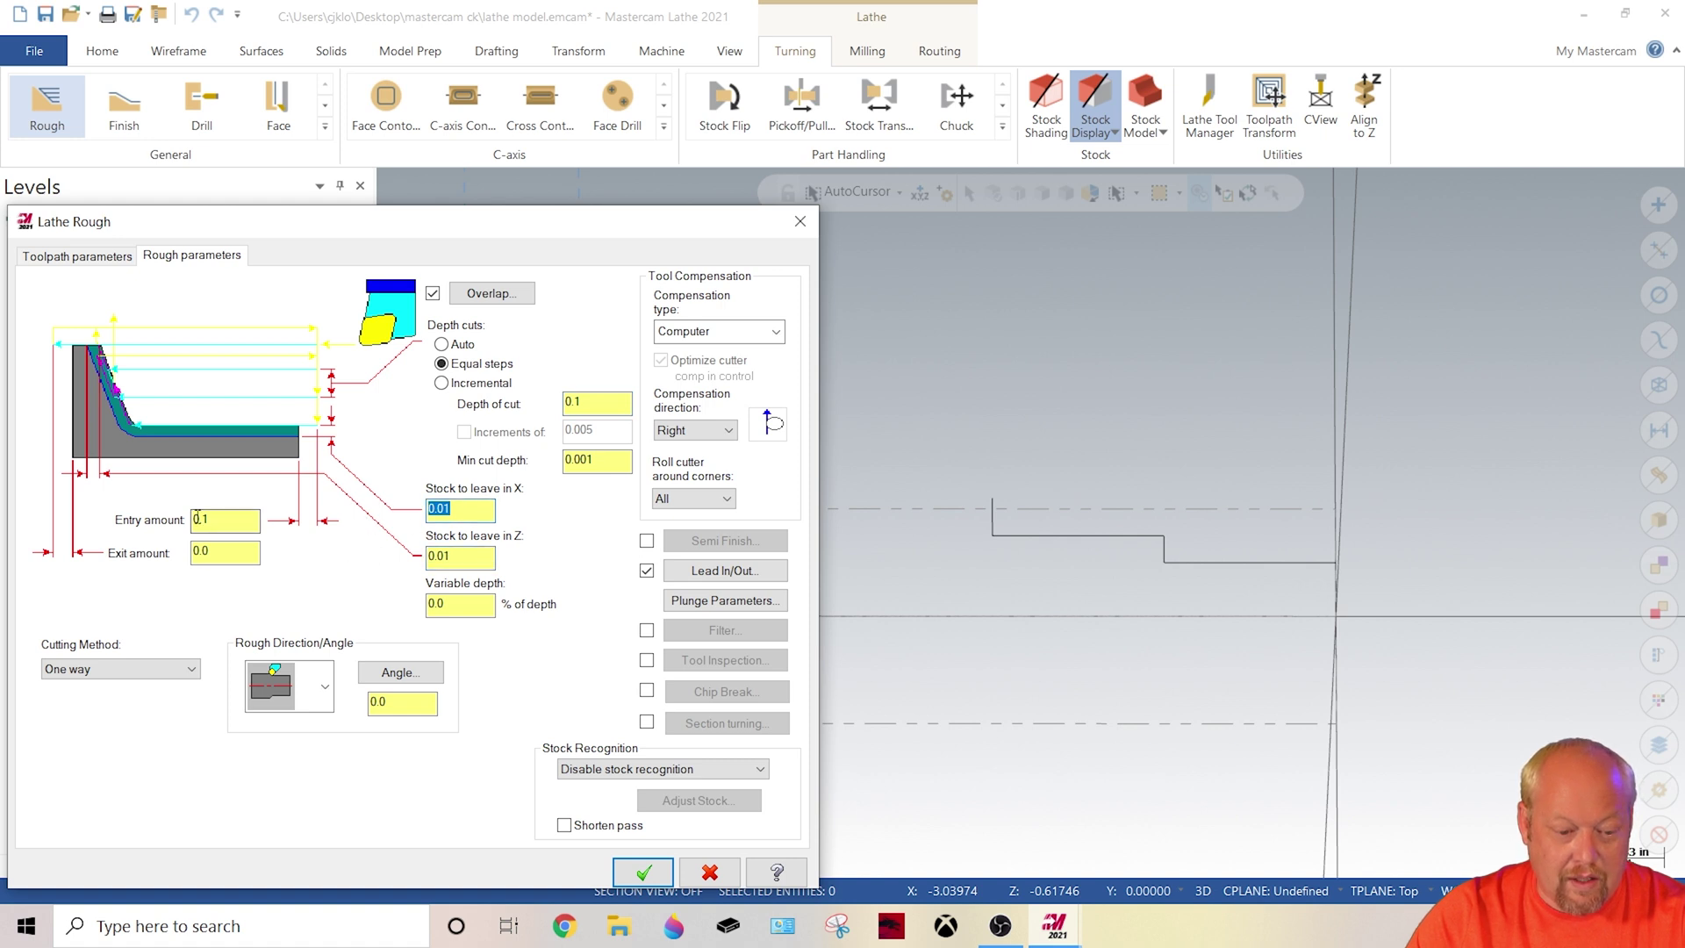
pyautogui.doubleClick(221, 522)
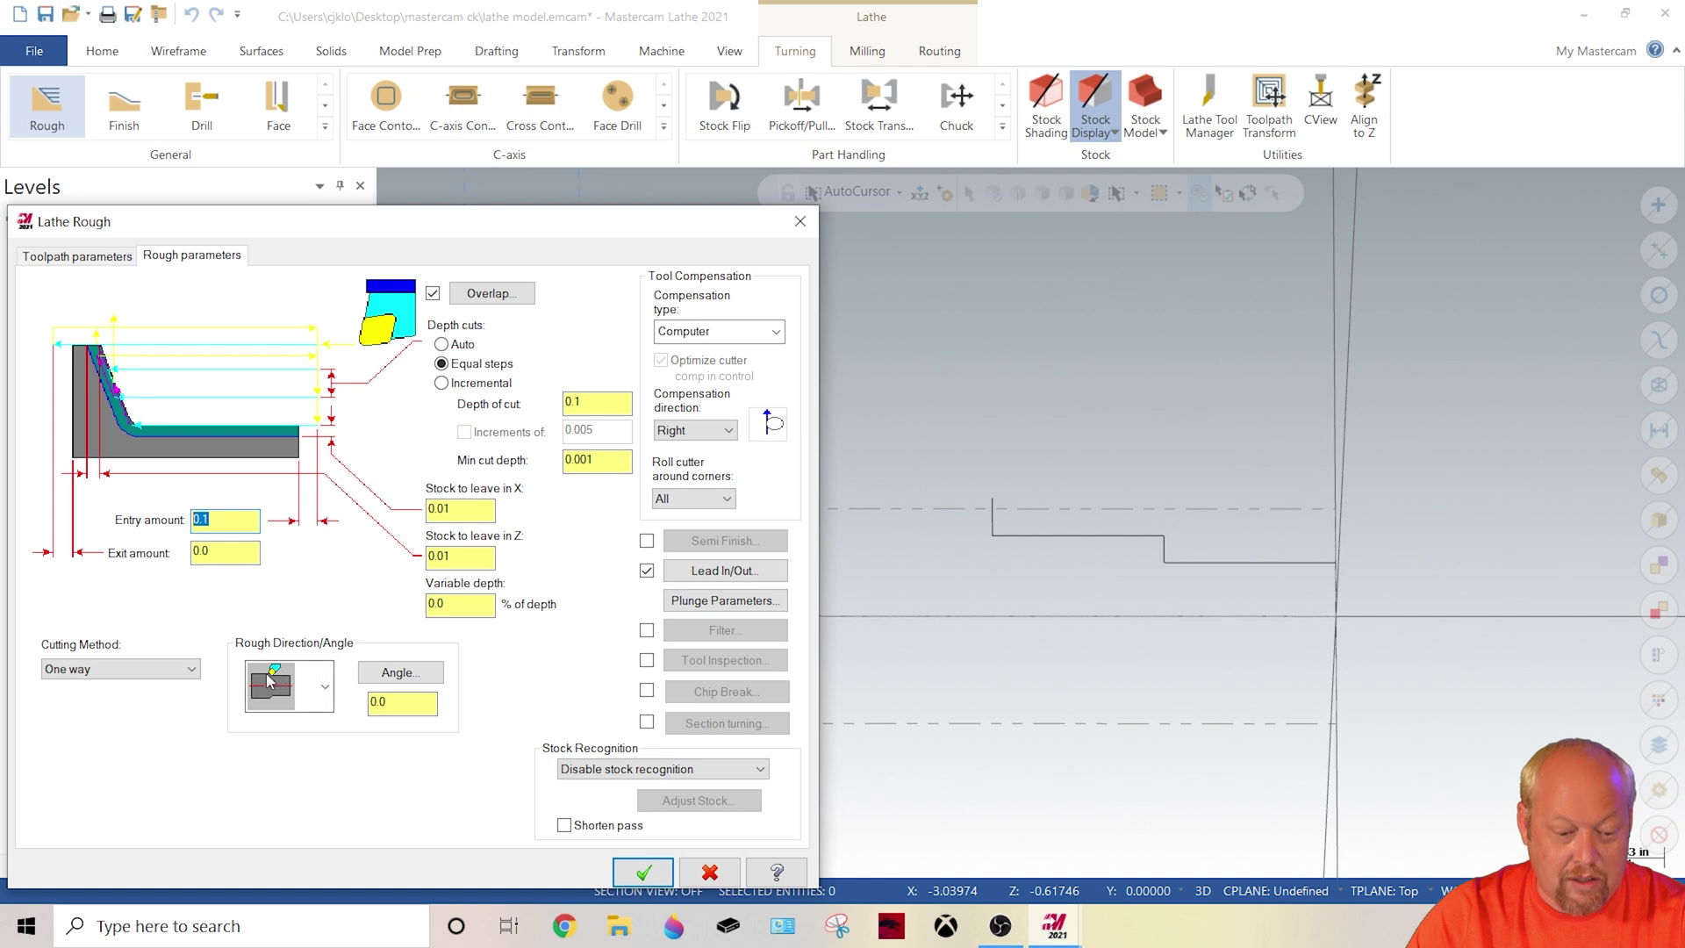
pyautogui.click(644, 871)
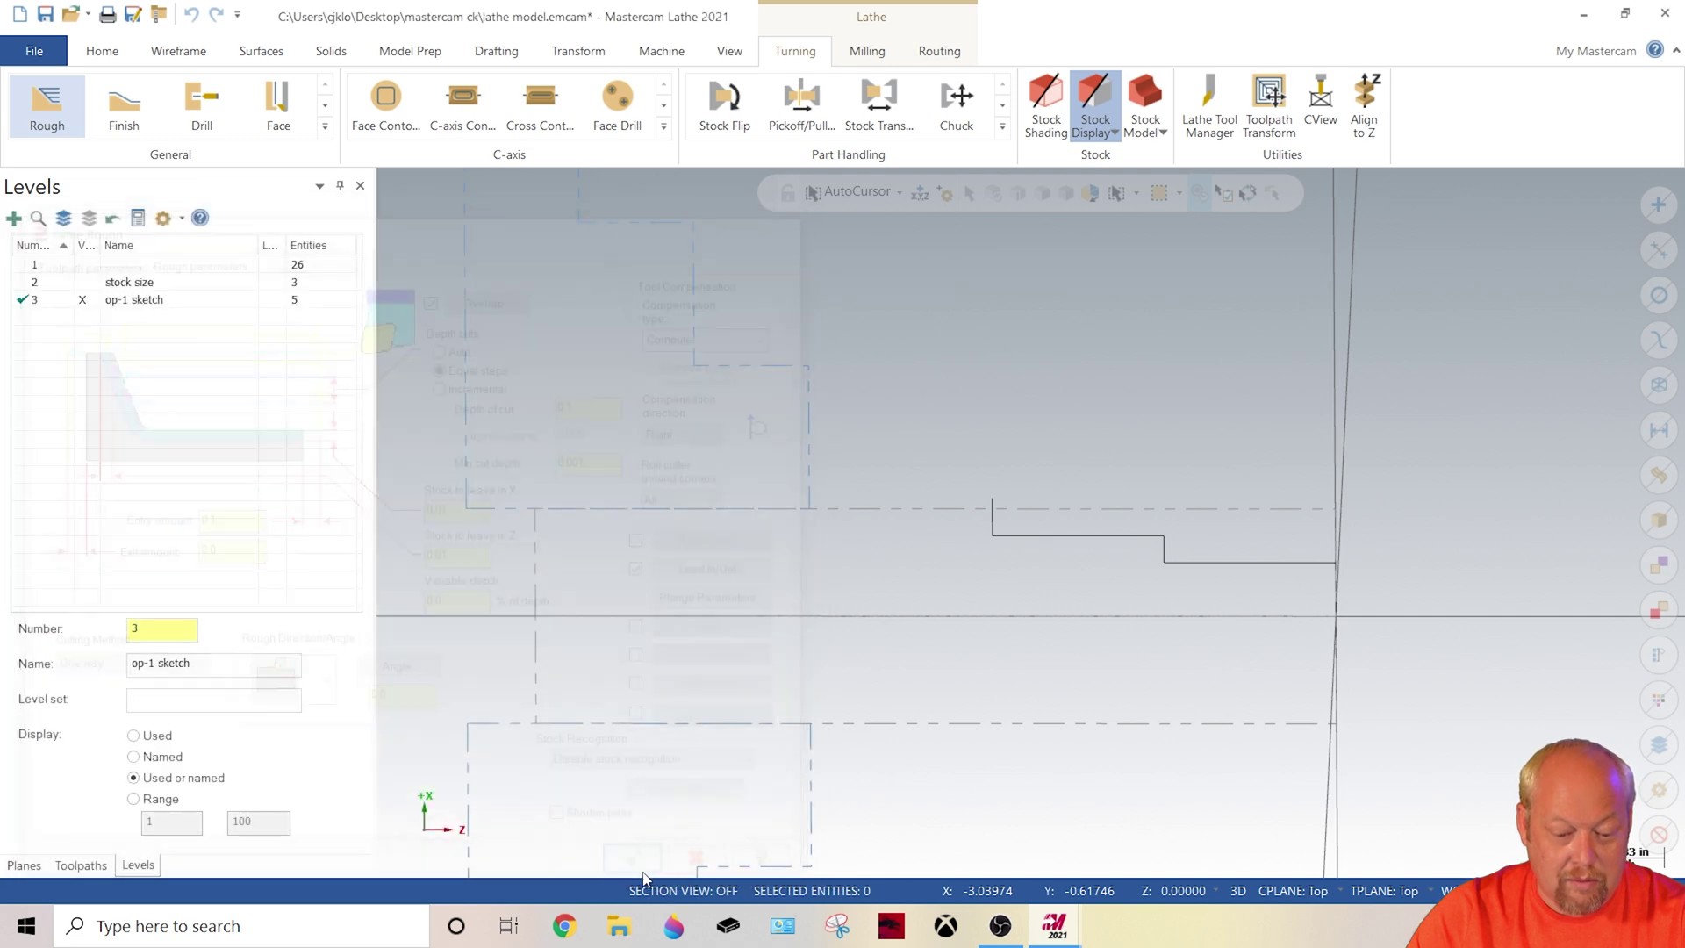
# Step: Show the toolpath operations list and start a lathe Finish toolpath that reuses the last chained profile
pyautogui.scroll(1, 1136, 579)
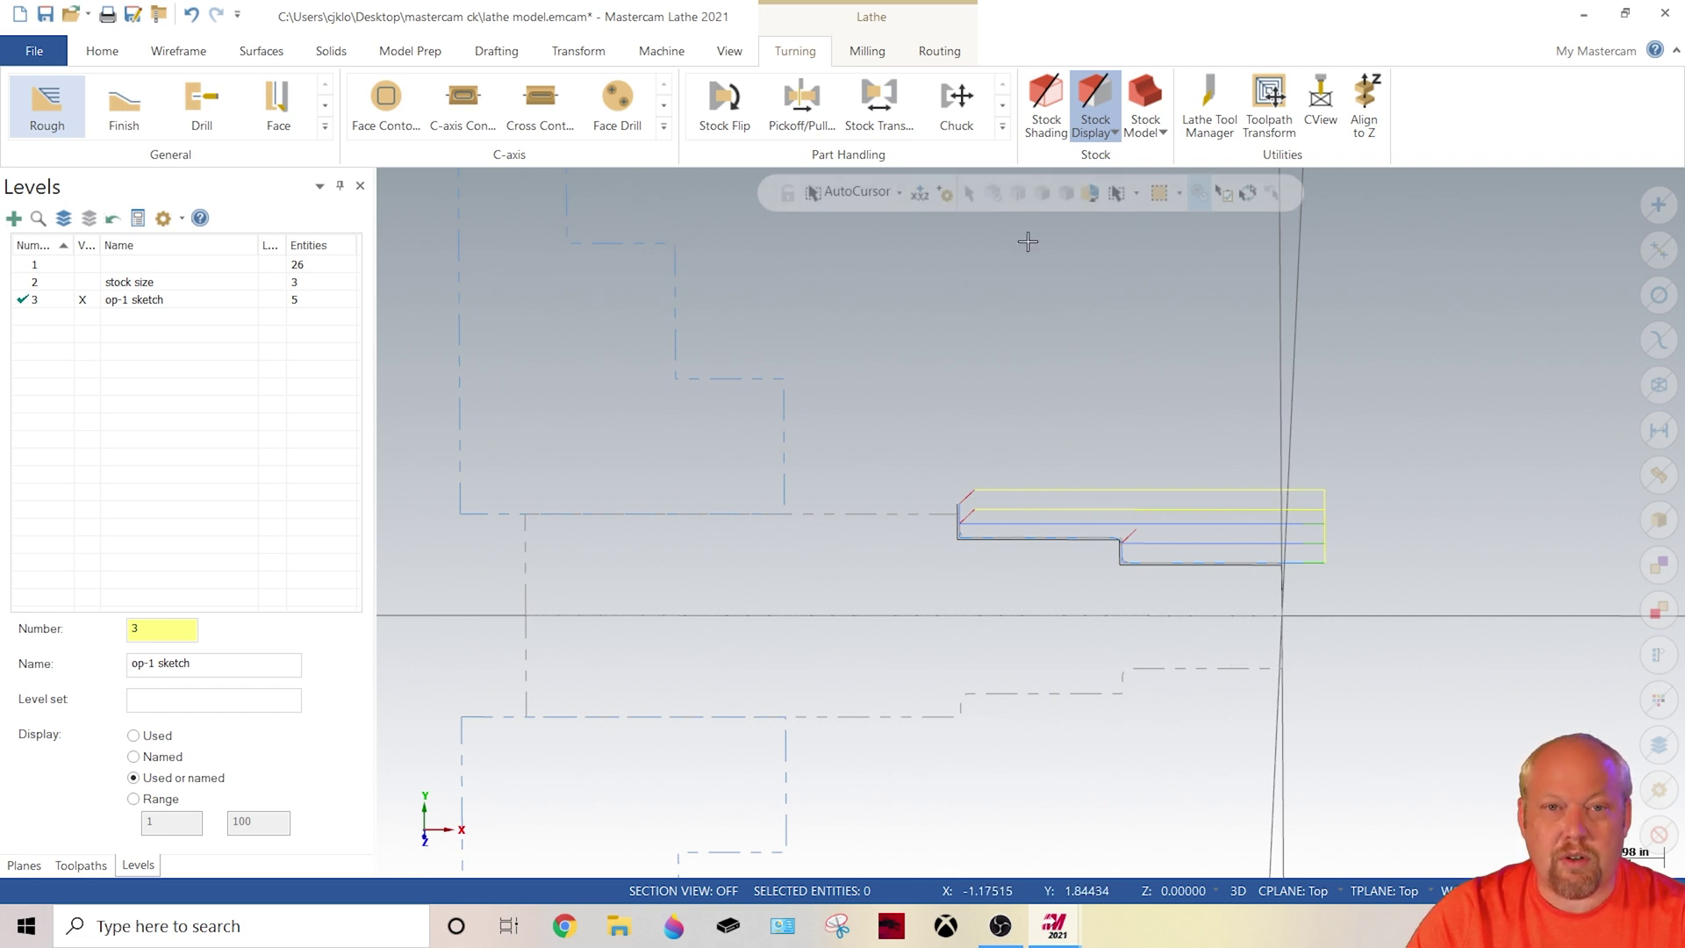
pyautogui.scroll(-3, 1077, 458)
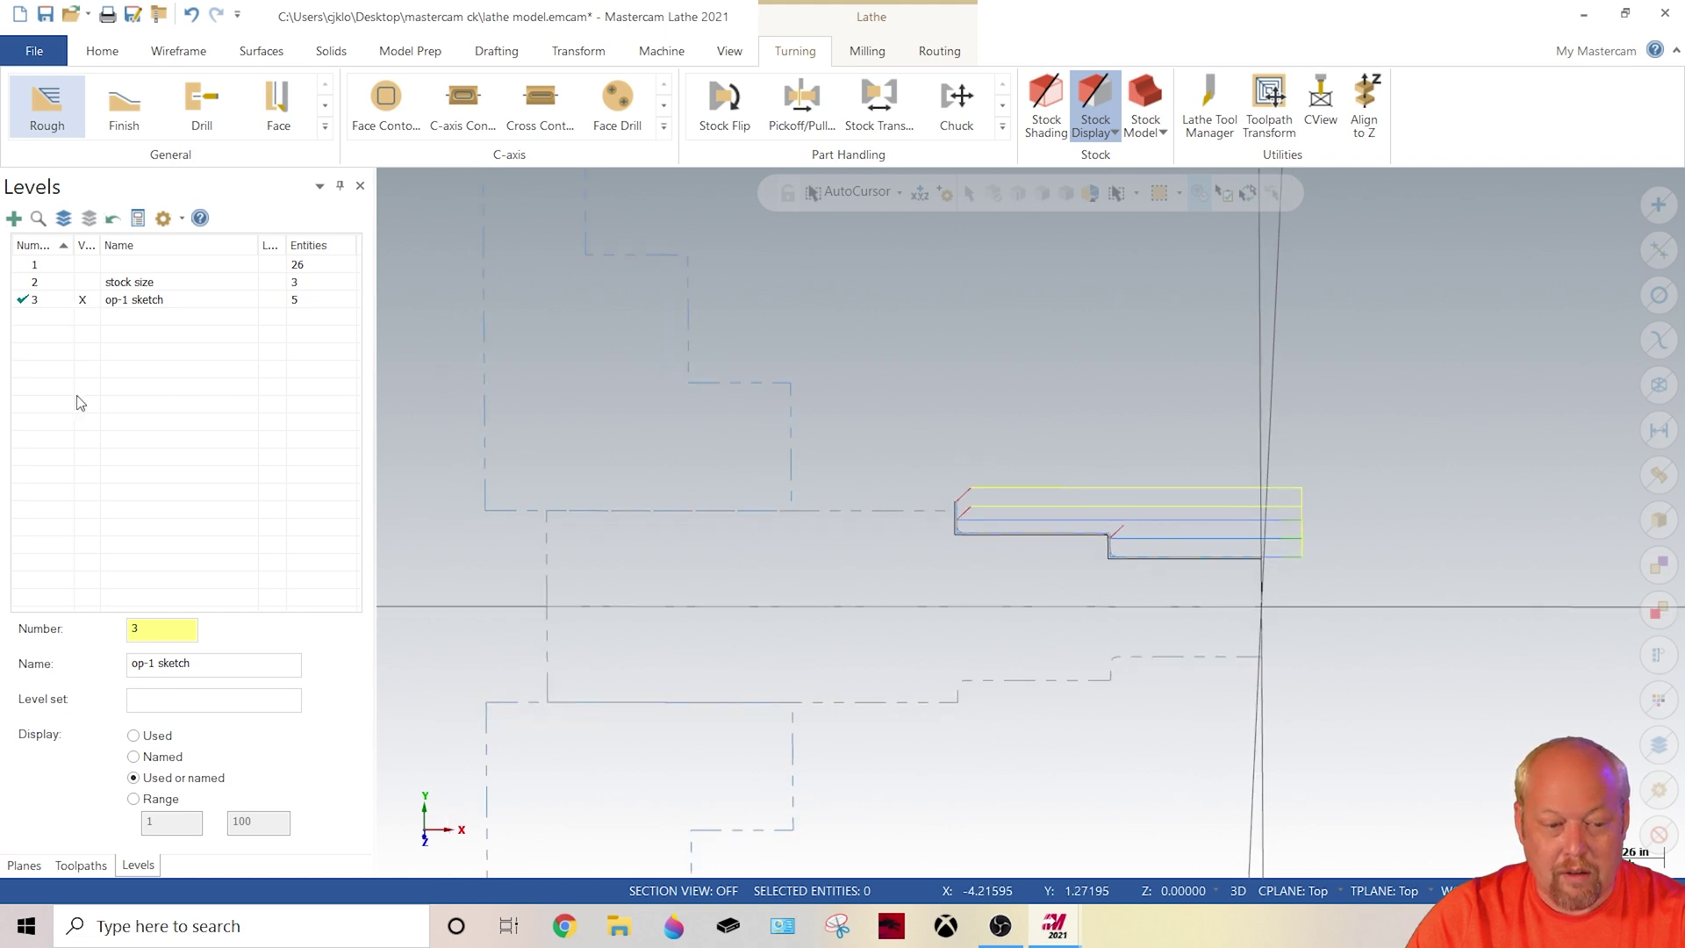
pyautogui.click(81, 865)
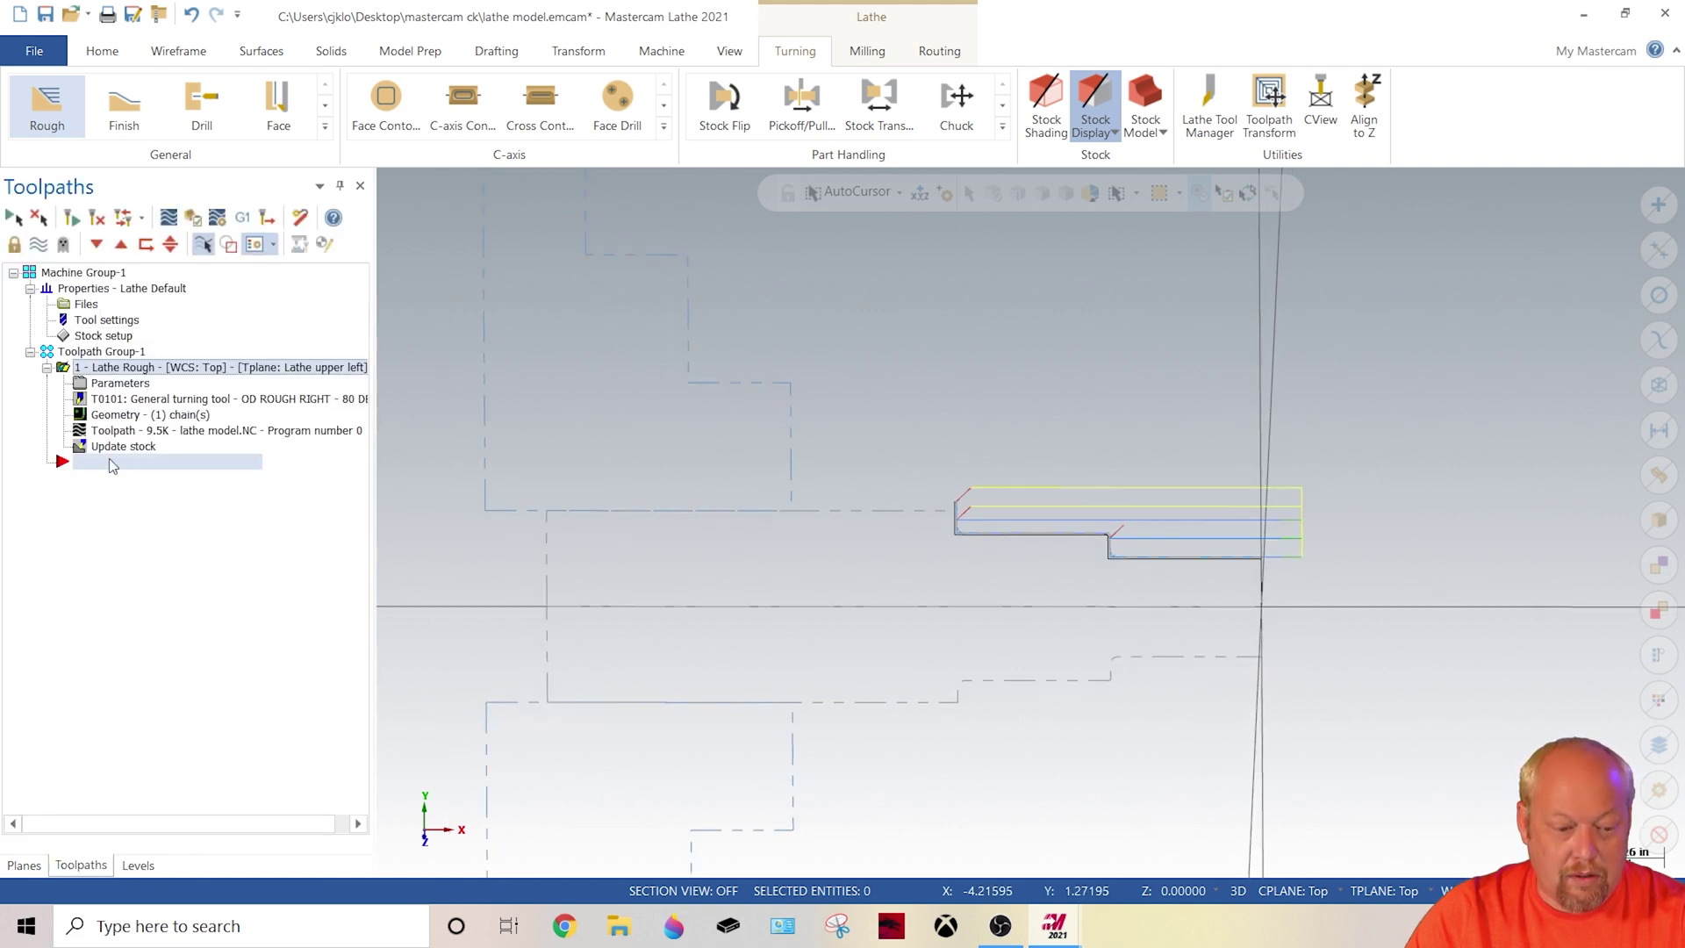
pyautogui.scroll(-1, 887, 518)
pyautogui.scroll(-1, 1151, 519)
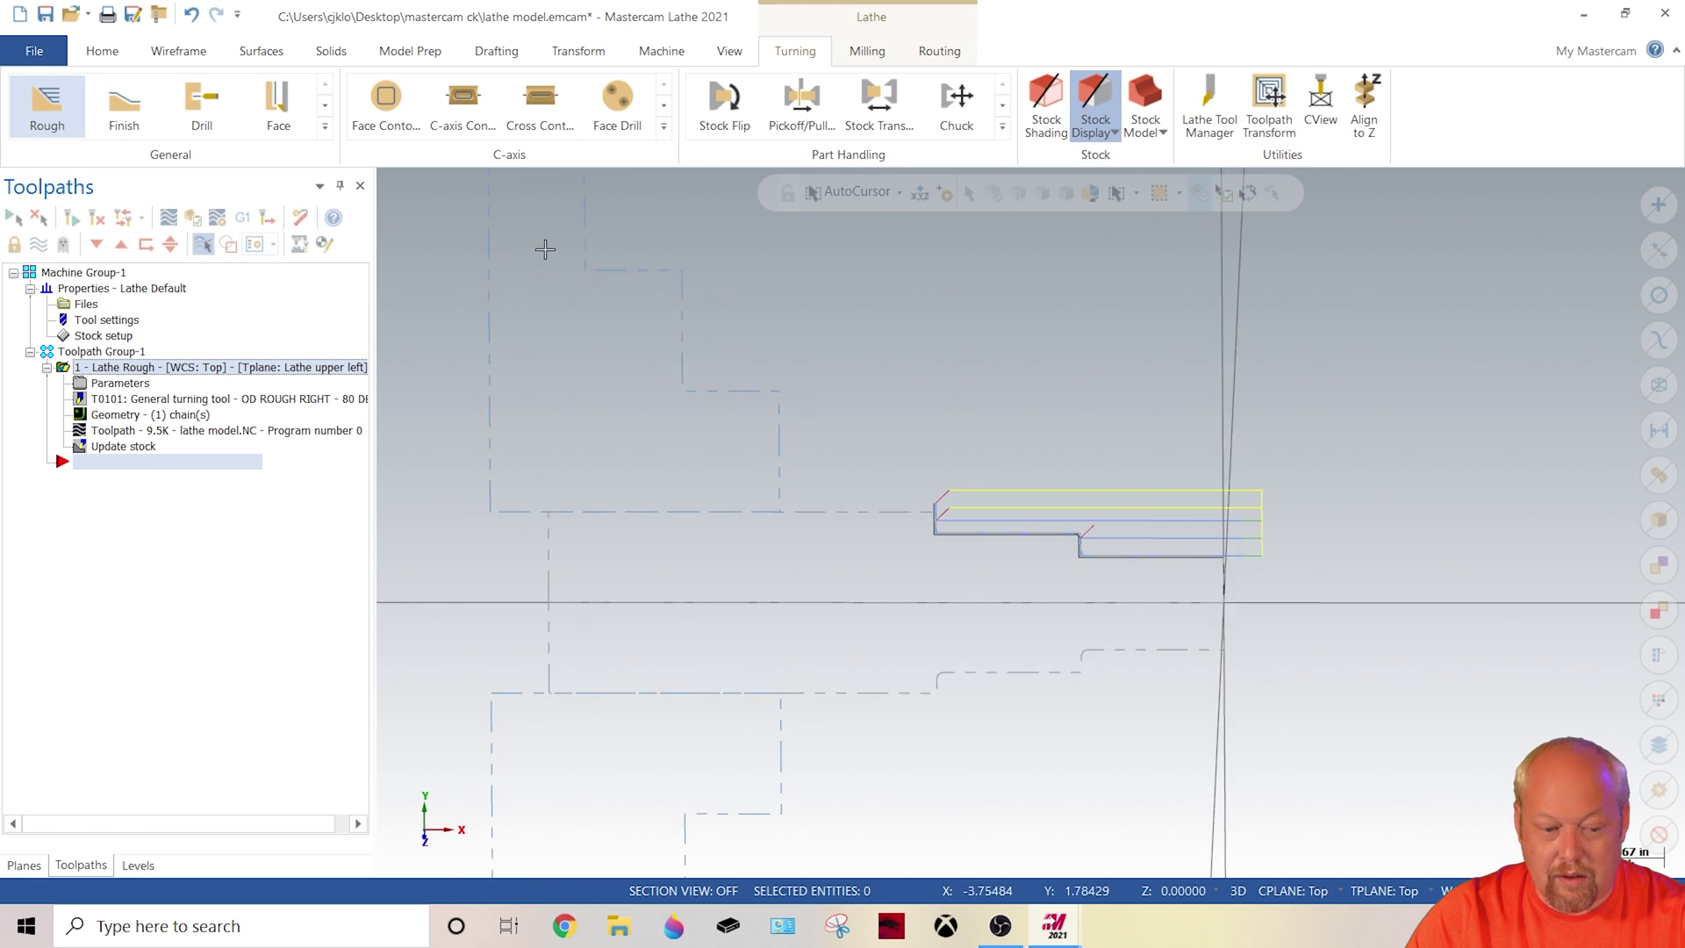
pyautogui.click(122, 104)
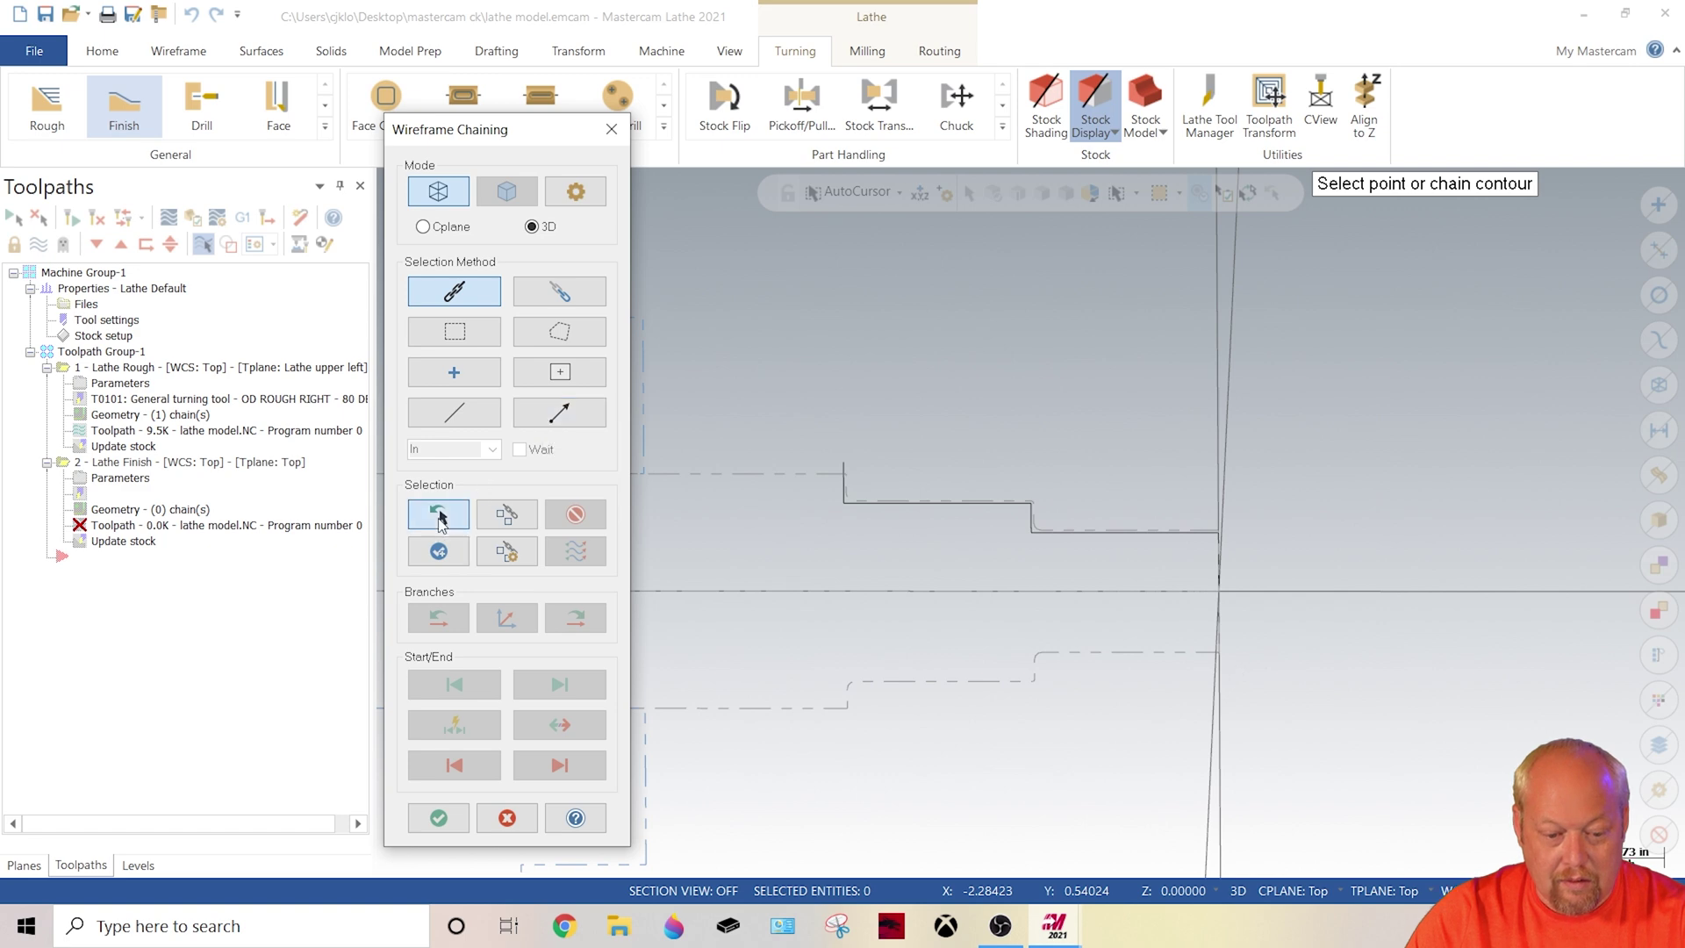
pyautogui.click(438, 514)
pyautogui.click(439, 817)
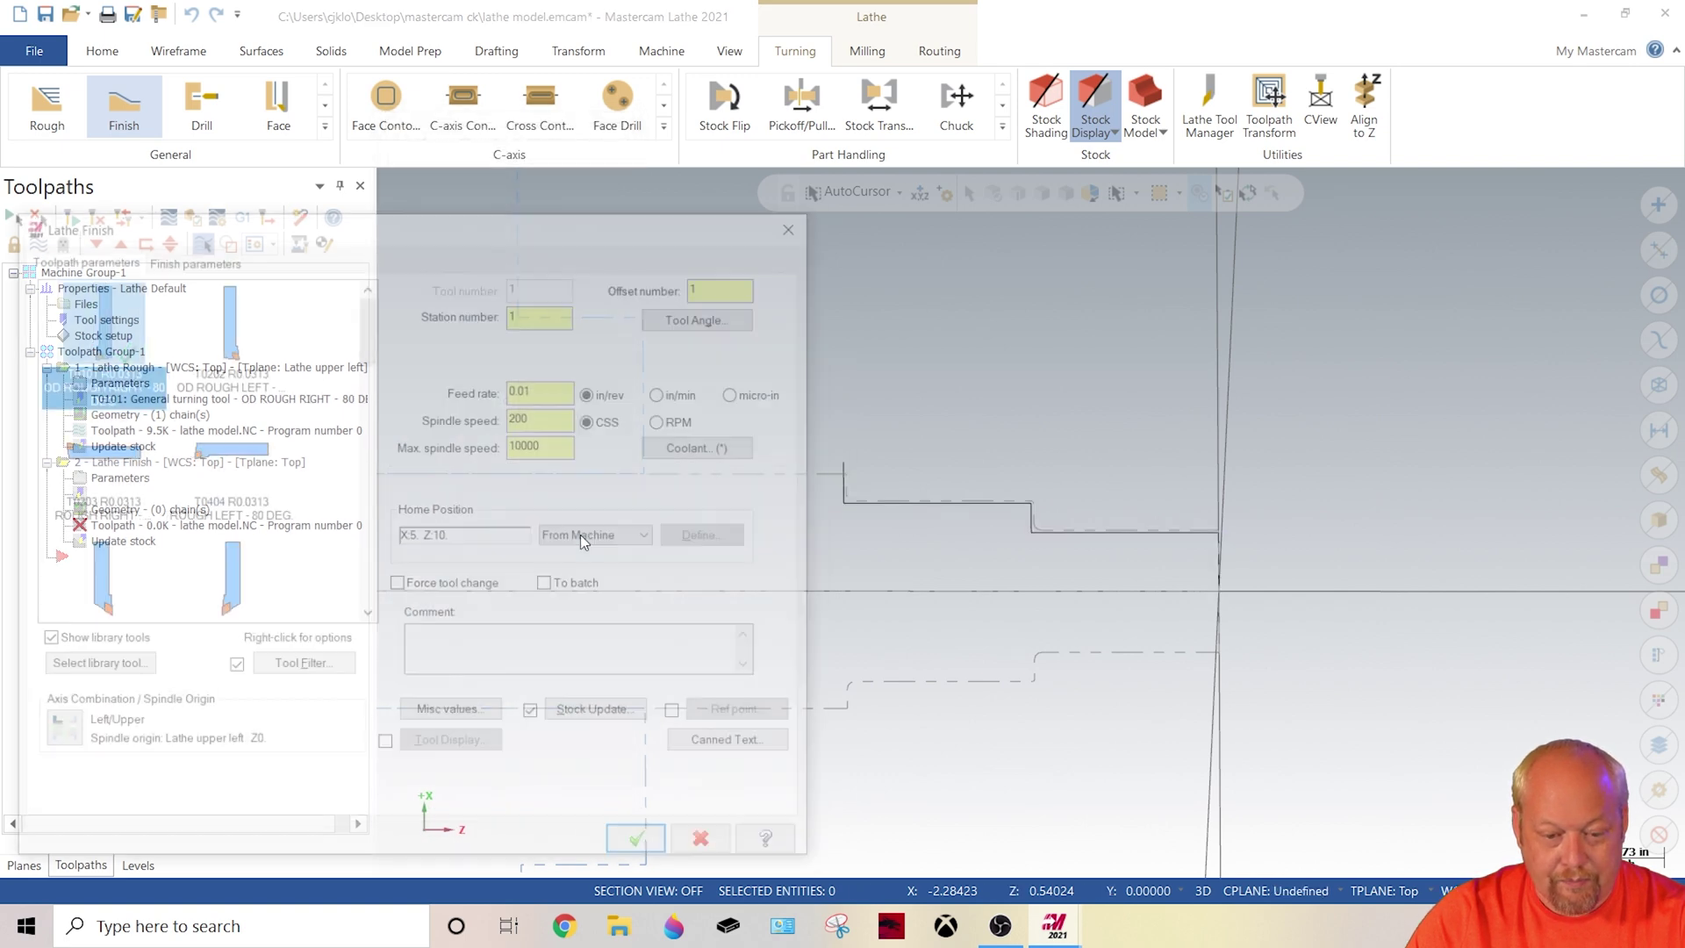
# Step: Pick the OD 55 deg Right tool (T1212) for the finish toolpath and accept its definition
pyautogui.scroll(3, 231, 412)
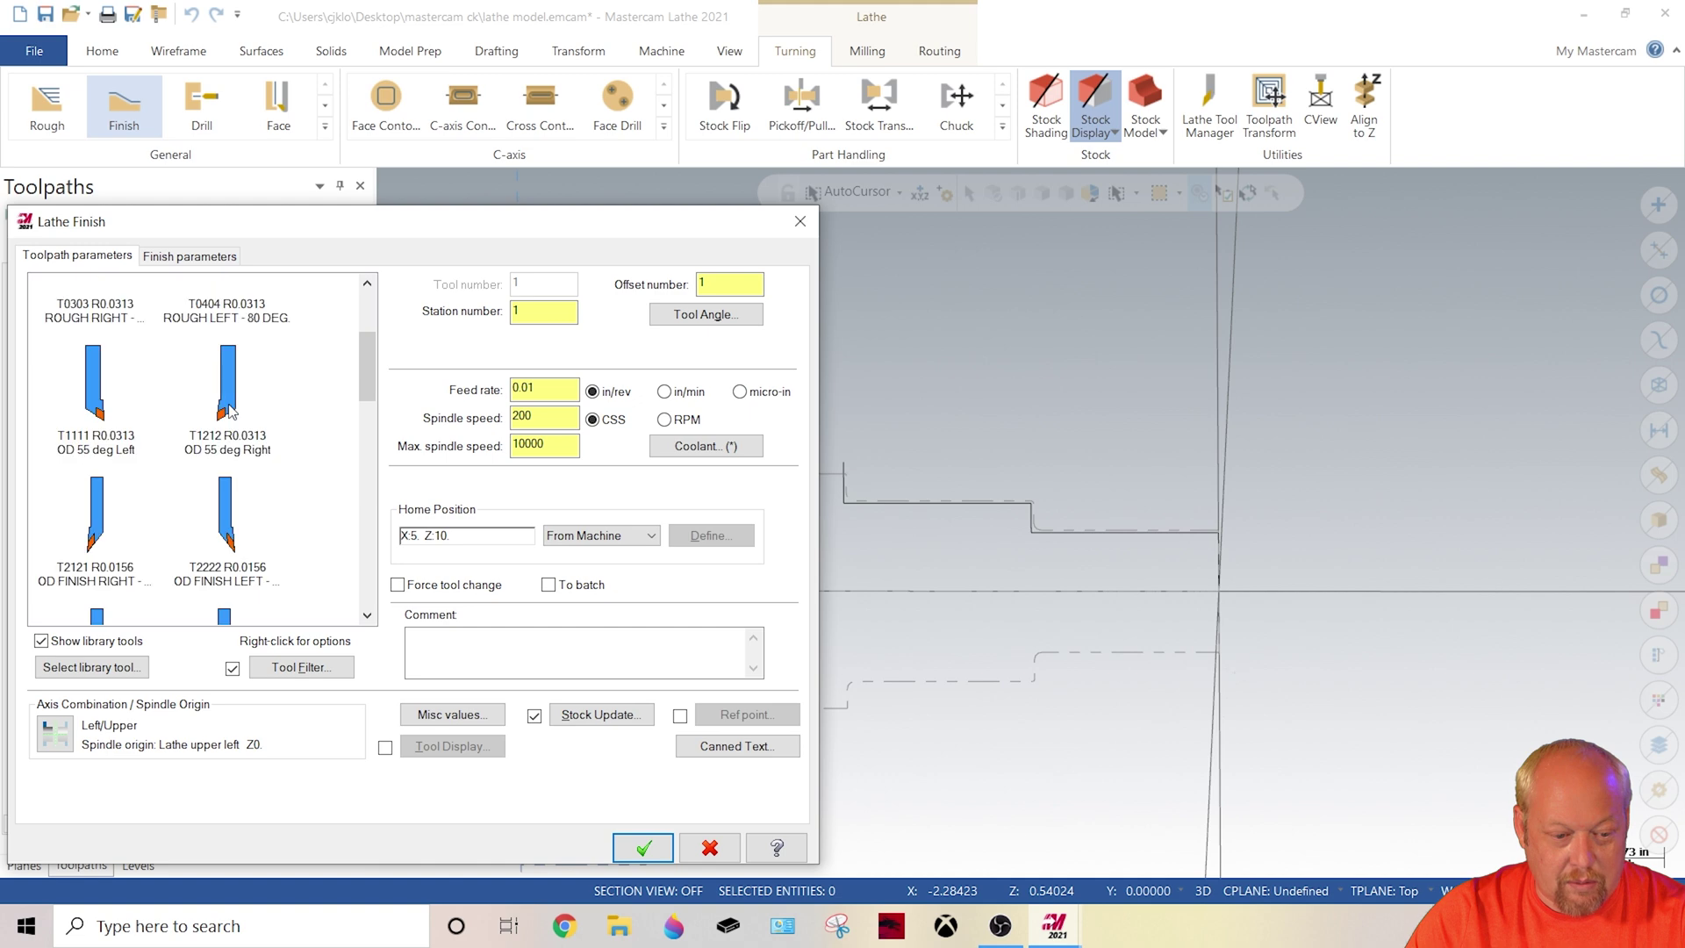
pyautogui.doubleClick(233, 407)
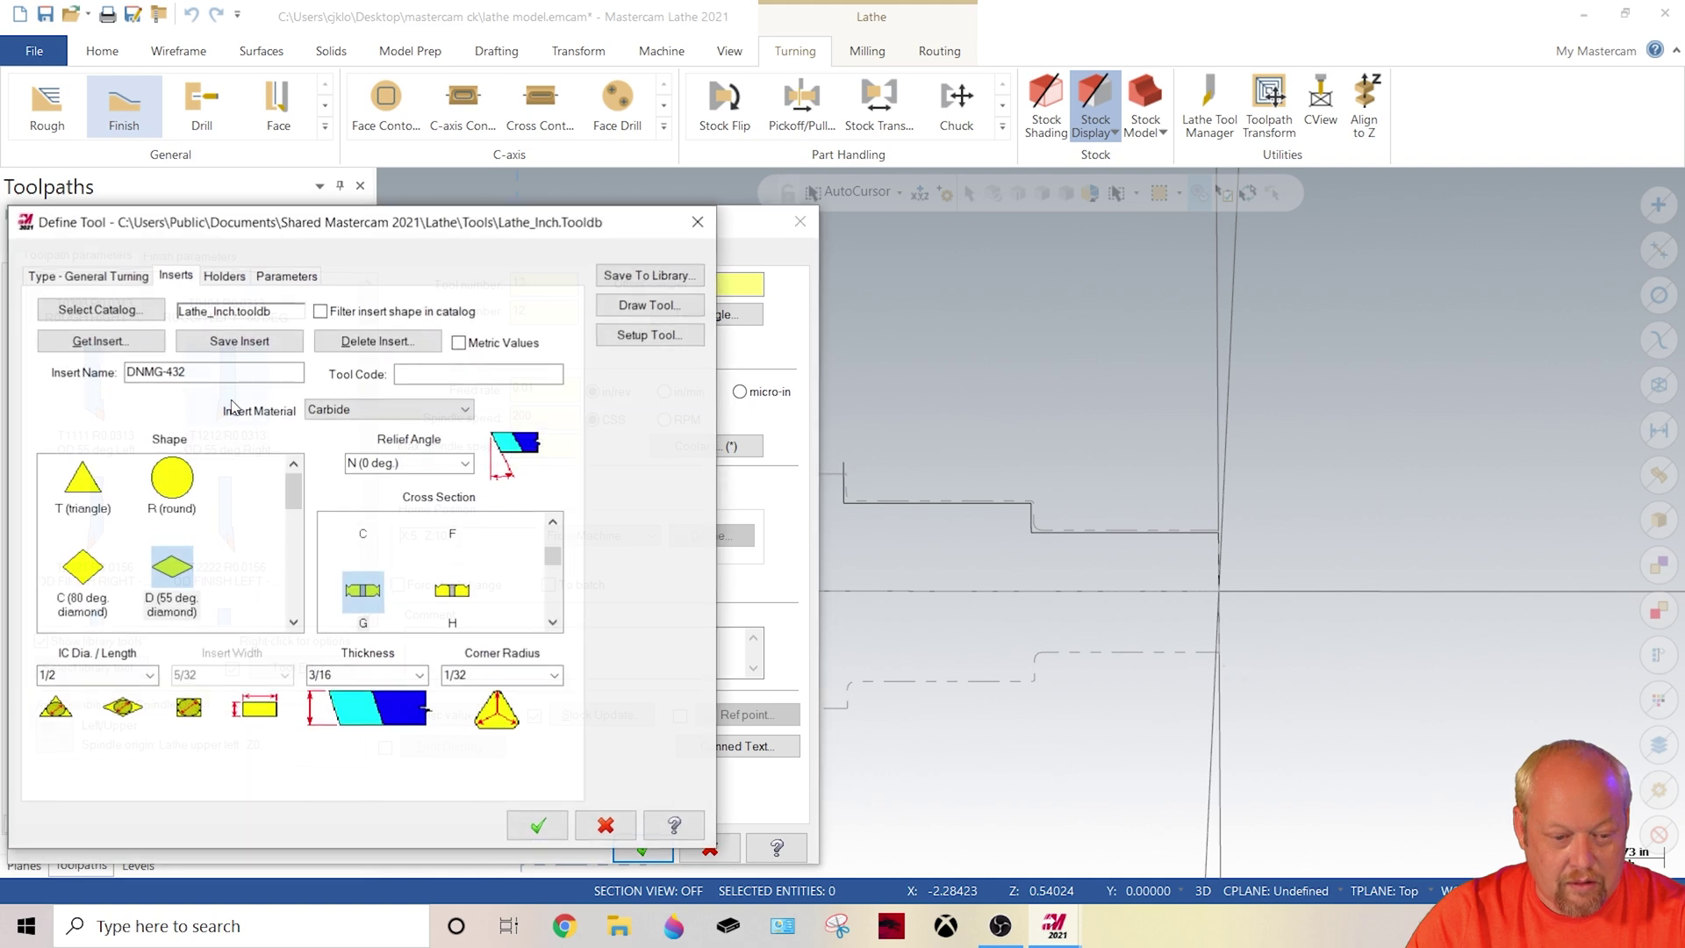
pyautogui.click(537, 826)
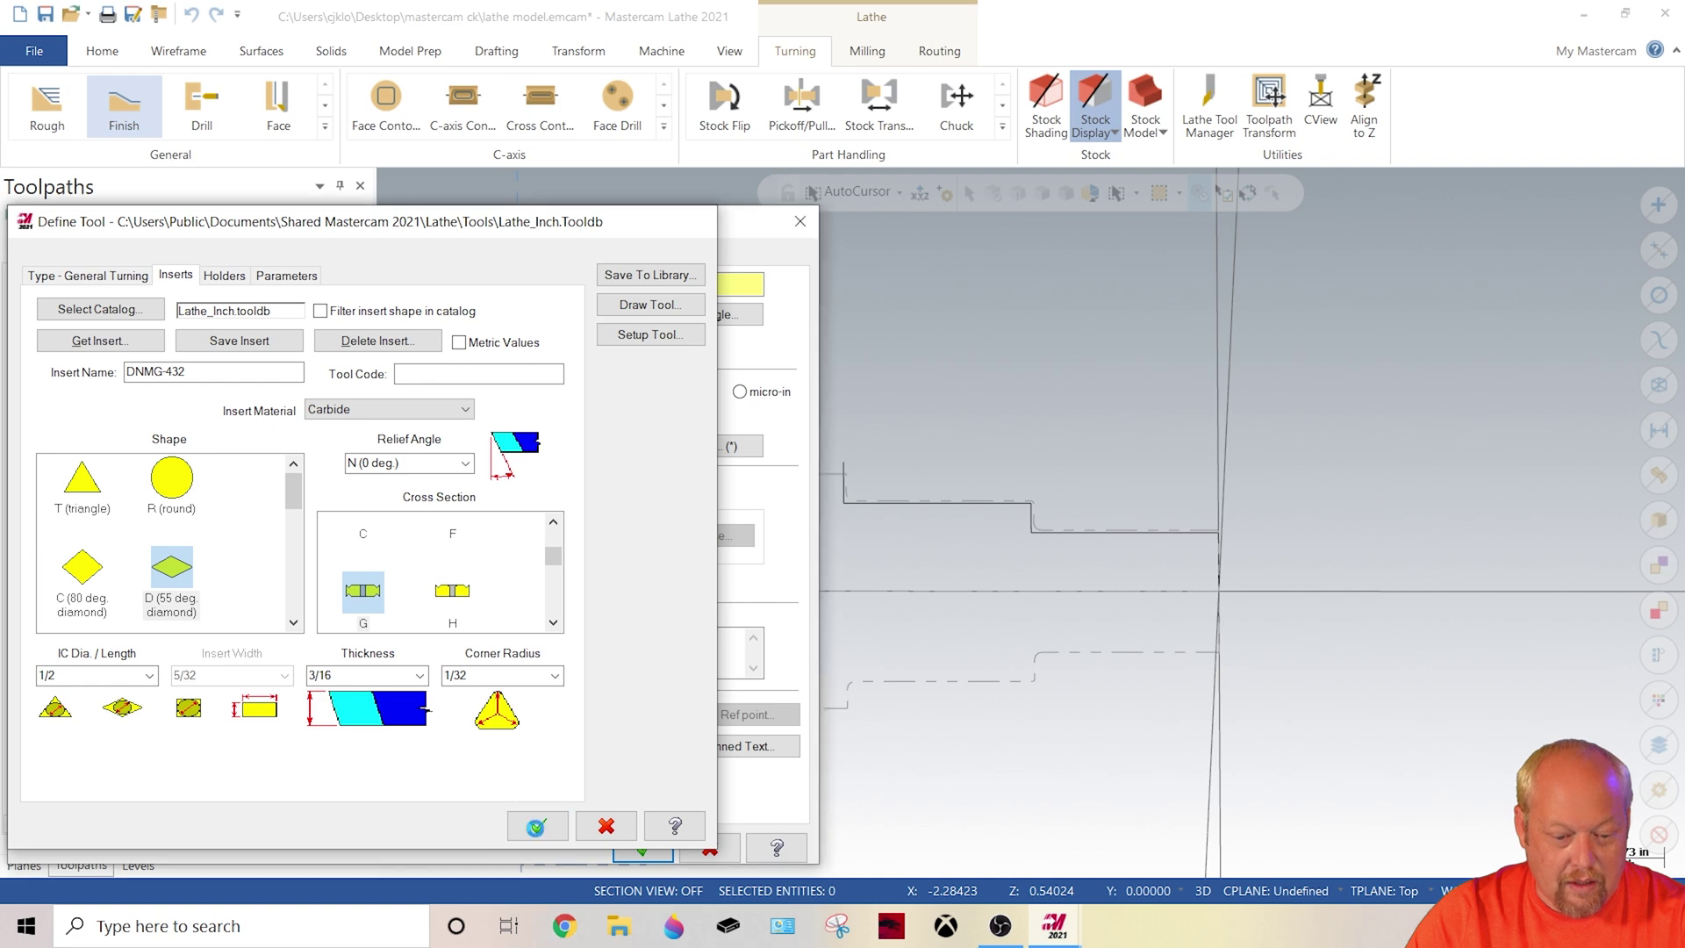
# Step: Set the finish stepover to 0.005 with 2 finish passes and generate the finish toolpath
pyautogui.click(208, 256)
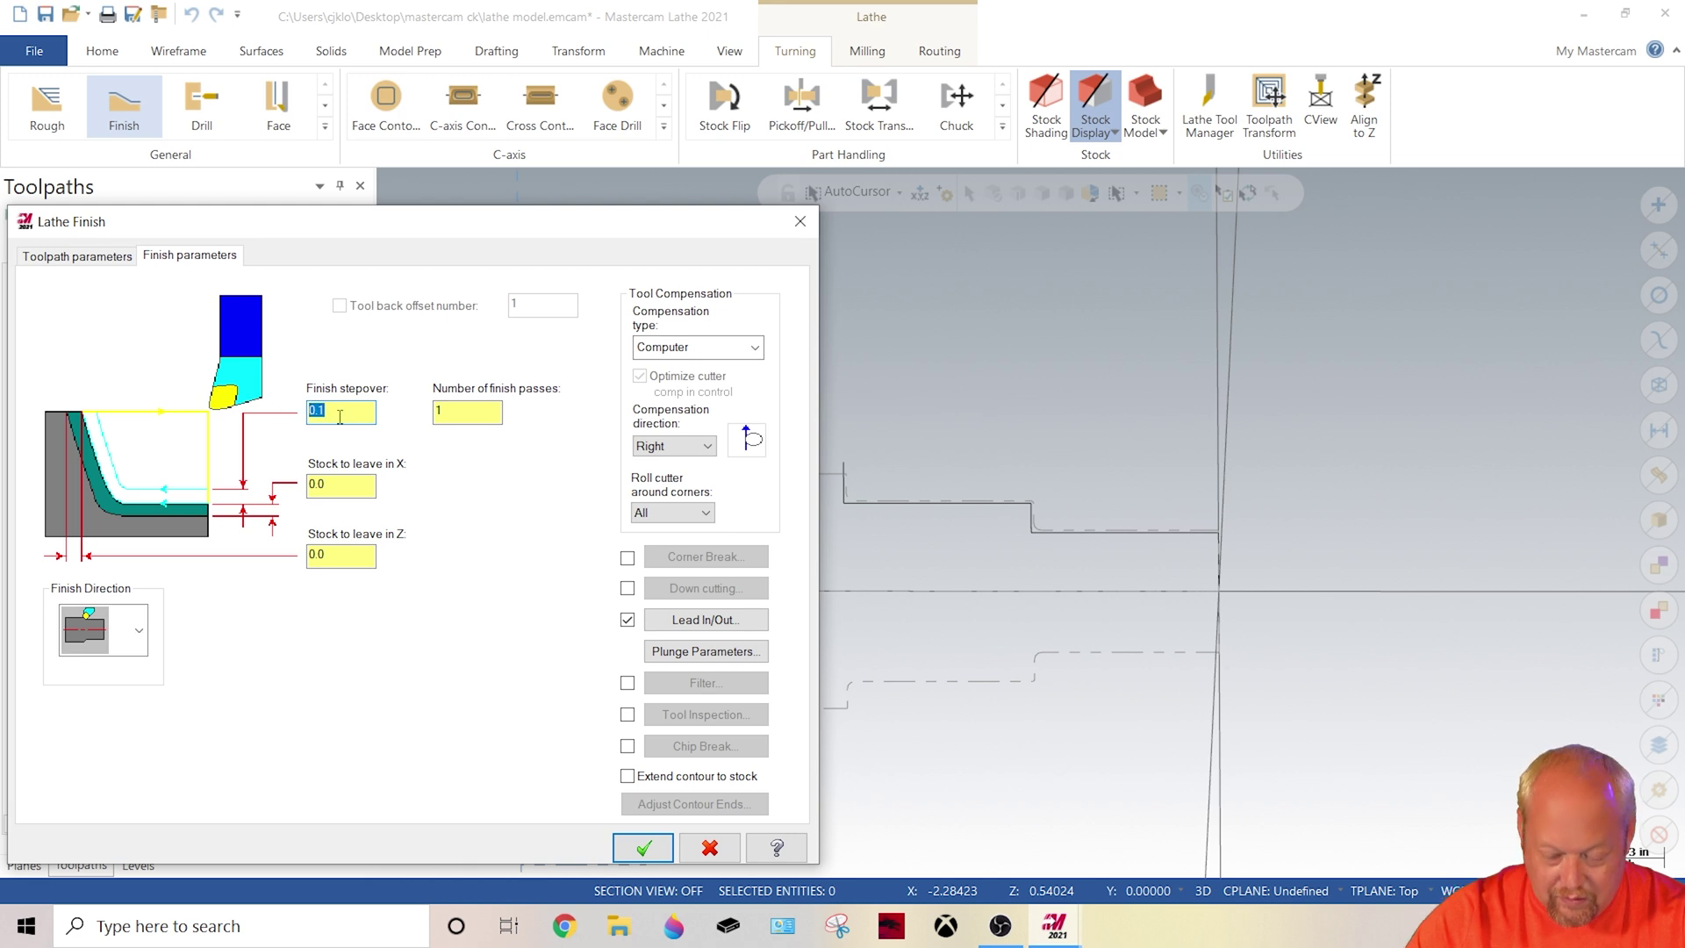
pyautogui.write('.005')
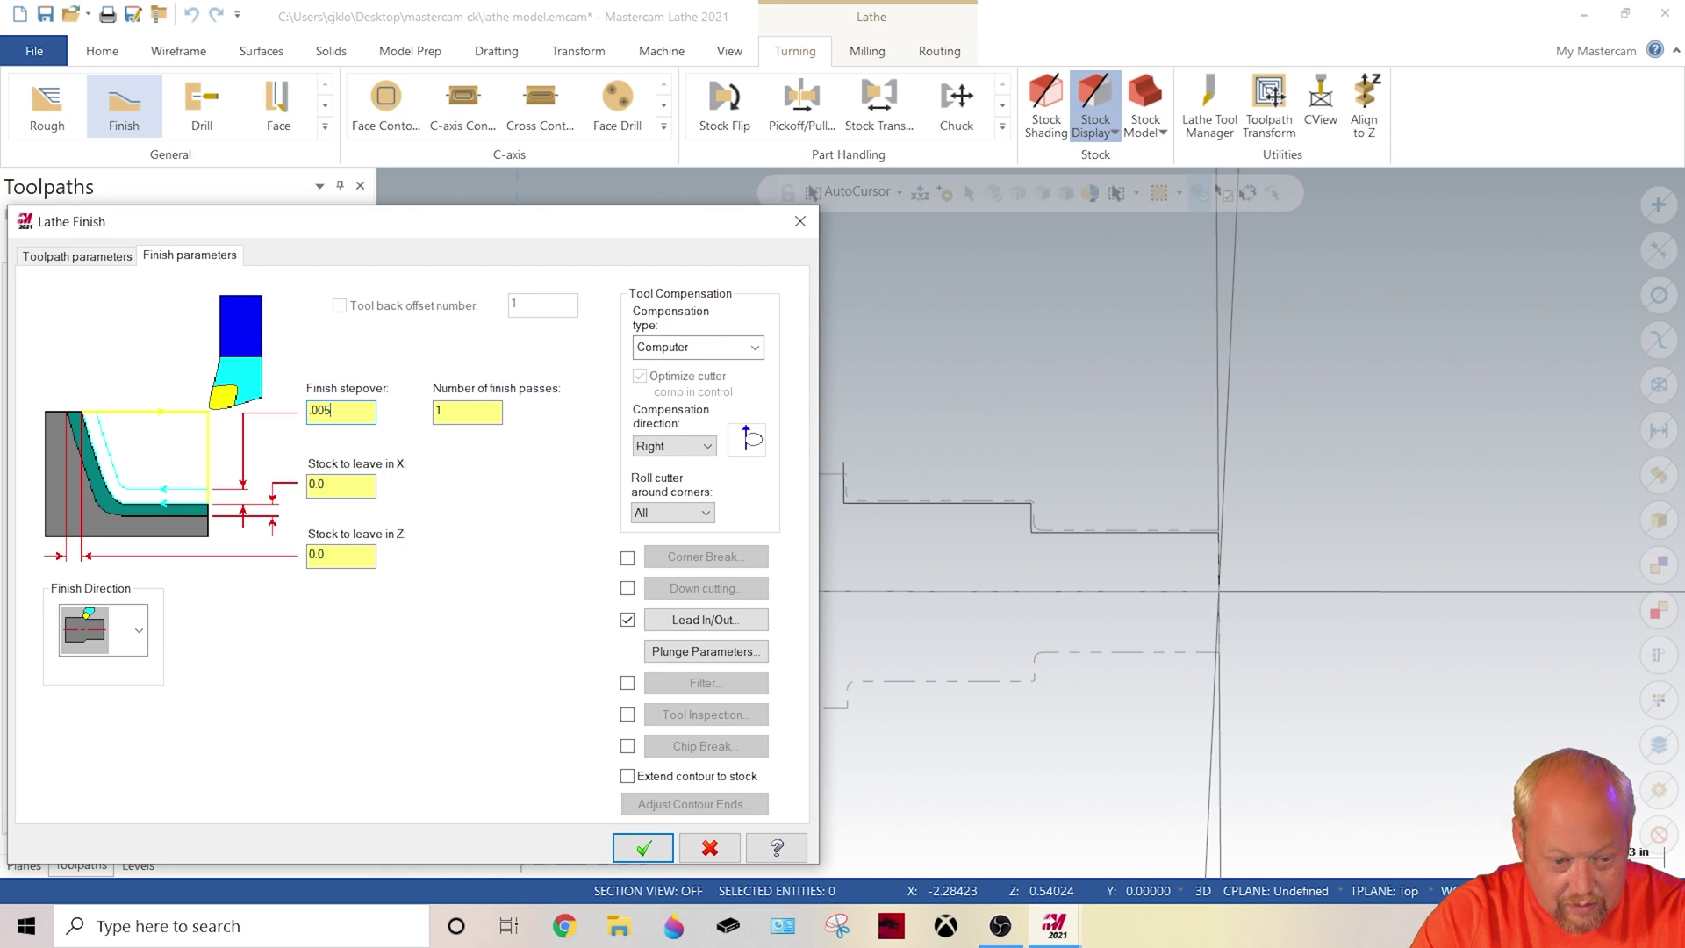
pyautogui.click(434, 415)
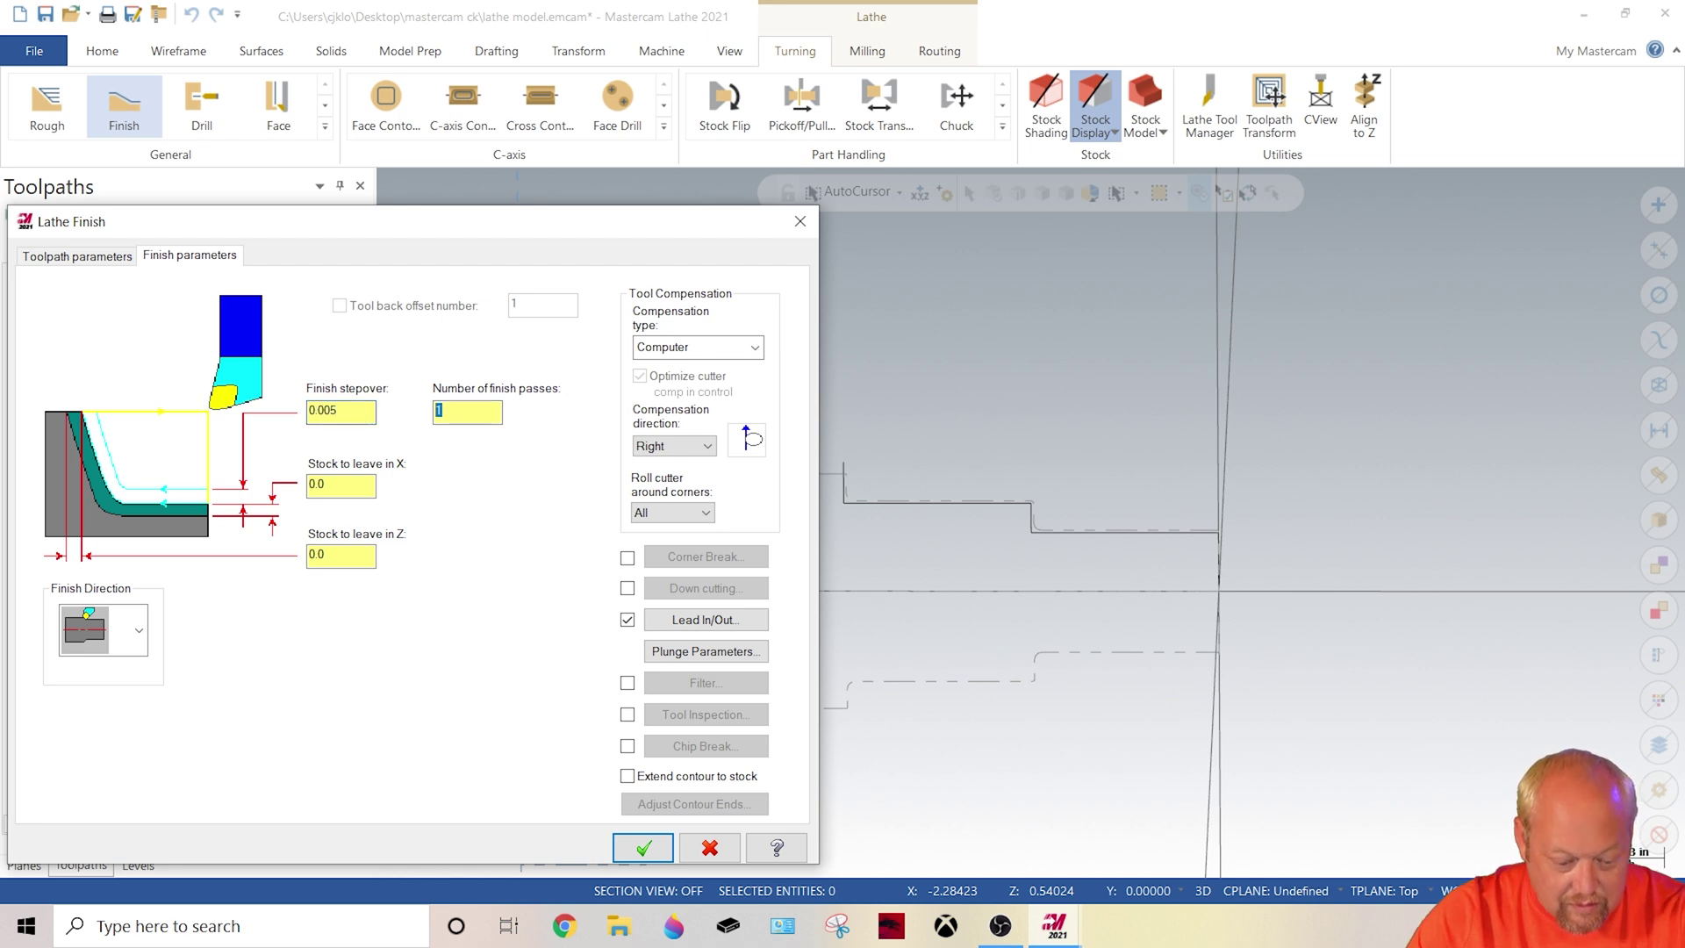
pyautogui.write('2')
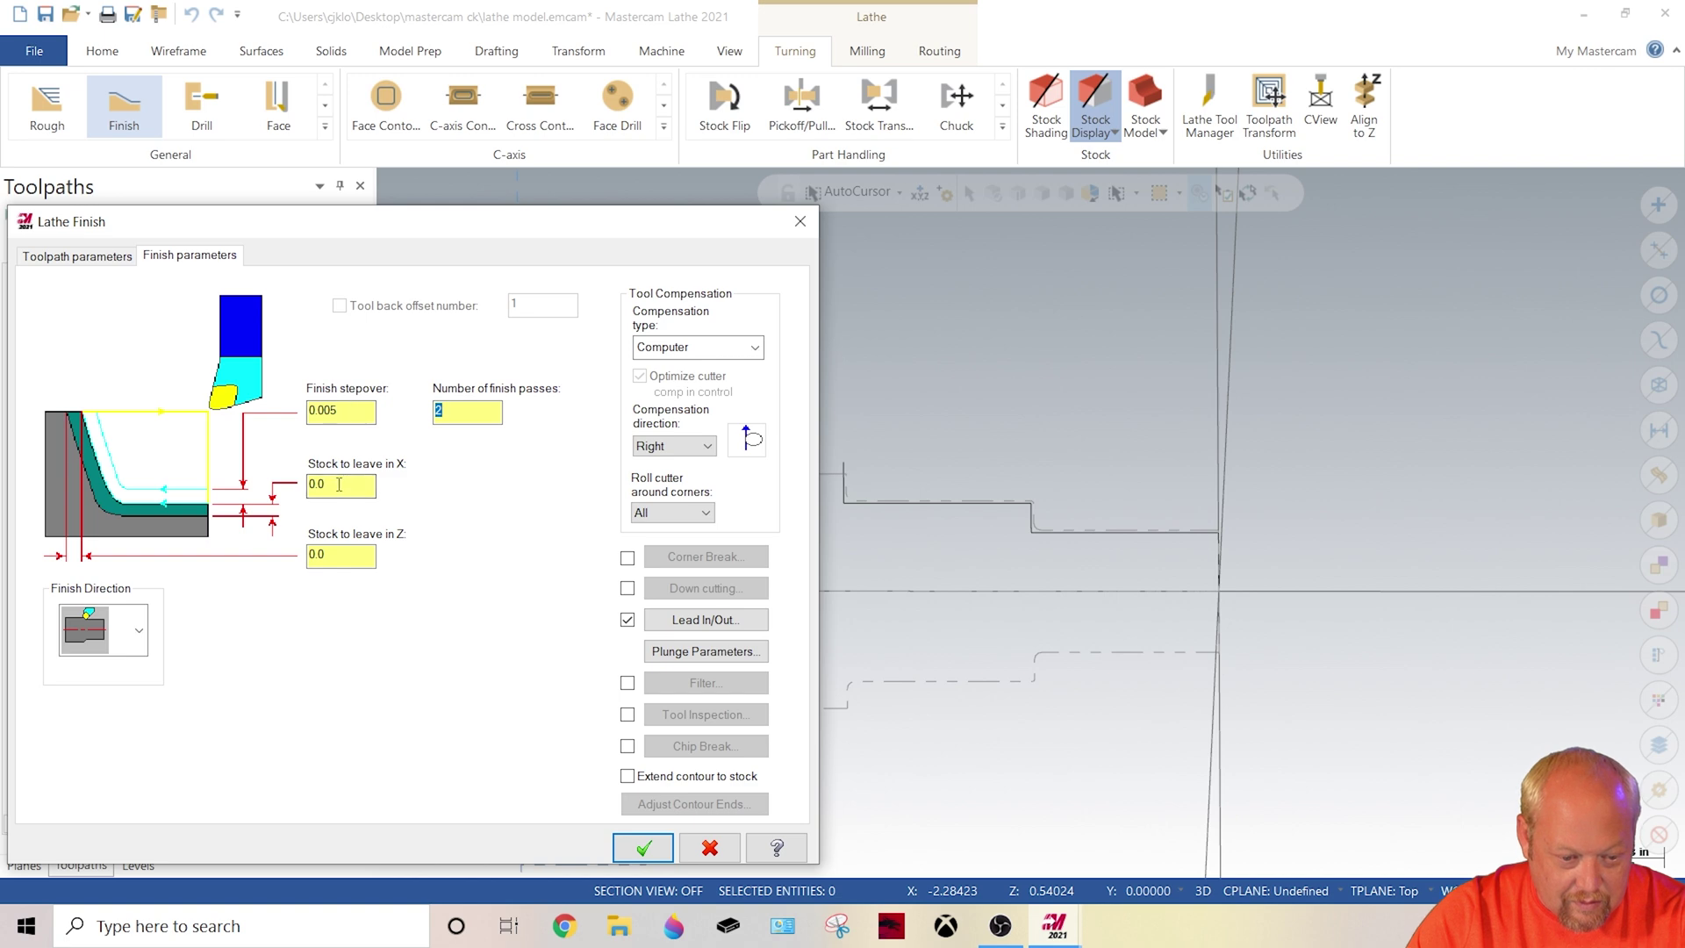
pyautogui.click(644, 848)
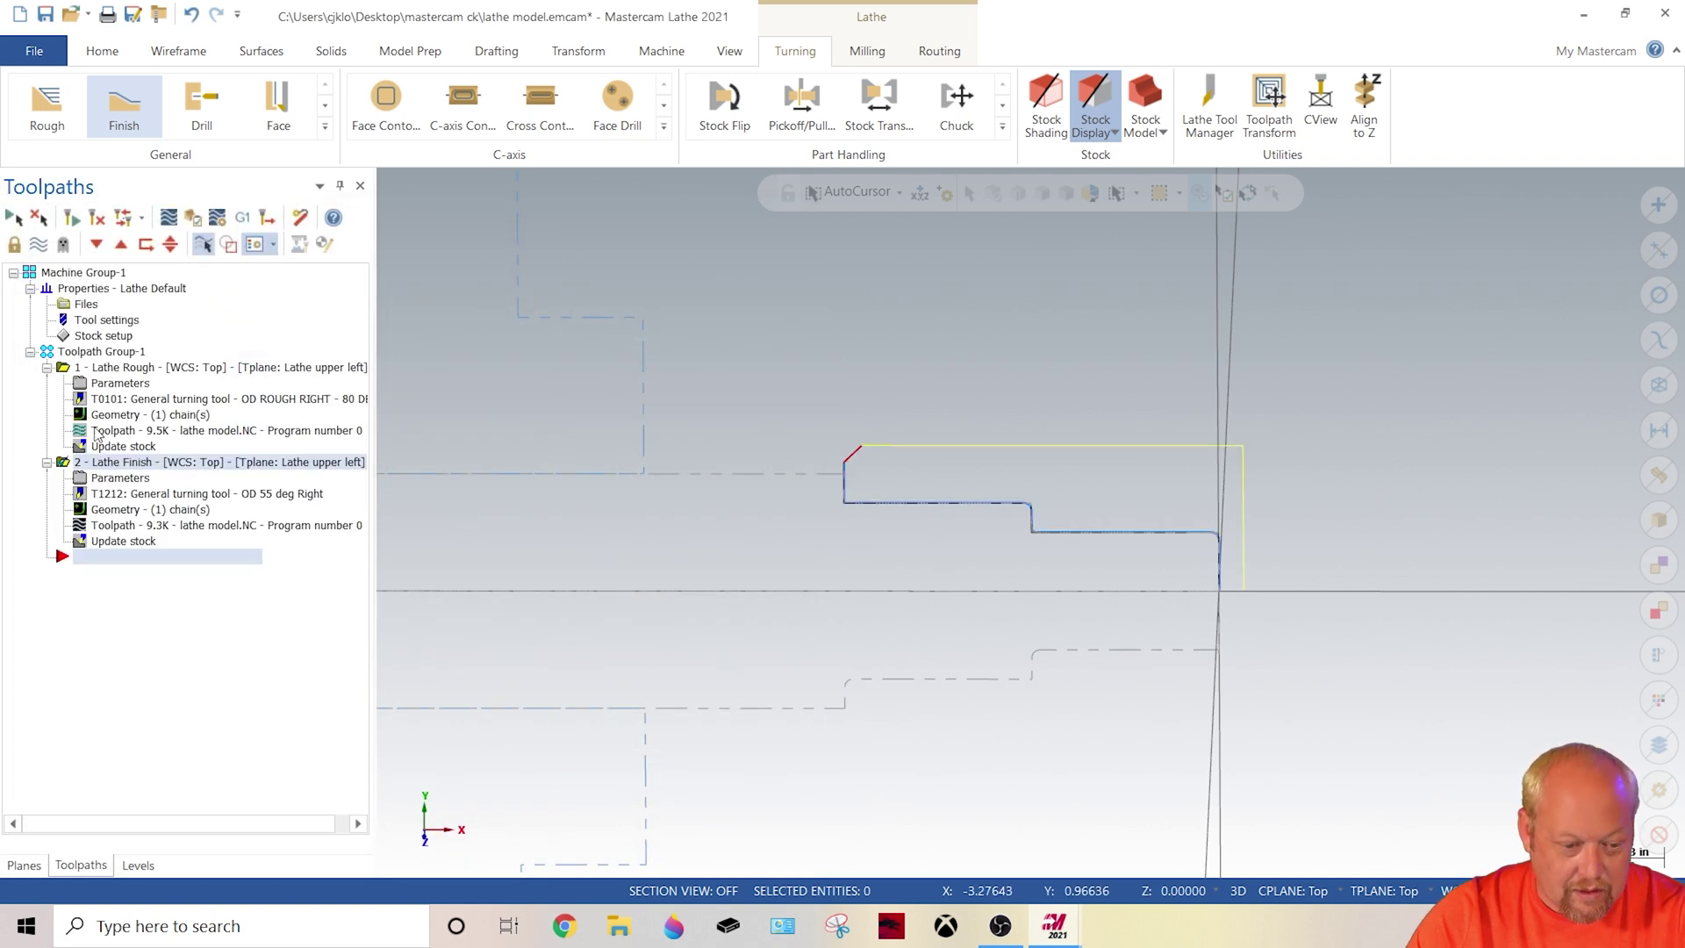
# Step: Set the finish toolpath's tool, offset and station numbers to 2, keeping flood coolant on
pyautogui.click(119, 480)
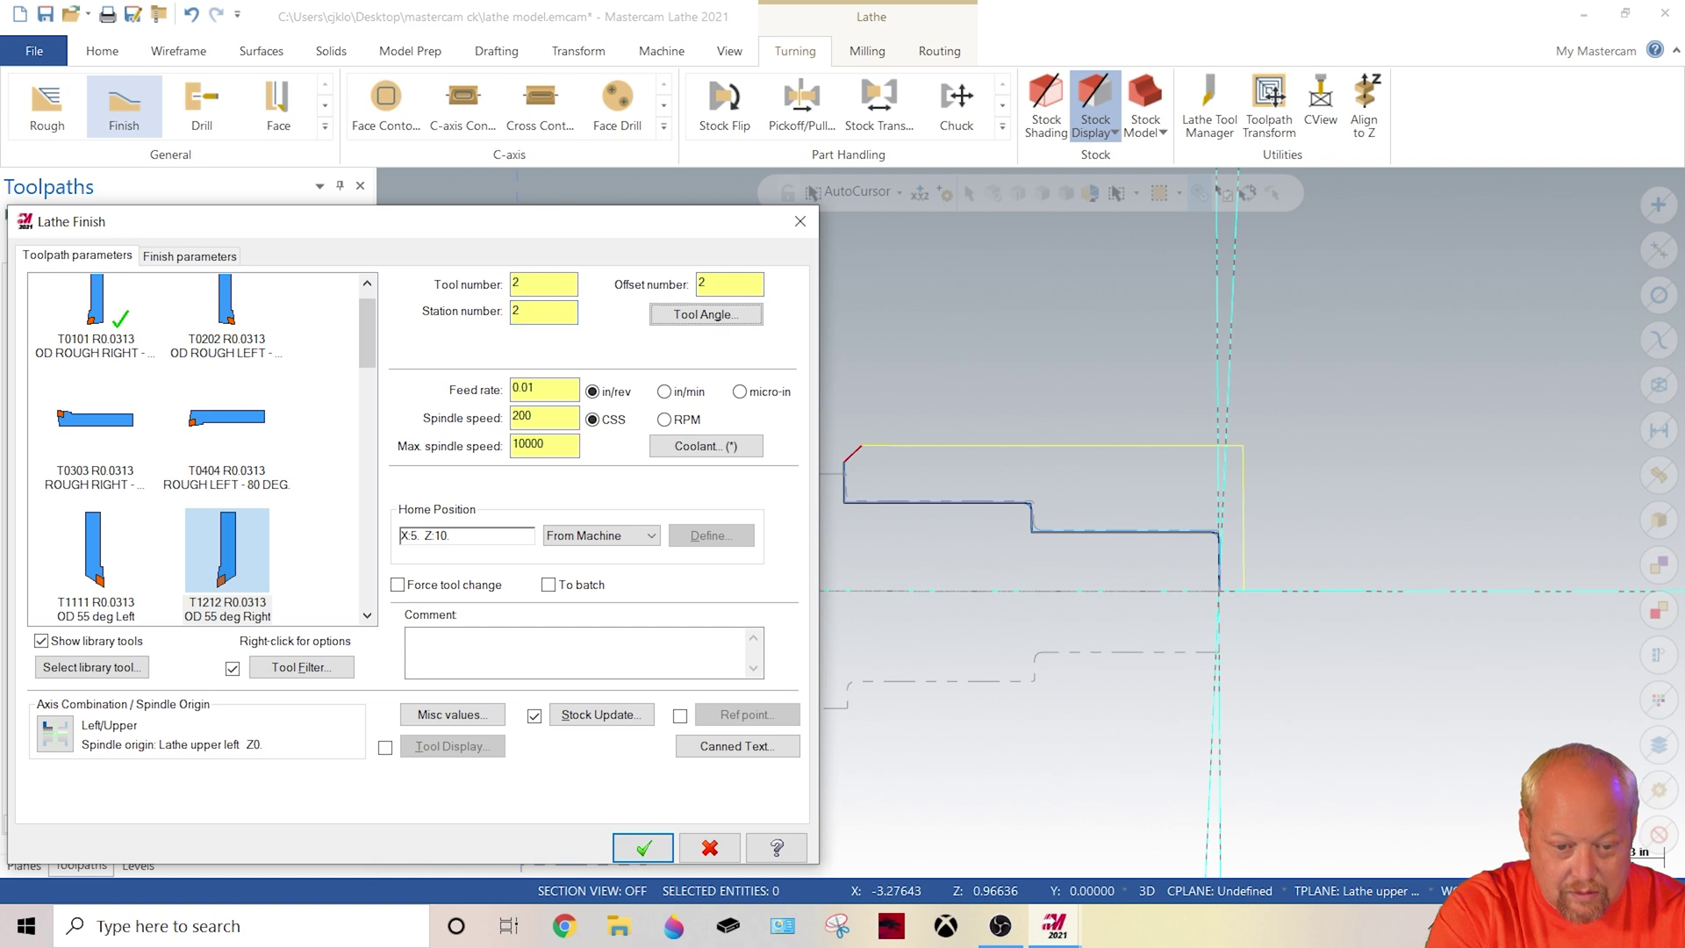
pyautogui.click(732, 448)
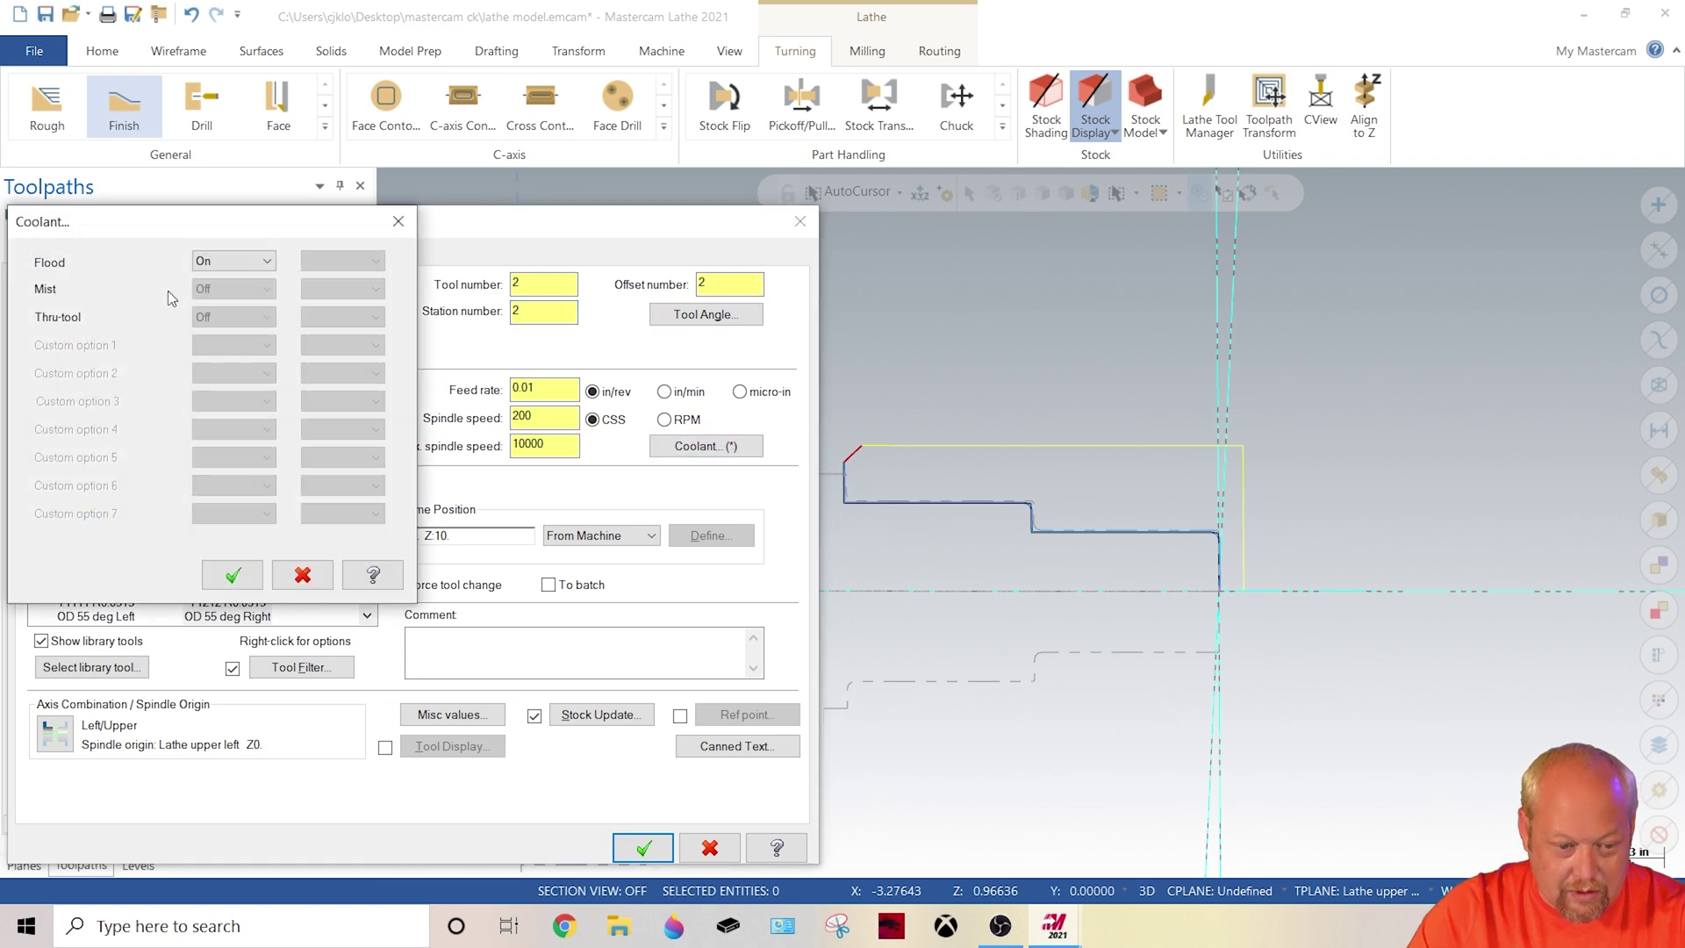
pyautogui.click(232, 574)
pyautogui.click(645, 848)
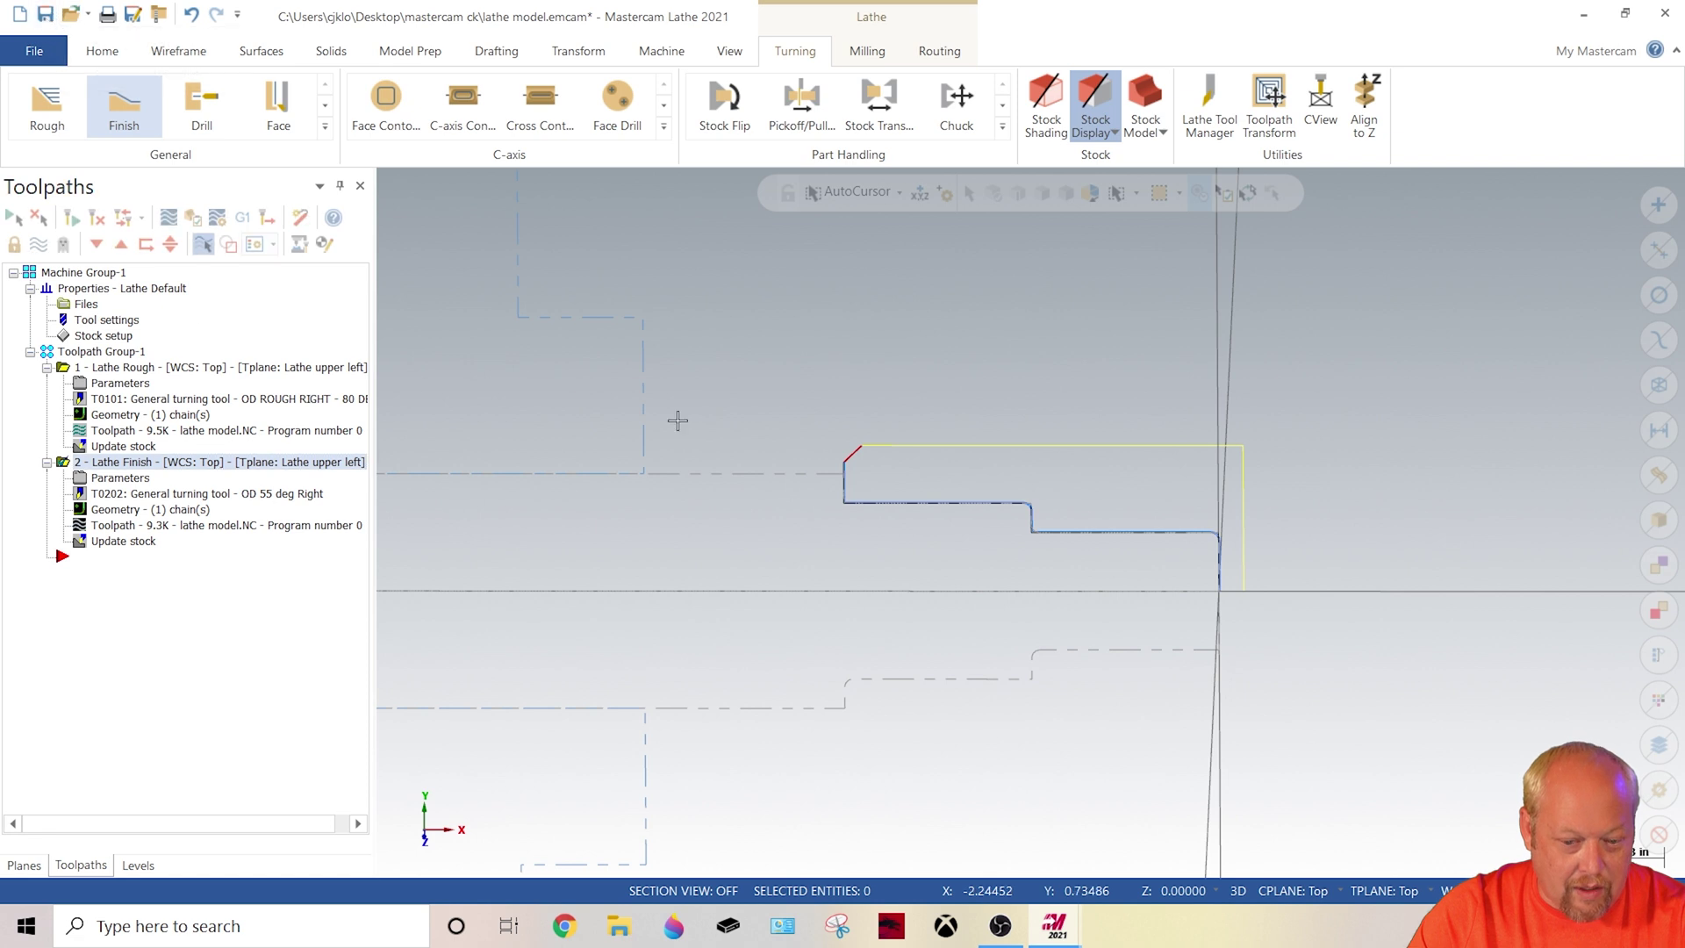
# Step: Select all operations in Machine Group-1 and open them for verification in a maximized Mastercam Simulator window
pyautogui.scroll(-2, 877, 533)
pyautogui.scroll(-1, 1024, 575)
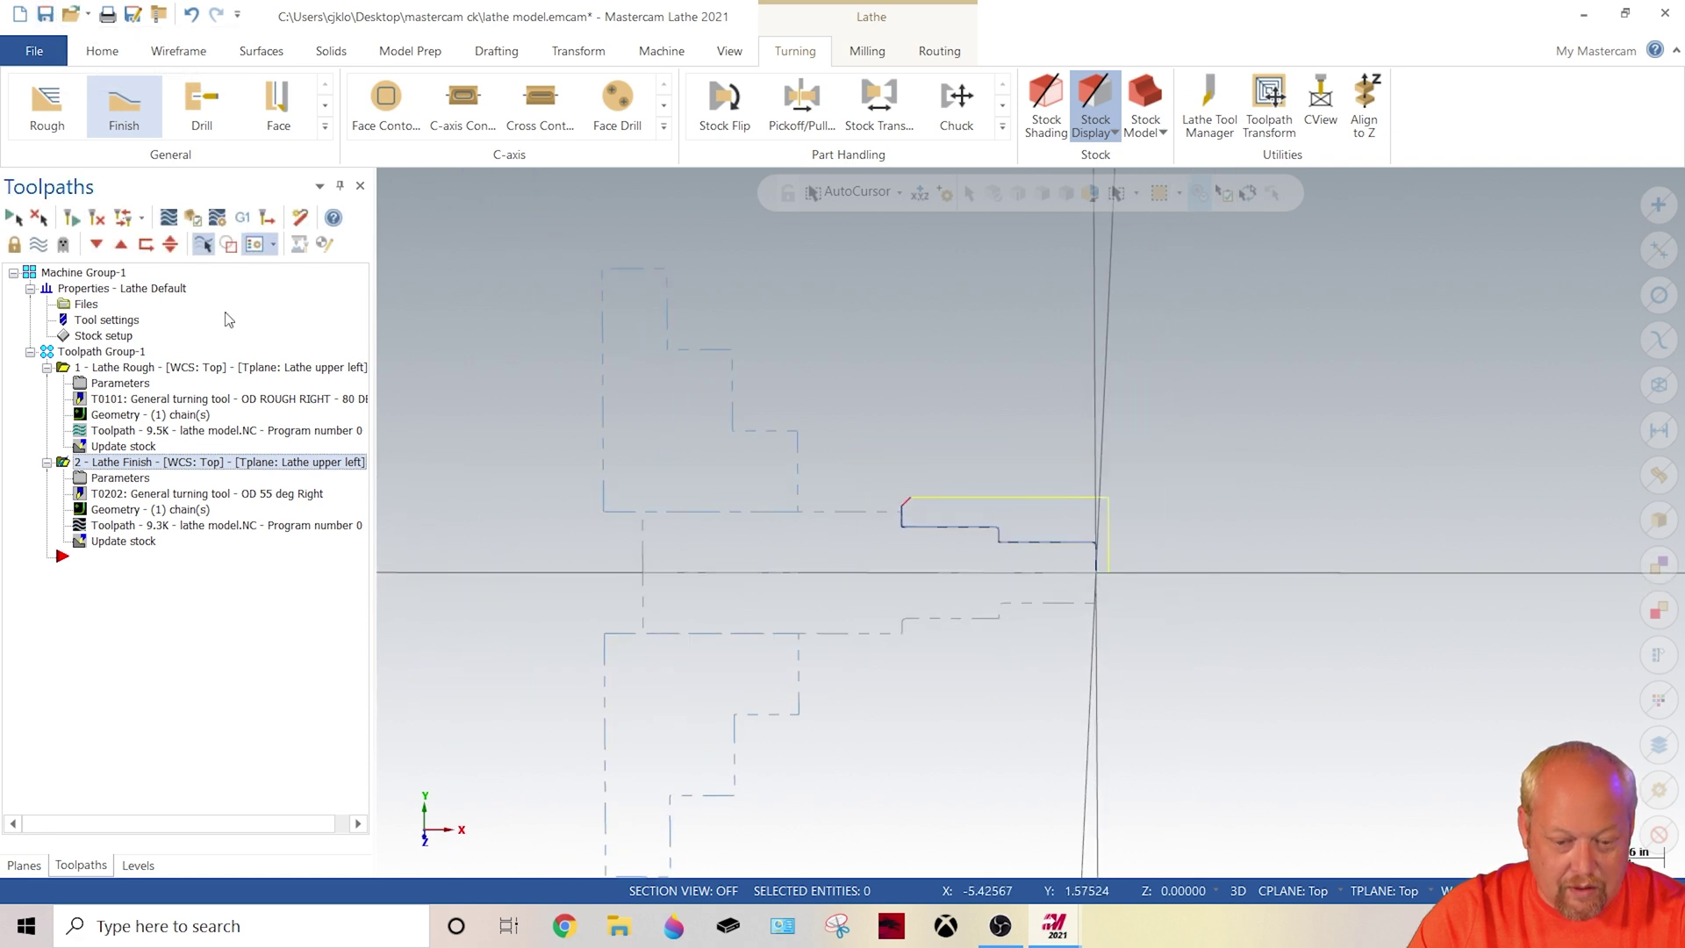
pyautogui.click(98, 274)
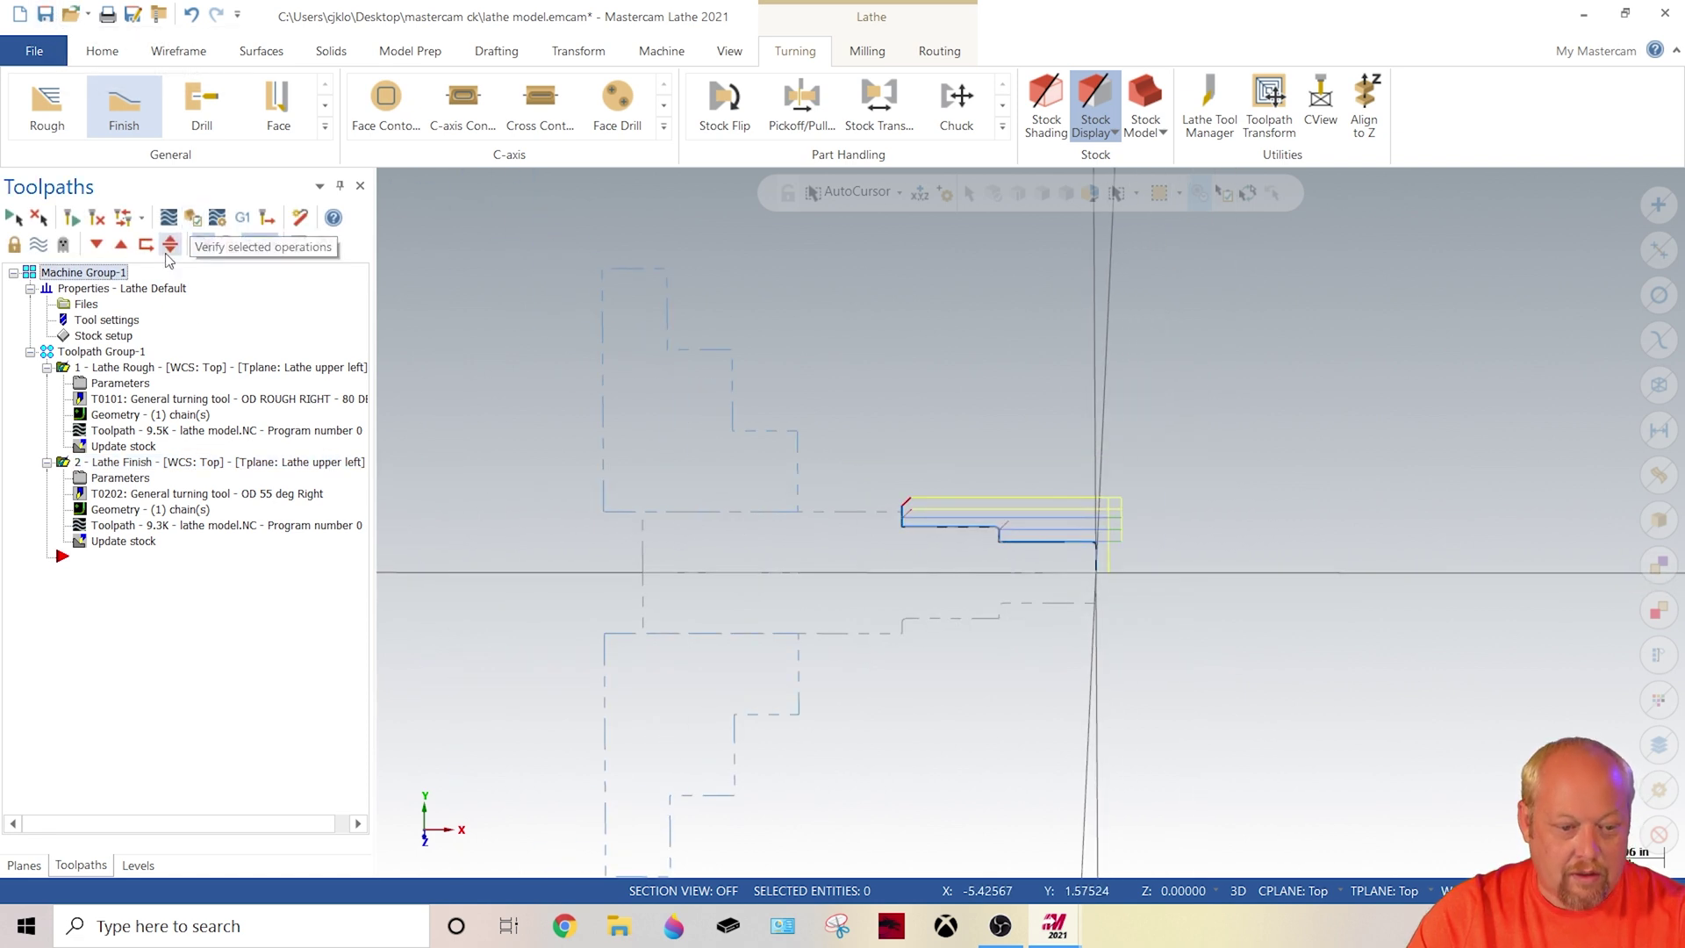
pyautogui.click(193, 219)
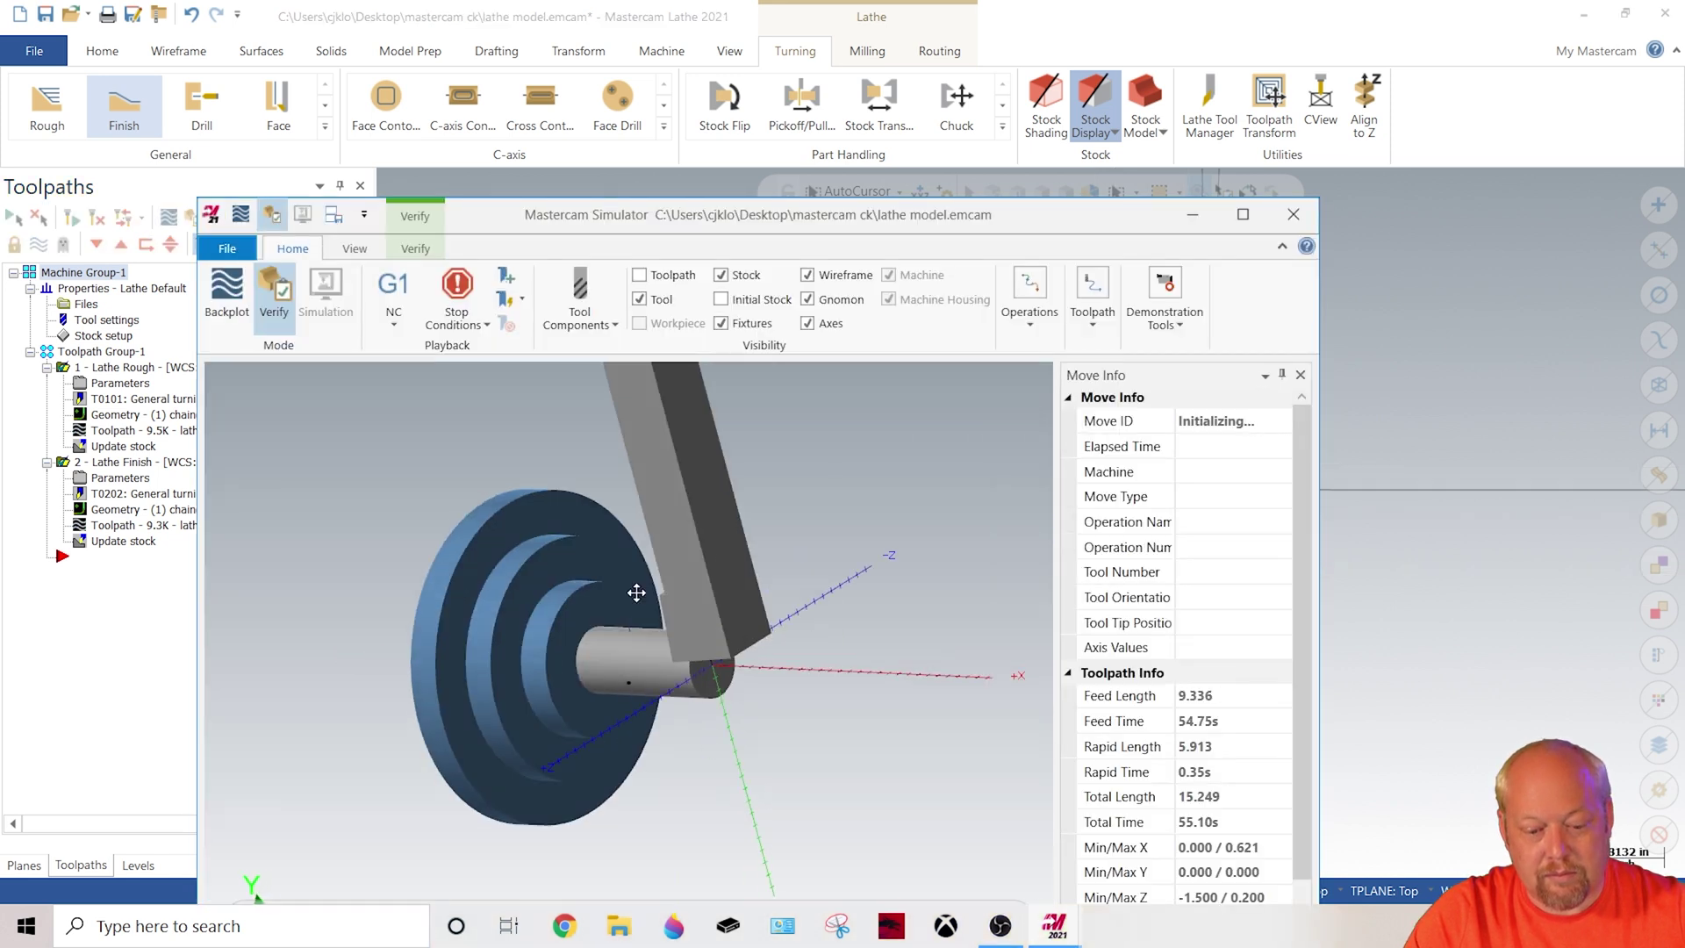
pyautogui.click(1240, 216)
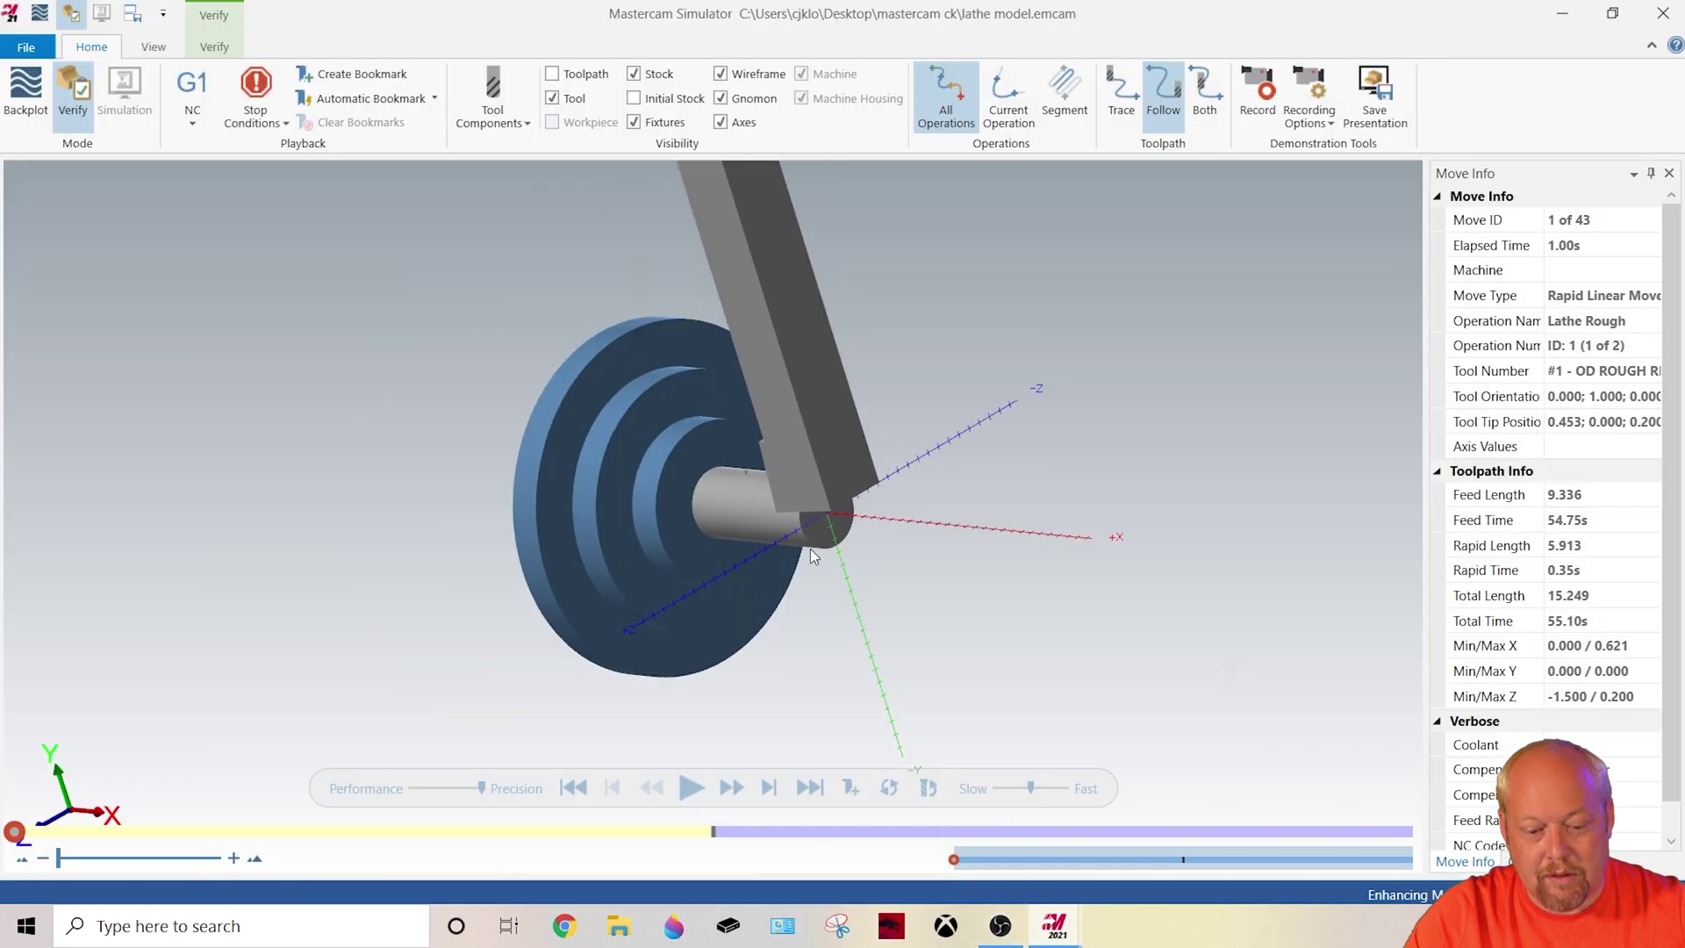
# Step: Play the verification of the lathe roughing and finishing operations through on the chucked stock
pyautogui.click(691, 787)
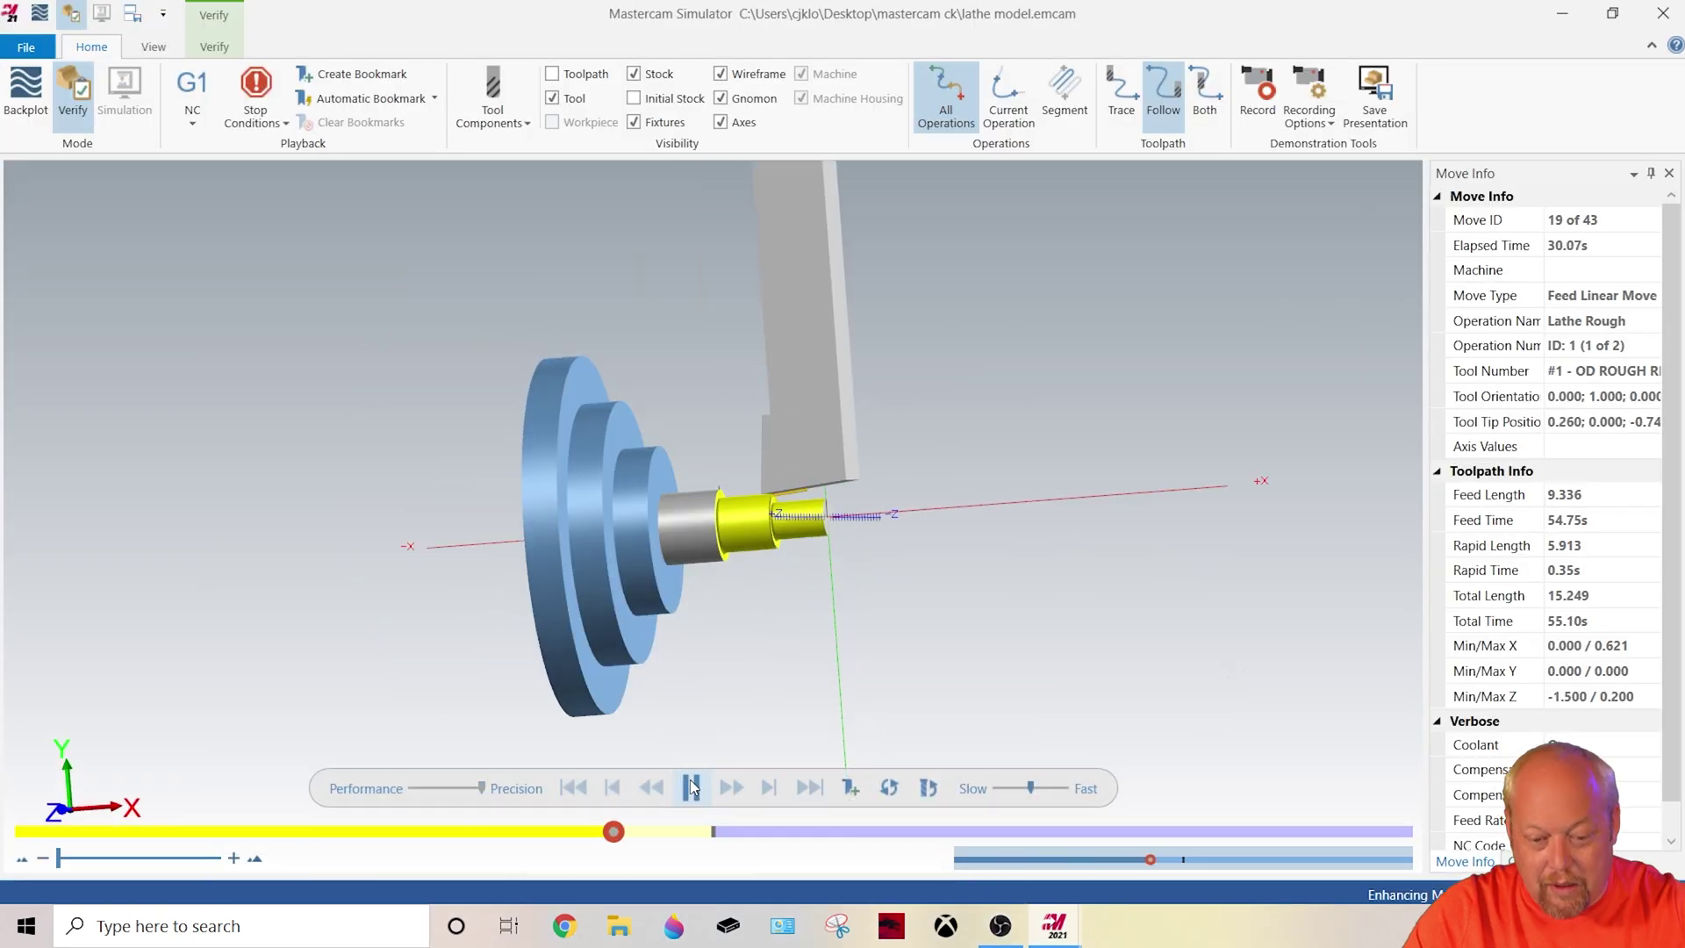
pyautogui.scroll(5, 767, 448)
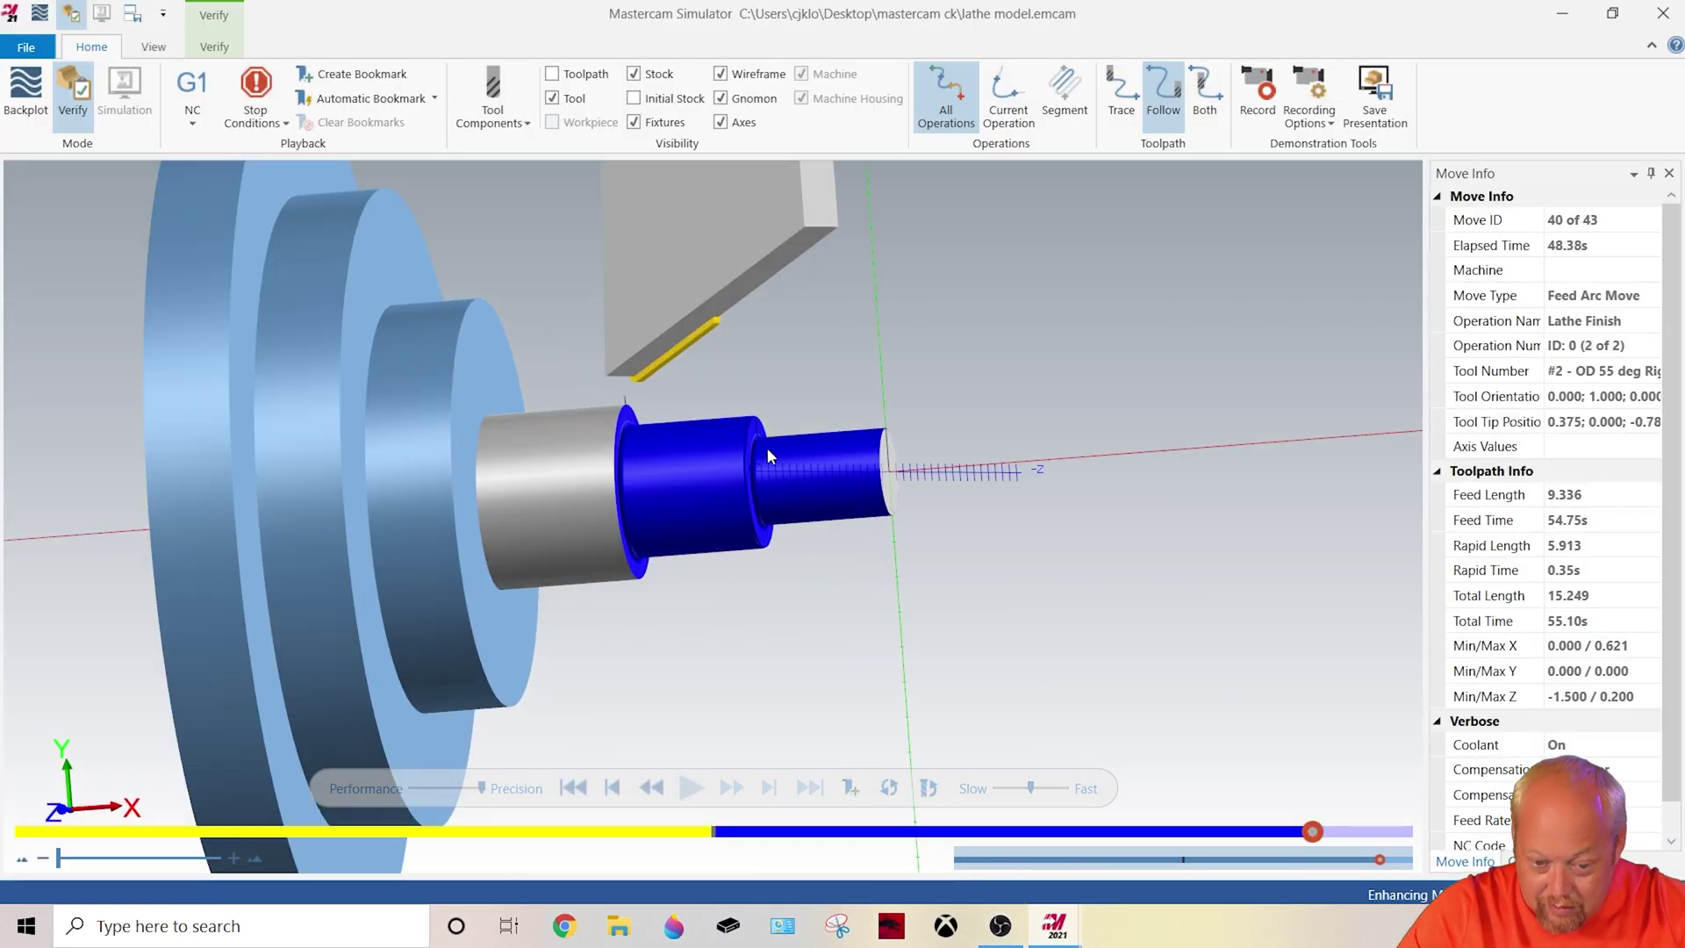
# Step: Open the stock comparison, try to compare the machined stock with the part model, and close the simulator
pyautogui.click(227, 53)
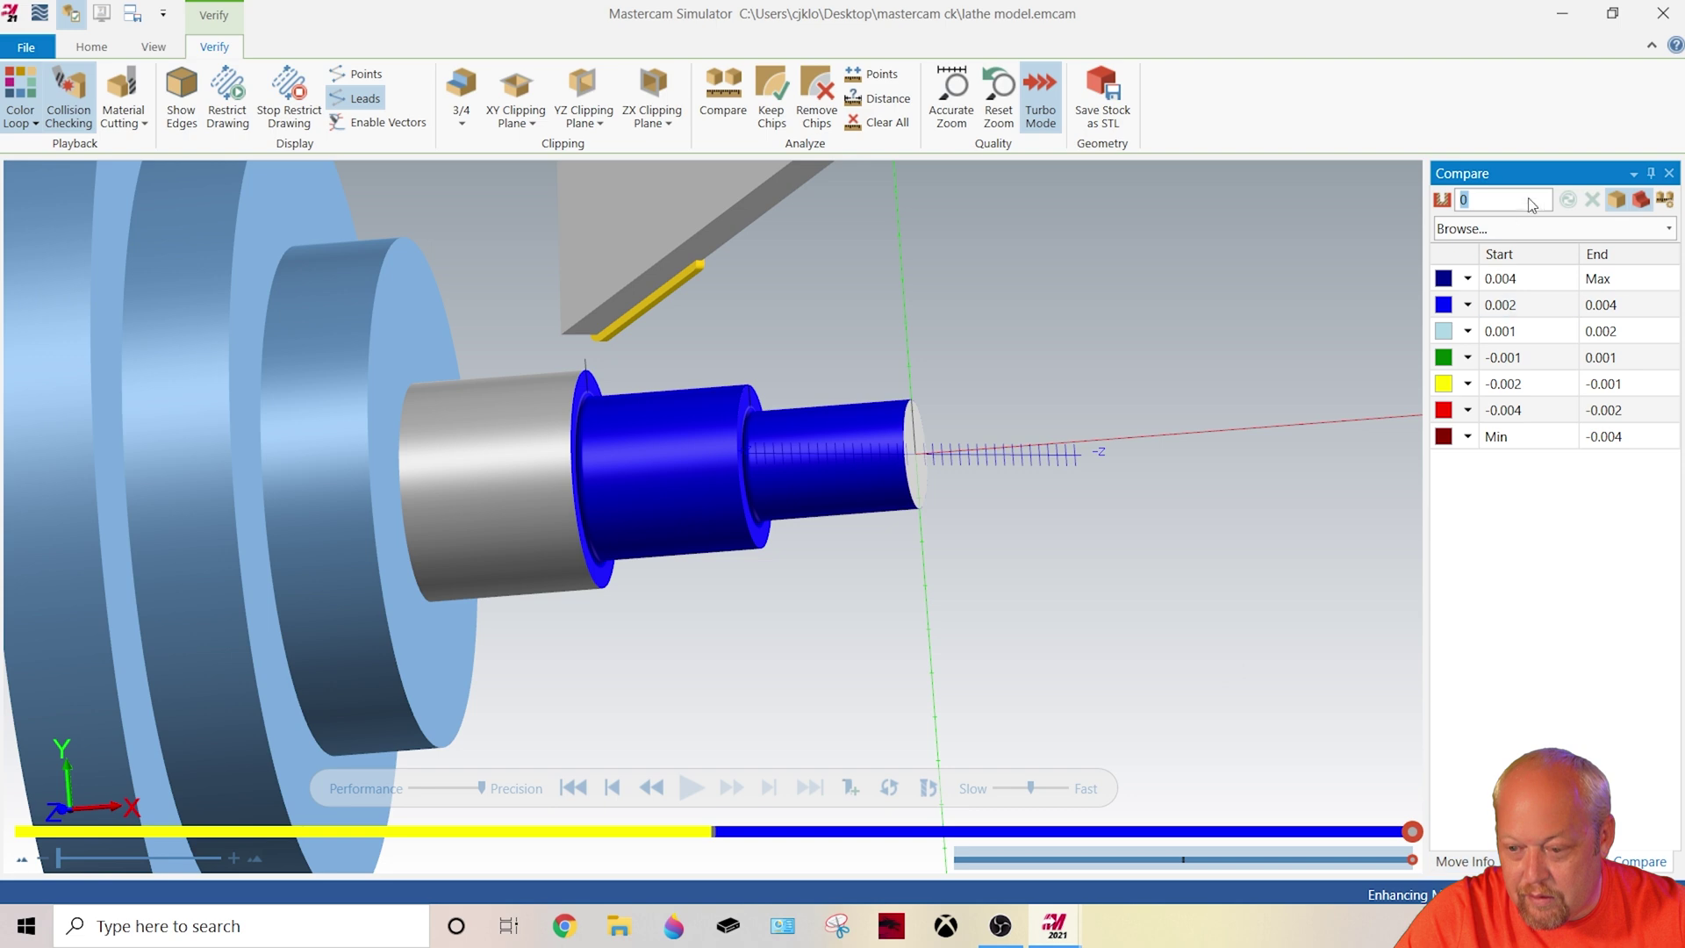
pyautogui.moveTo(1093, 500); pyautogui.dragTo(1078, 532, button='middle')
pyautogui.click(1571, 198)
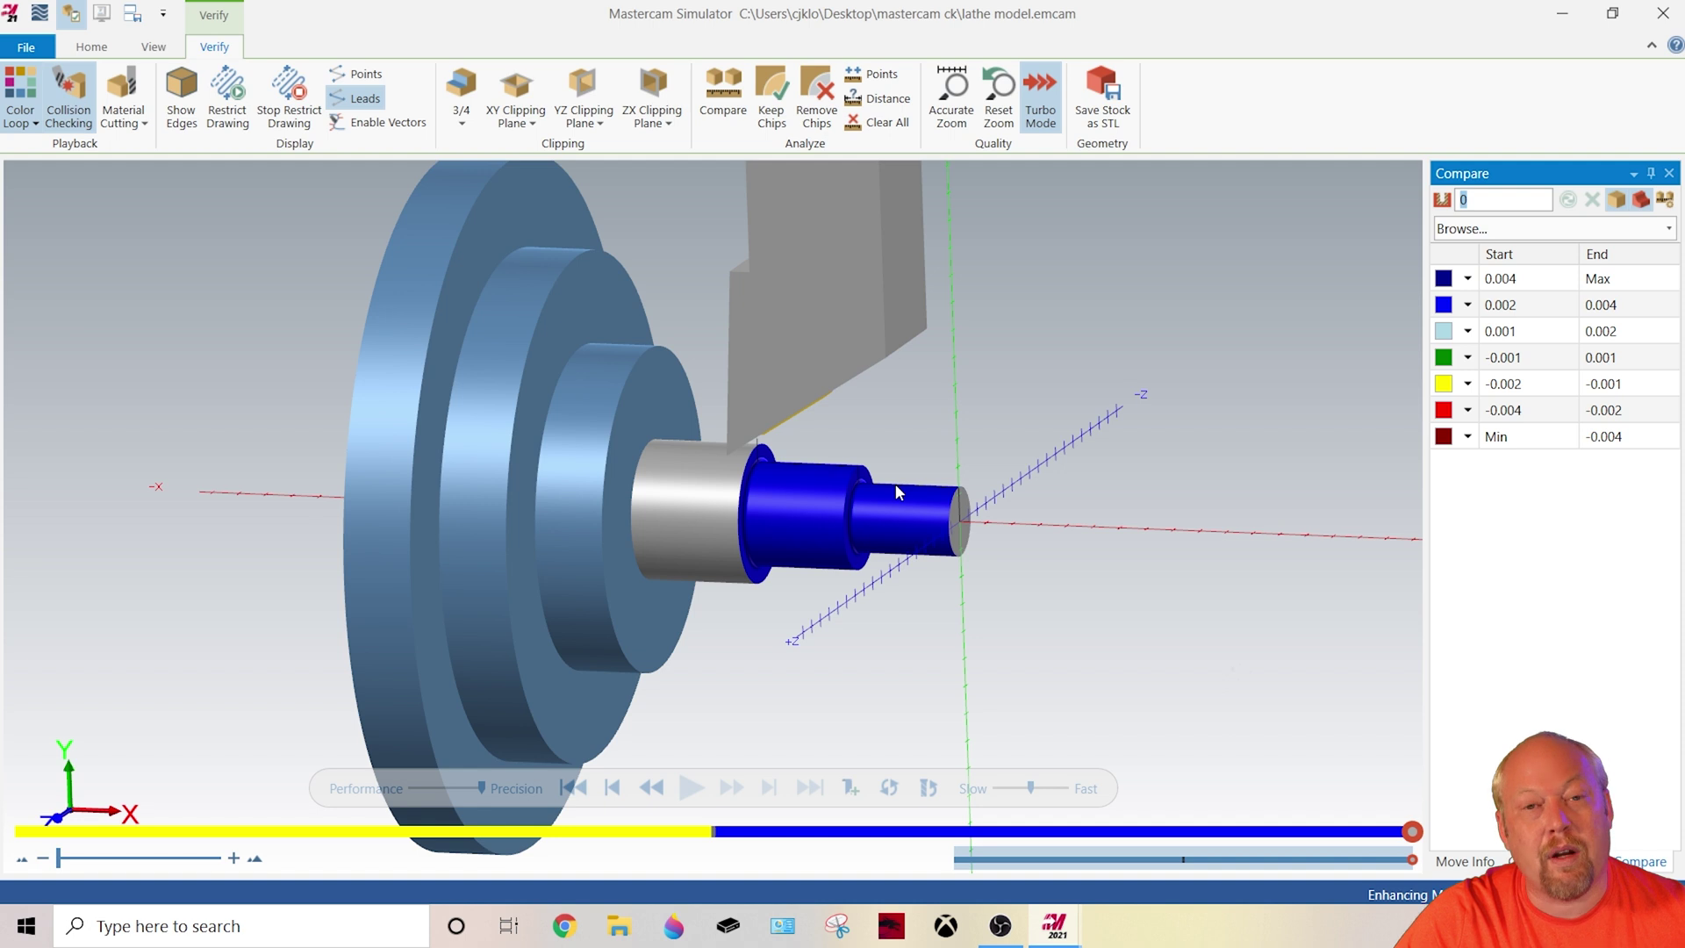
pyautogui.scroll(-1, 1151, 414)
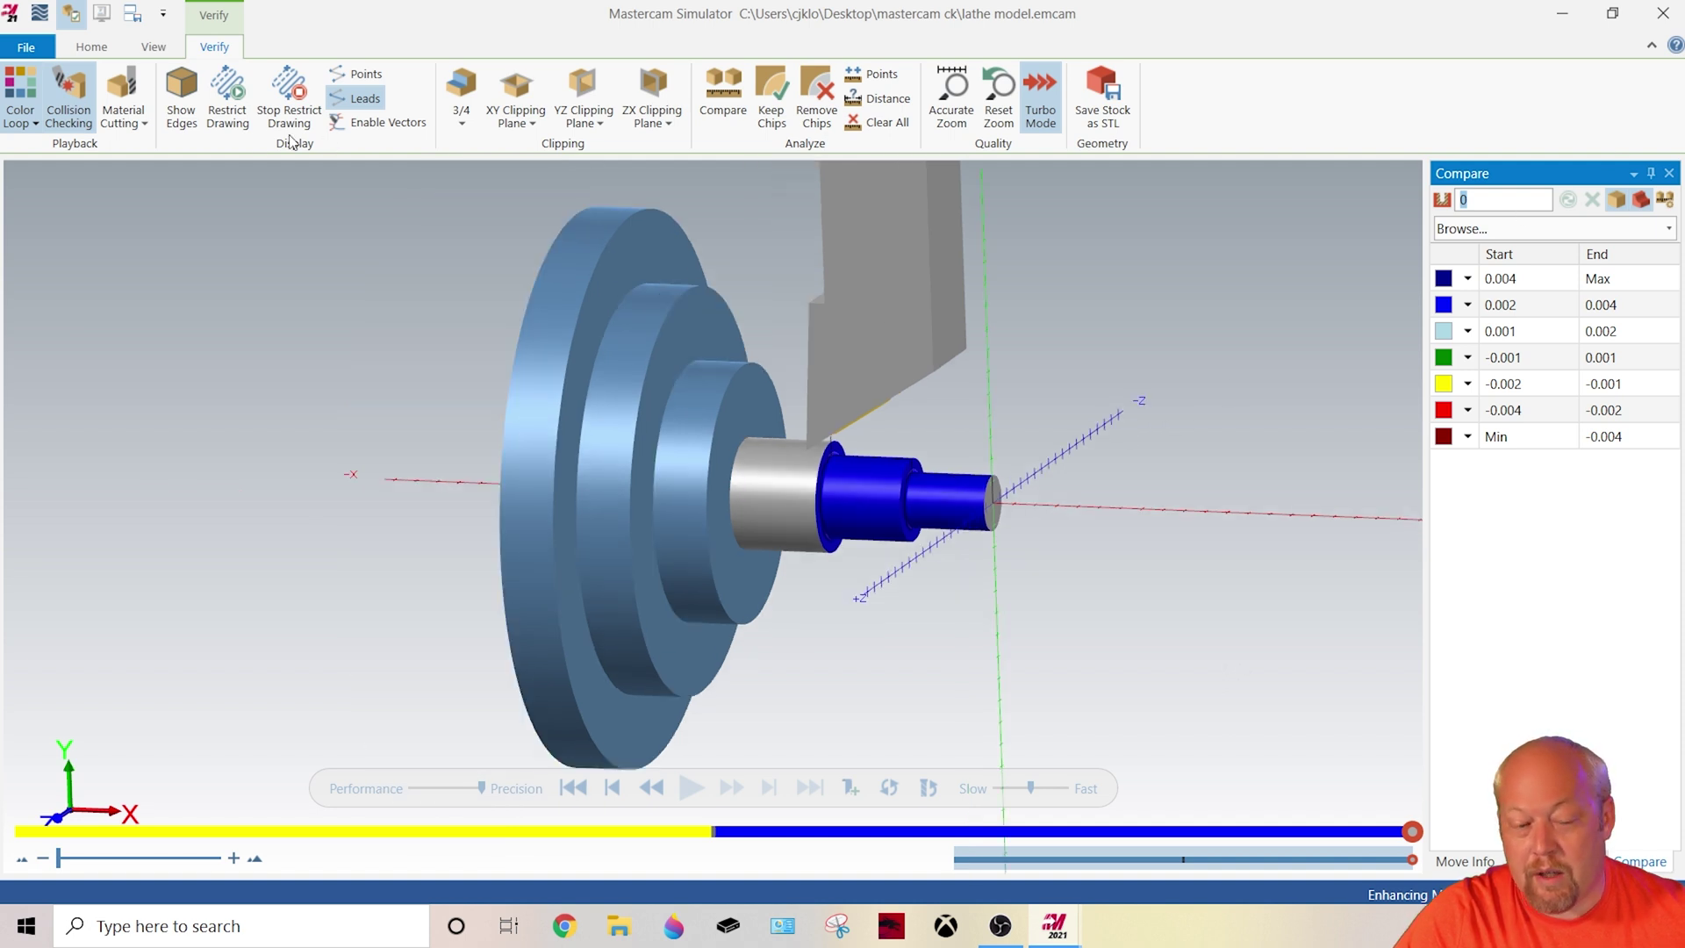
pyautogui.click(722, 101)
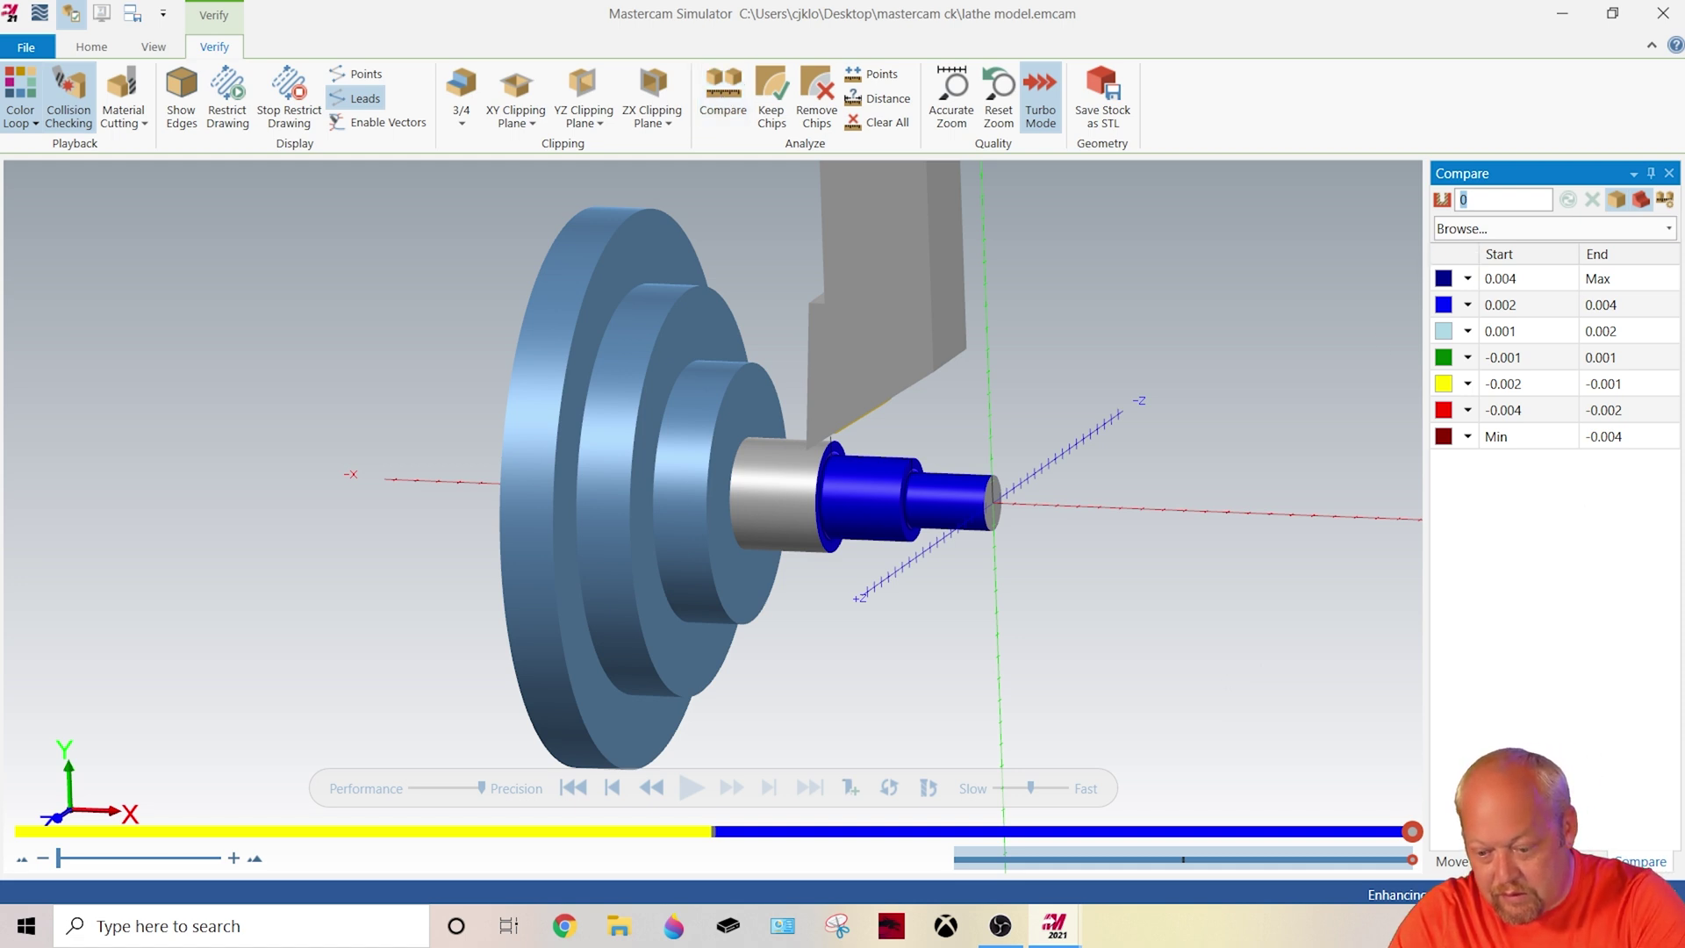
pyautogui.click(1665, 15)
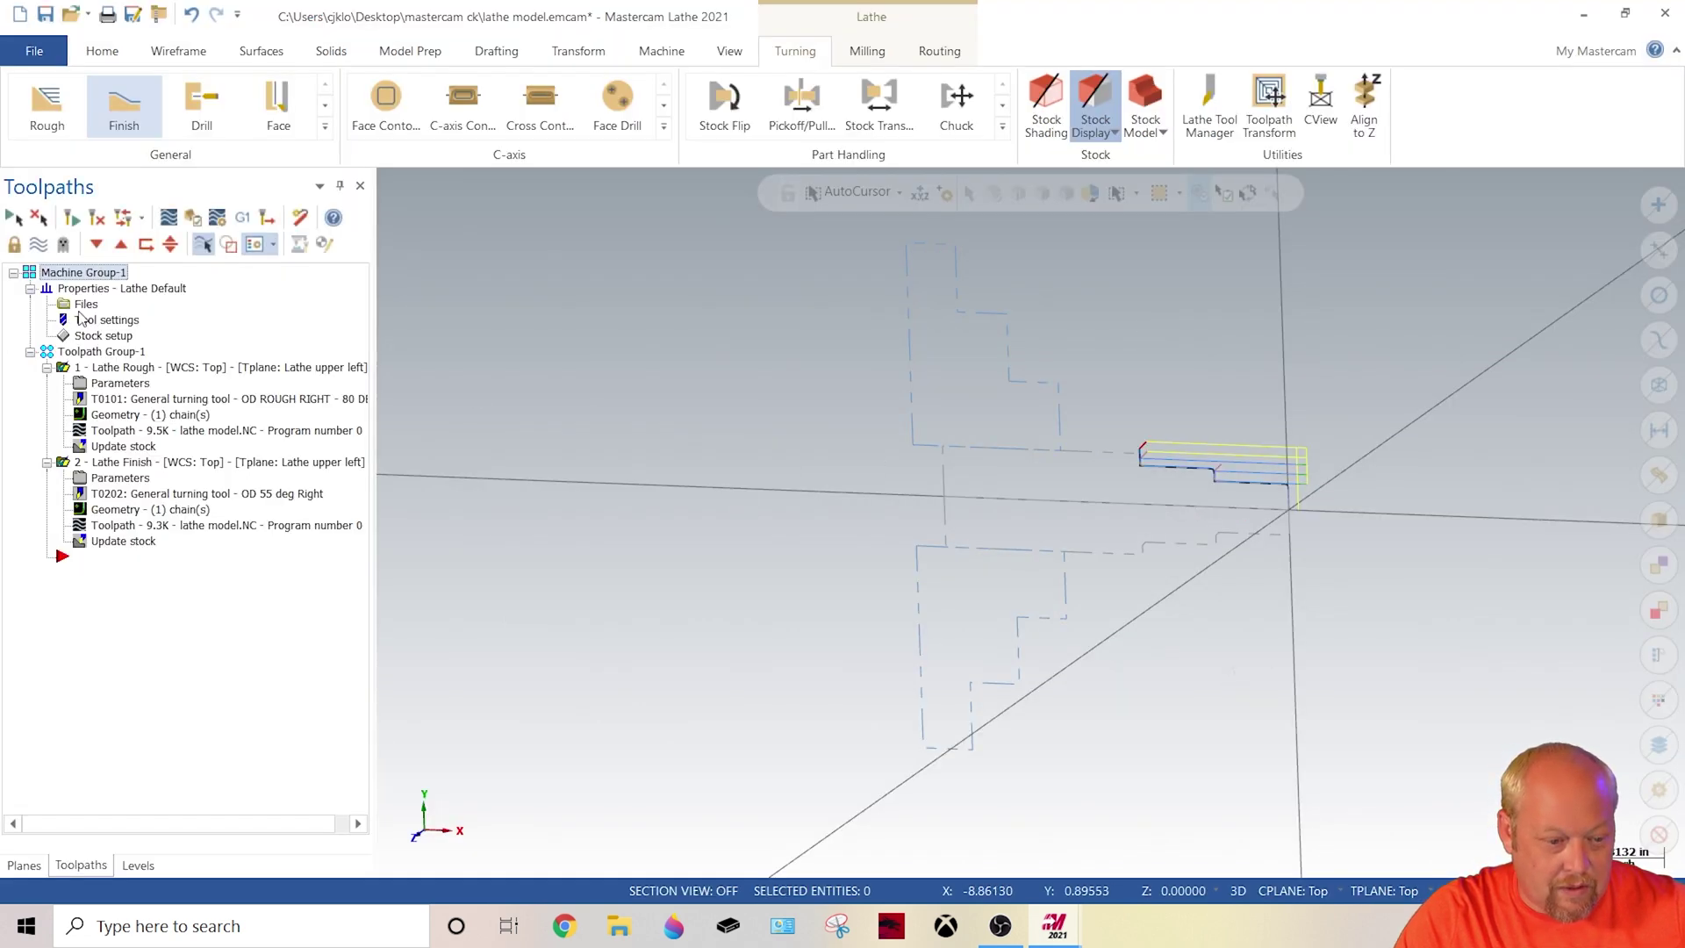
# Step: Make level 1 with the solid shaft model visible in Top view and reopen the operations for verification
pyautogui.click(23, 865)
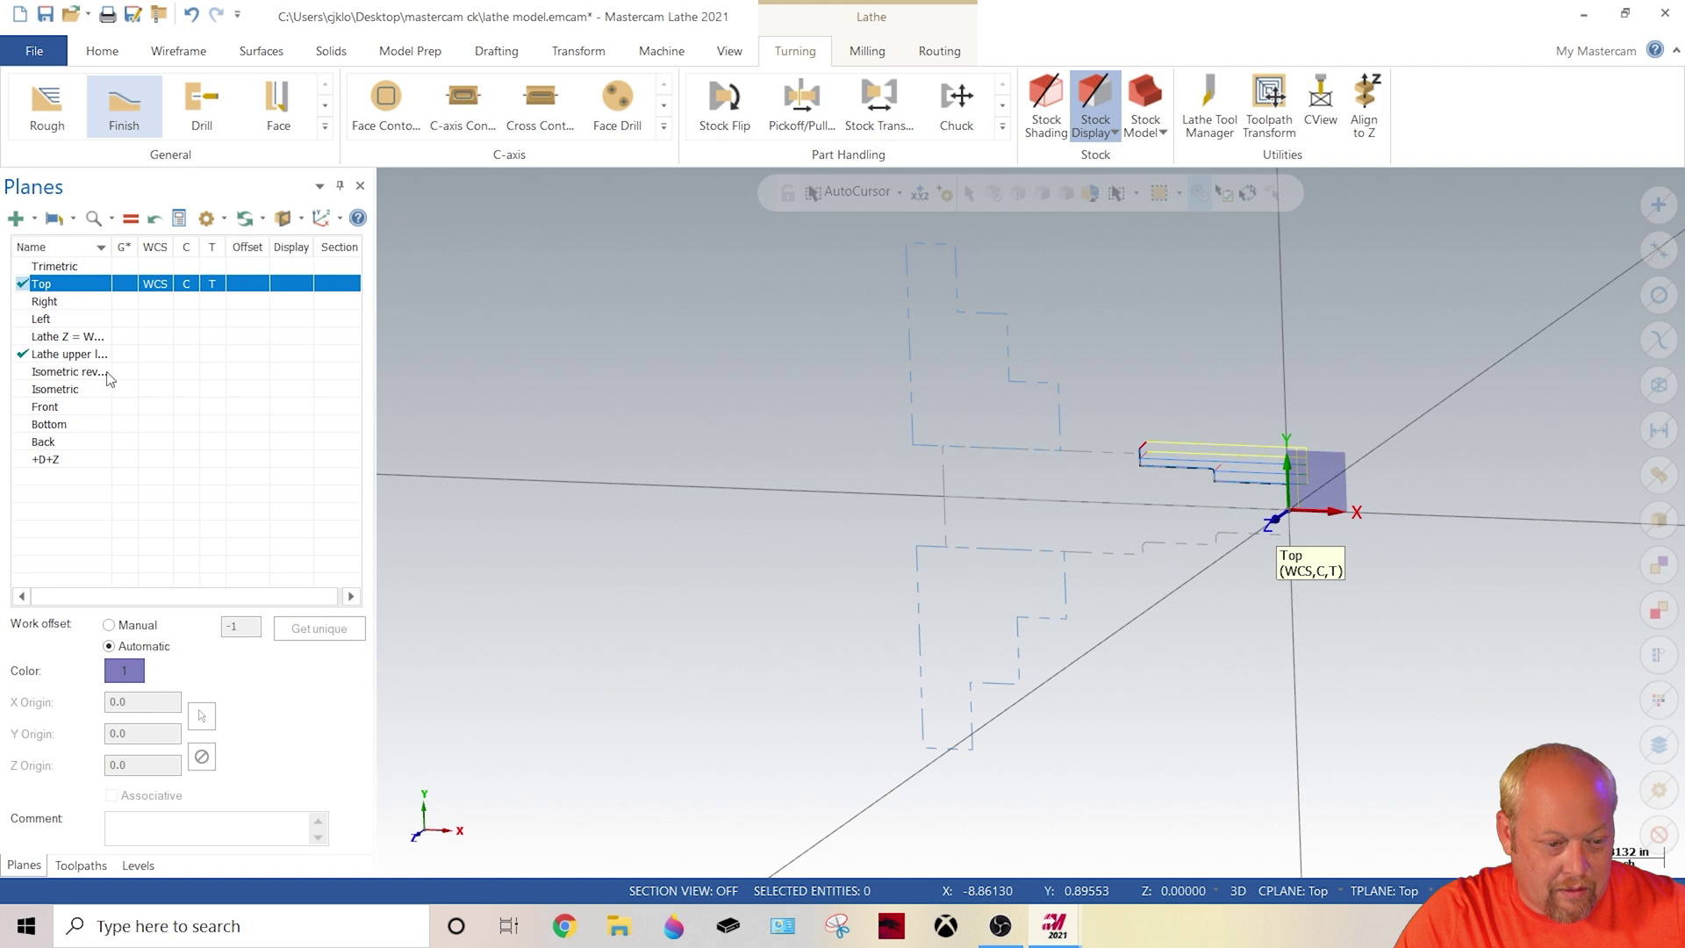
pyautogui.click(139, 865)
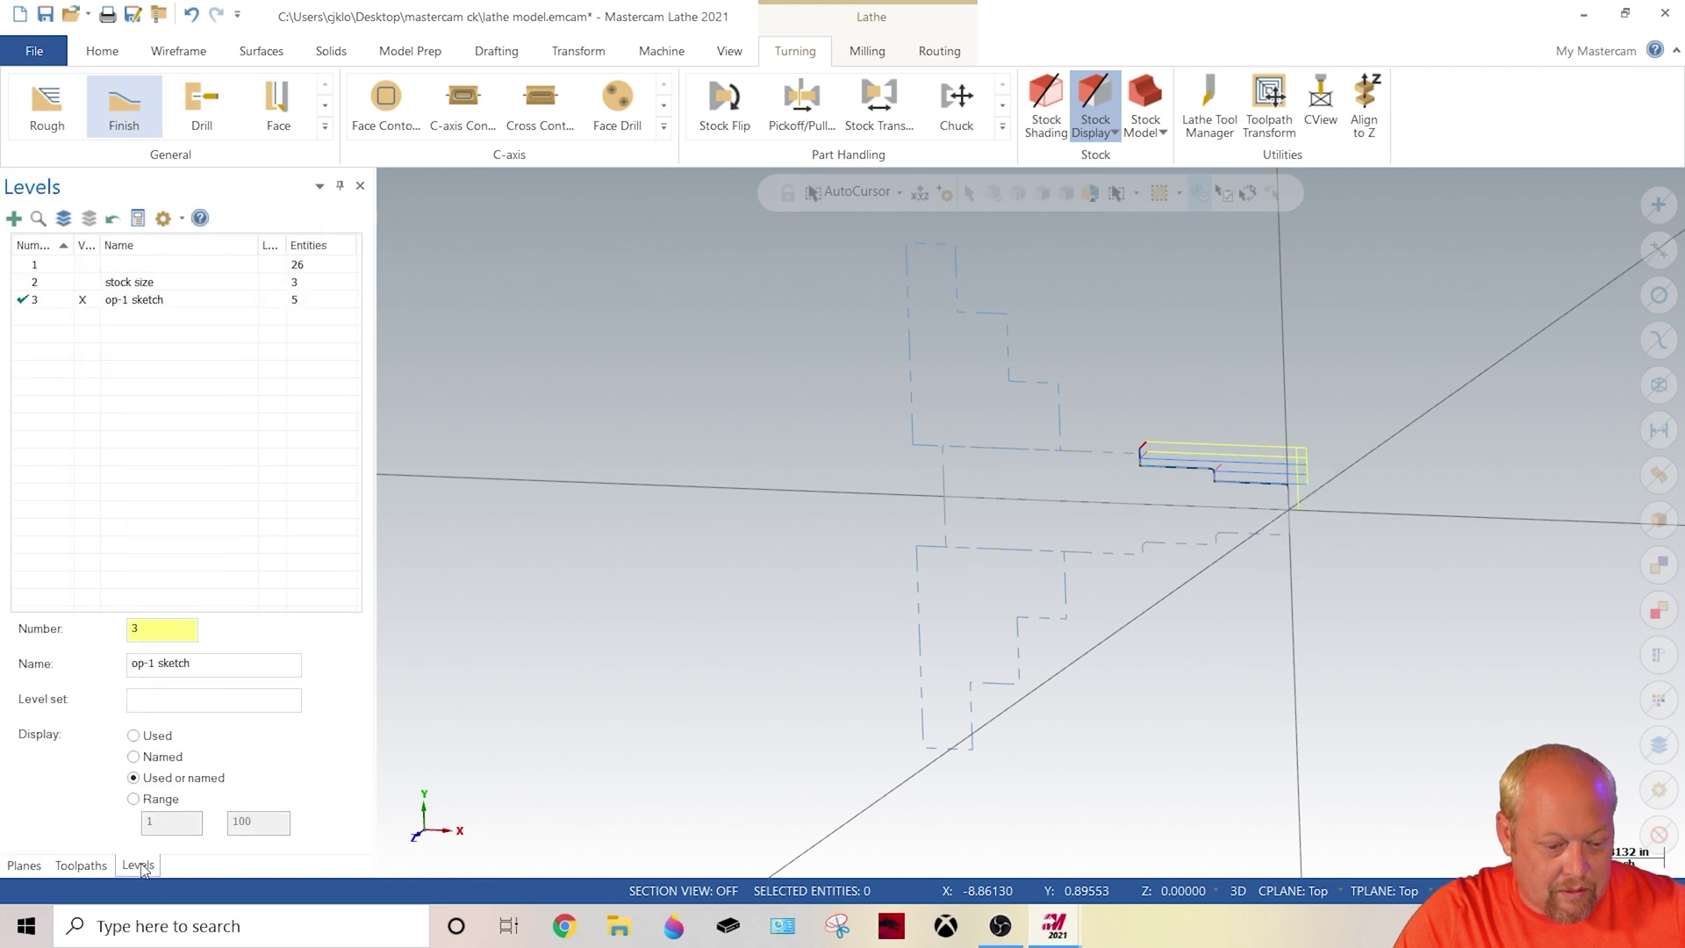
pyautogui.click(83, 265)
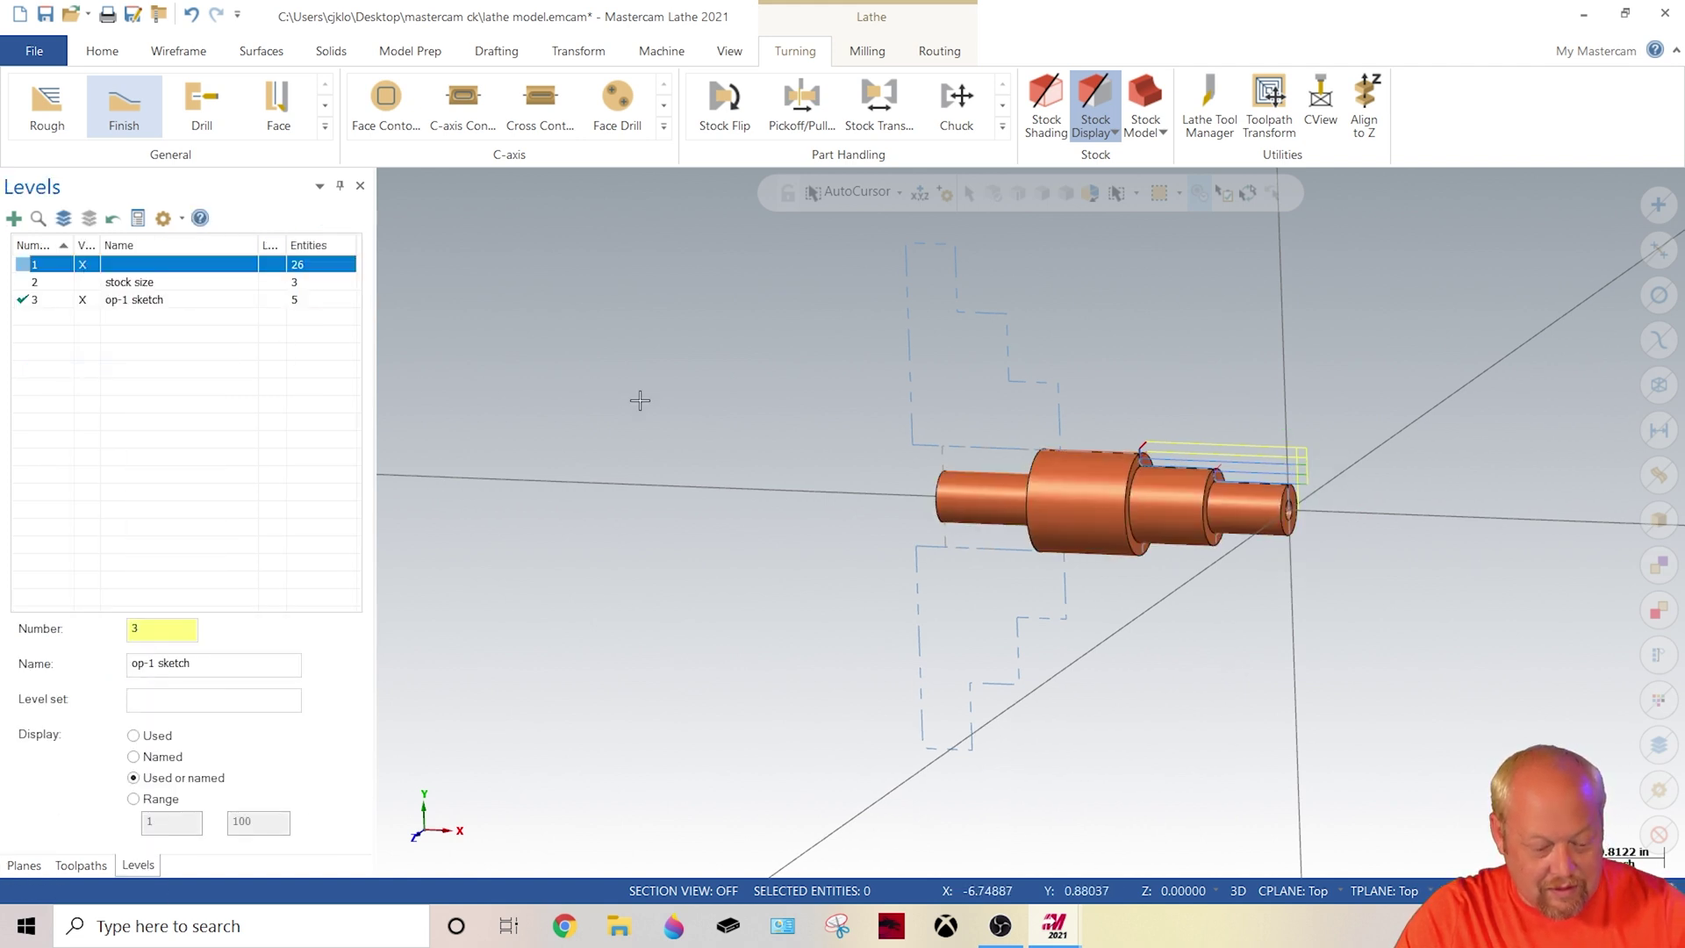
pyautogui.hotkey('alt', '1')
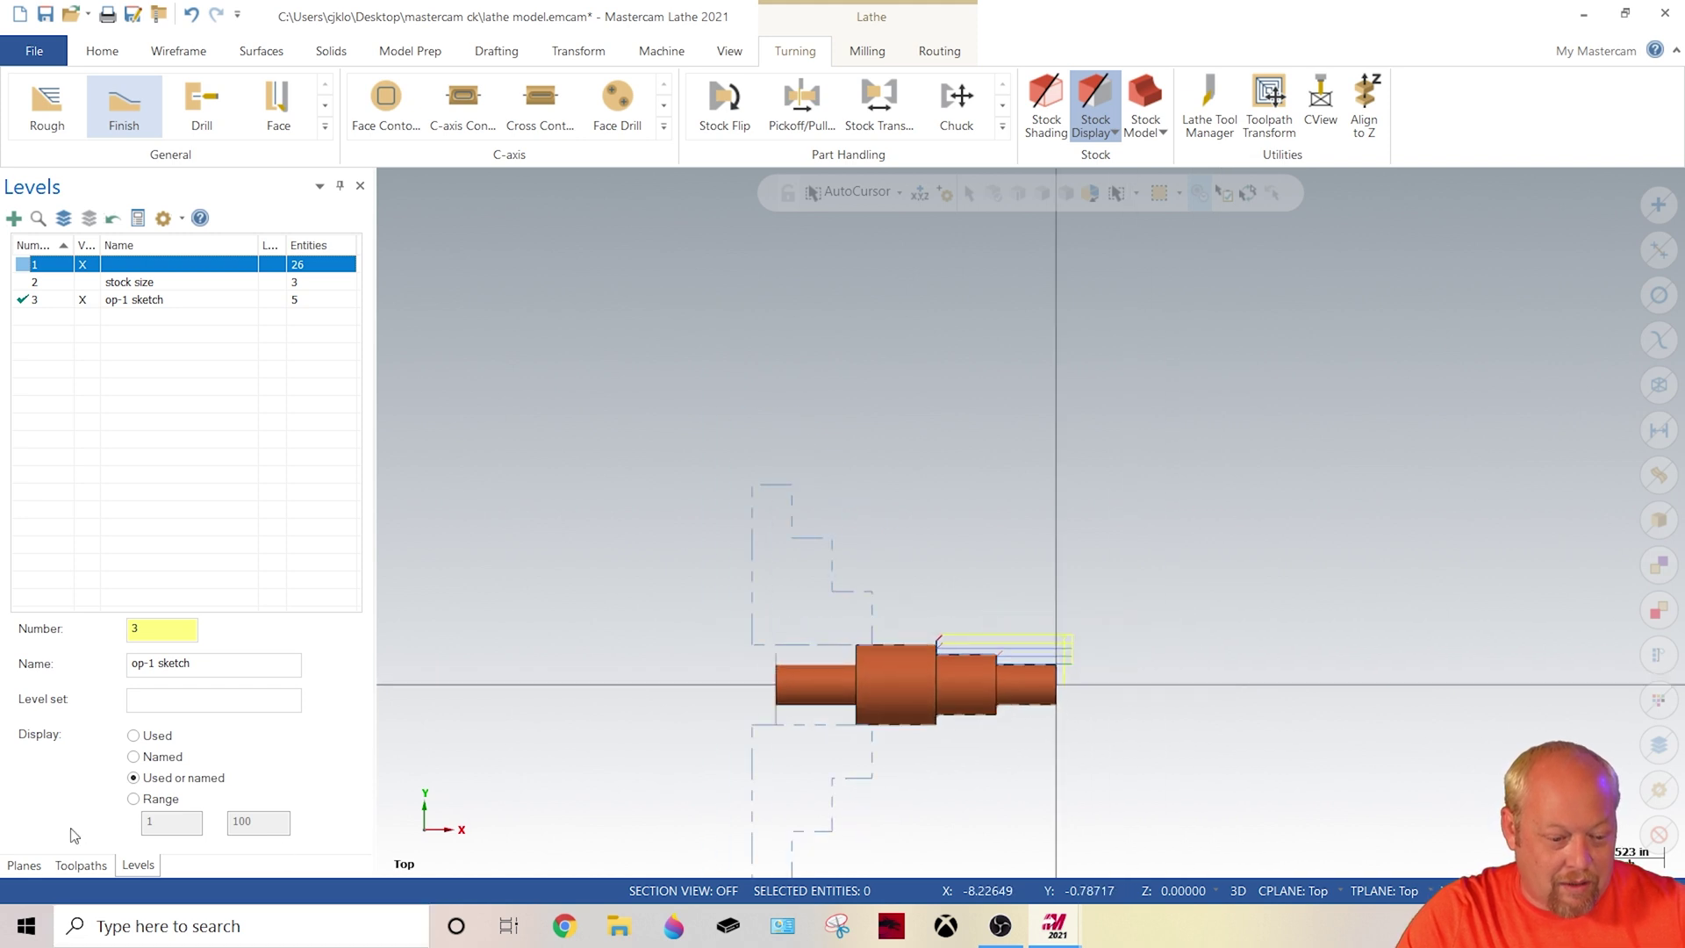
pyautogui.click(26, 866)
pyautogui.click(81, 865)
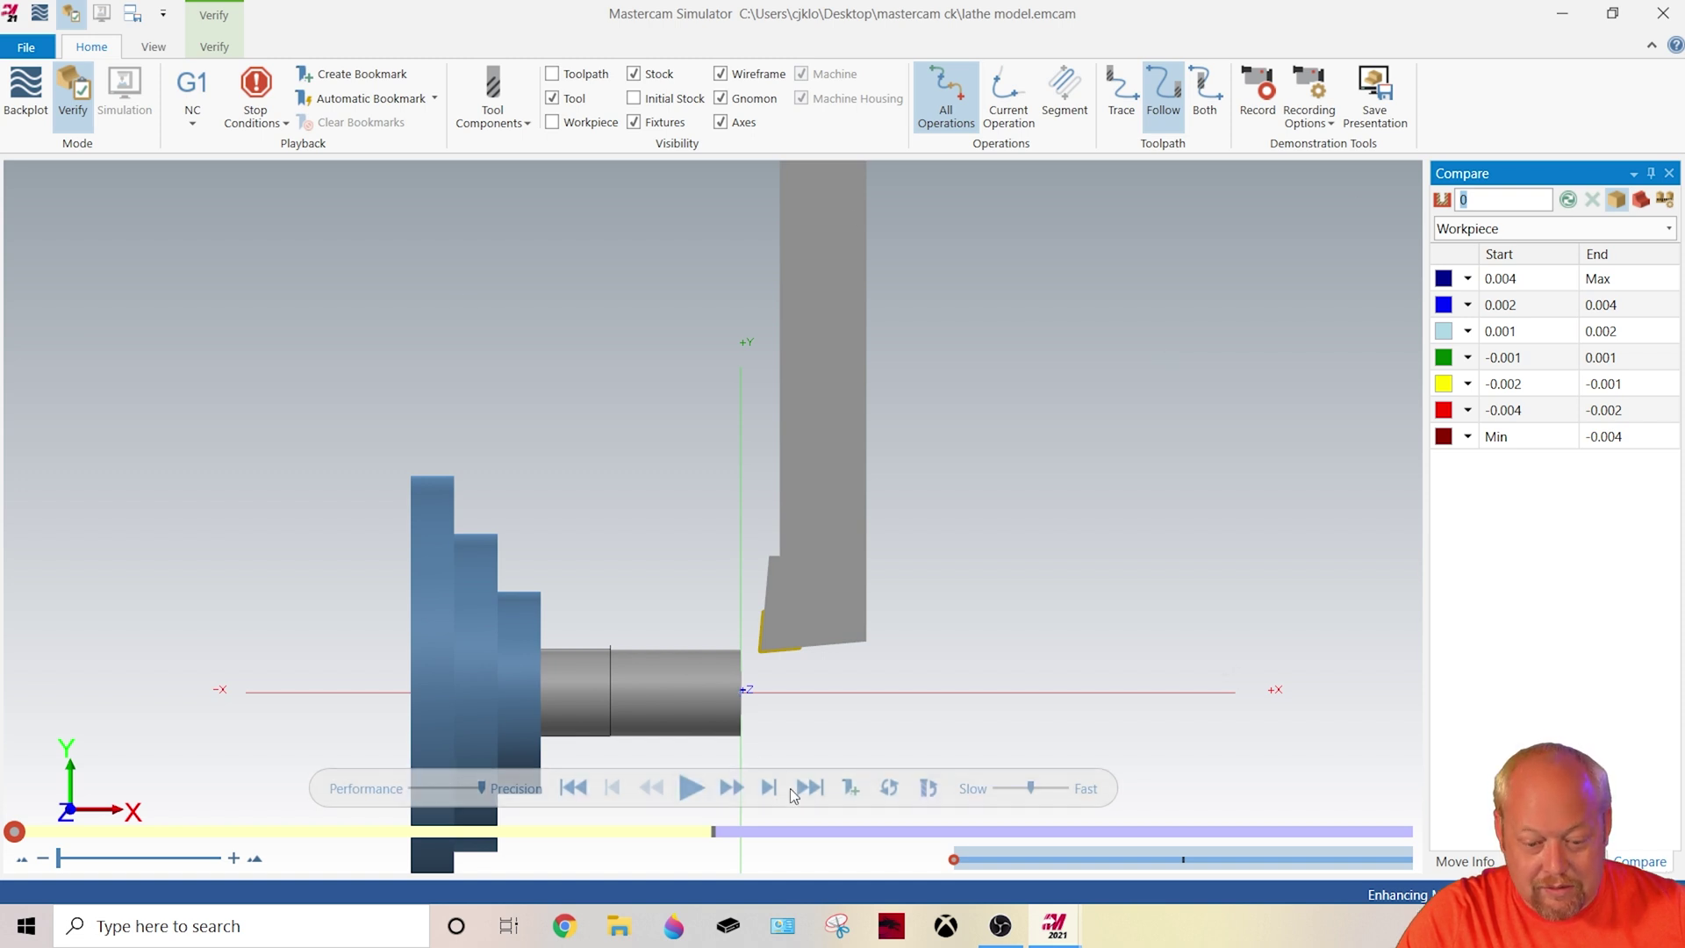
# Step: Replay the verification of both operations and run the comparison of the machined stock against the workpiece
pyautogui.click(693, 787)
pyautogui.moveTo(701, 702); pyautogui.dragTo(693, 561, button='middle')
pyautogui.scroll(5, 653, 631)
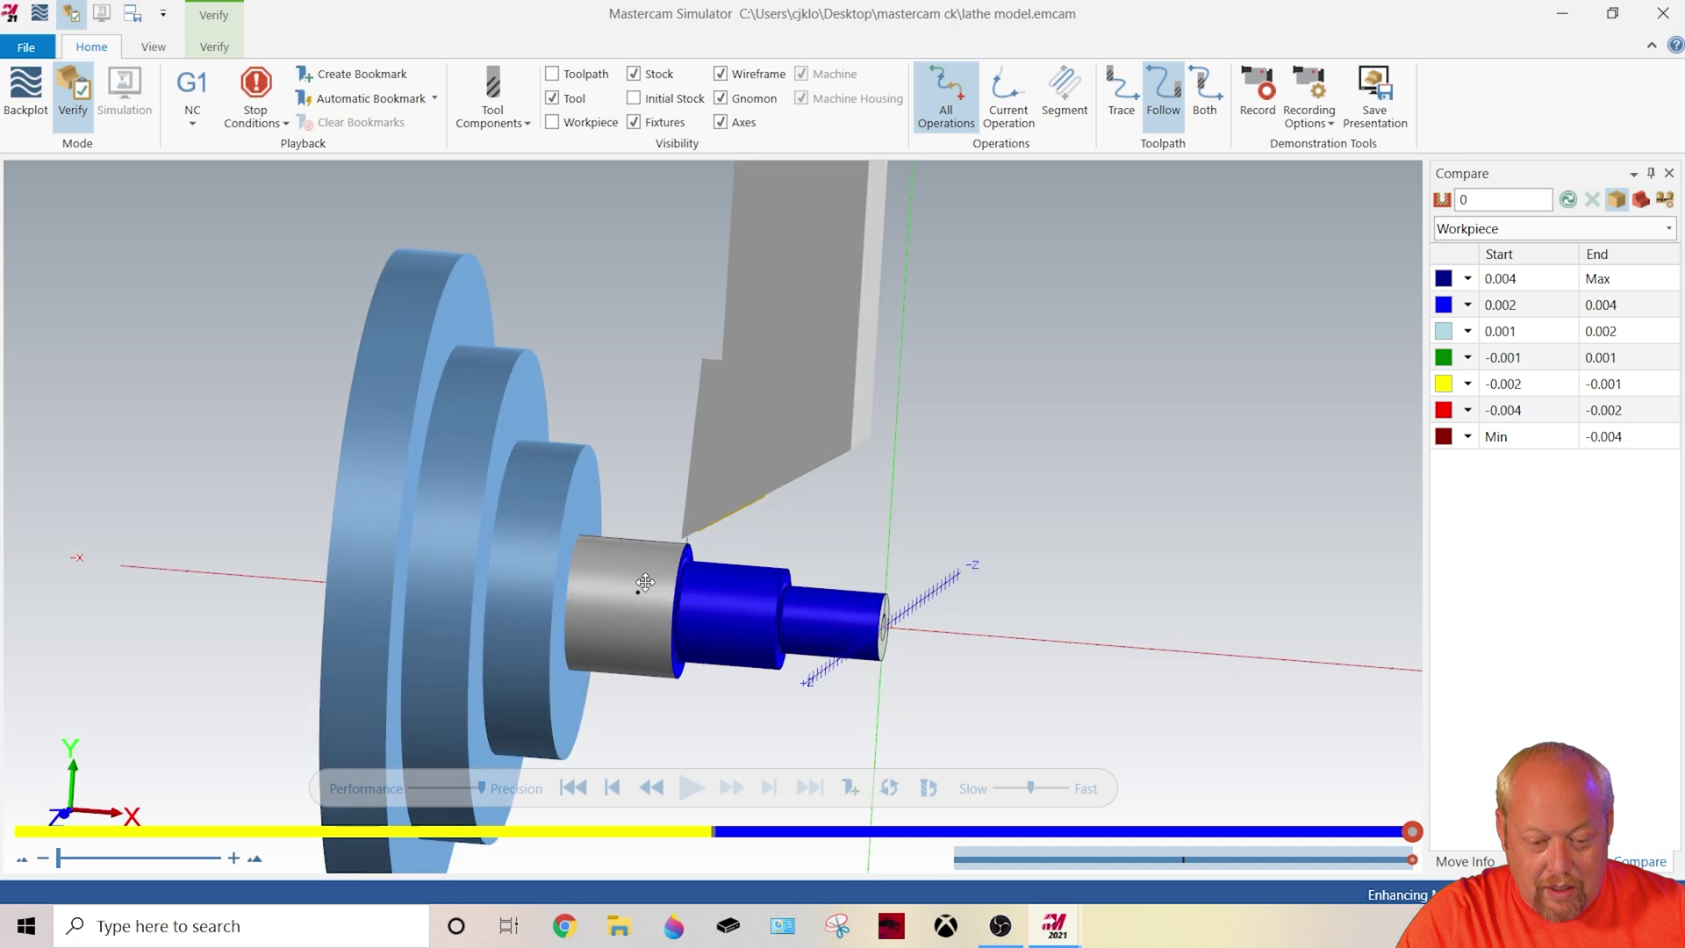
pyautogui.click(1568, 201)
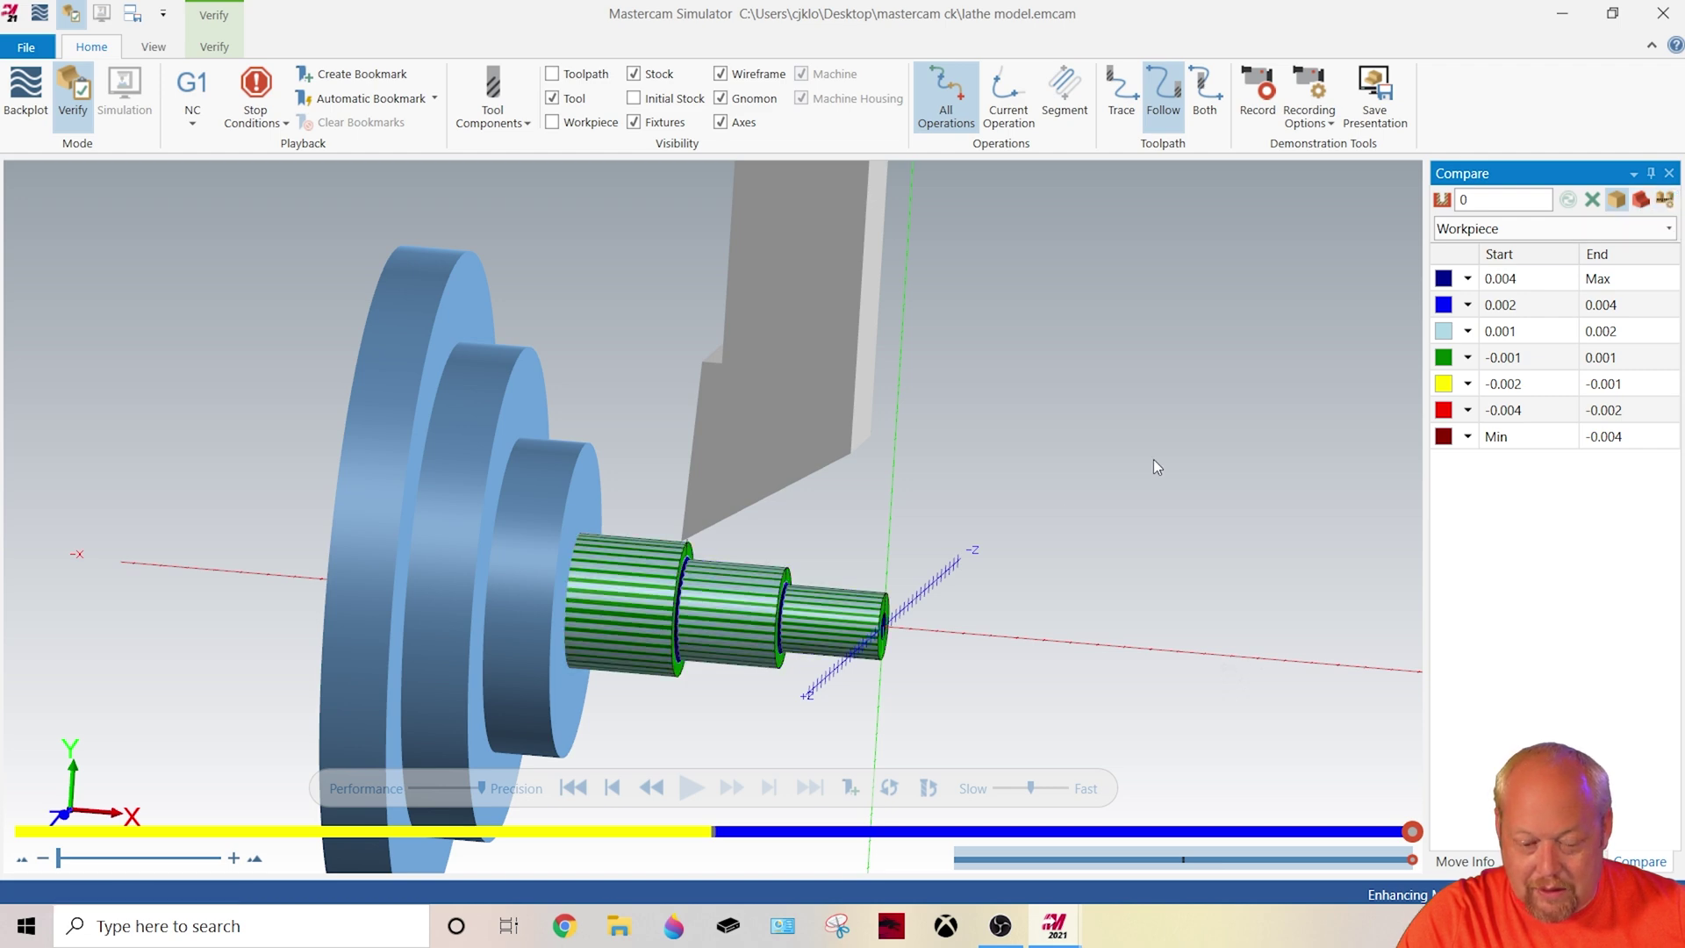
# Step: Examine the comparison colours on the shaft's diameters, shoulders and inside corners up close, and close the simulator
pyautogui.scroll(10, 768, 588)
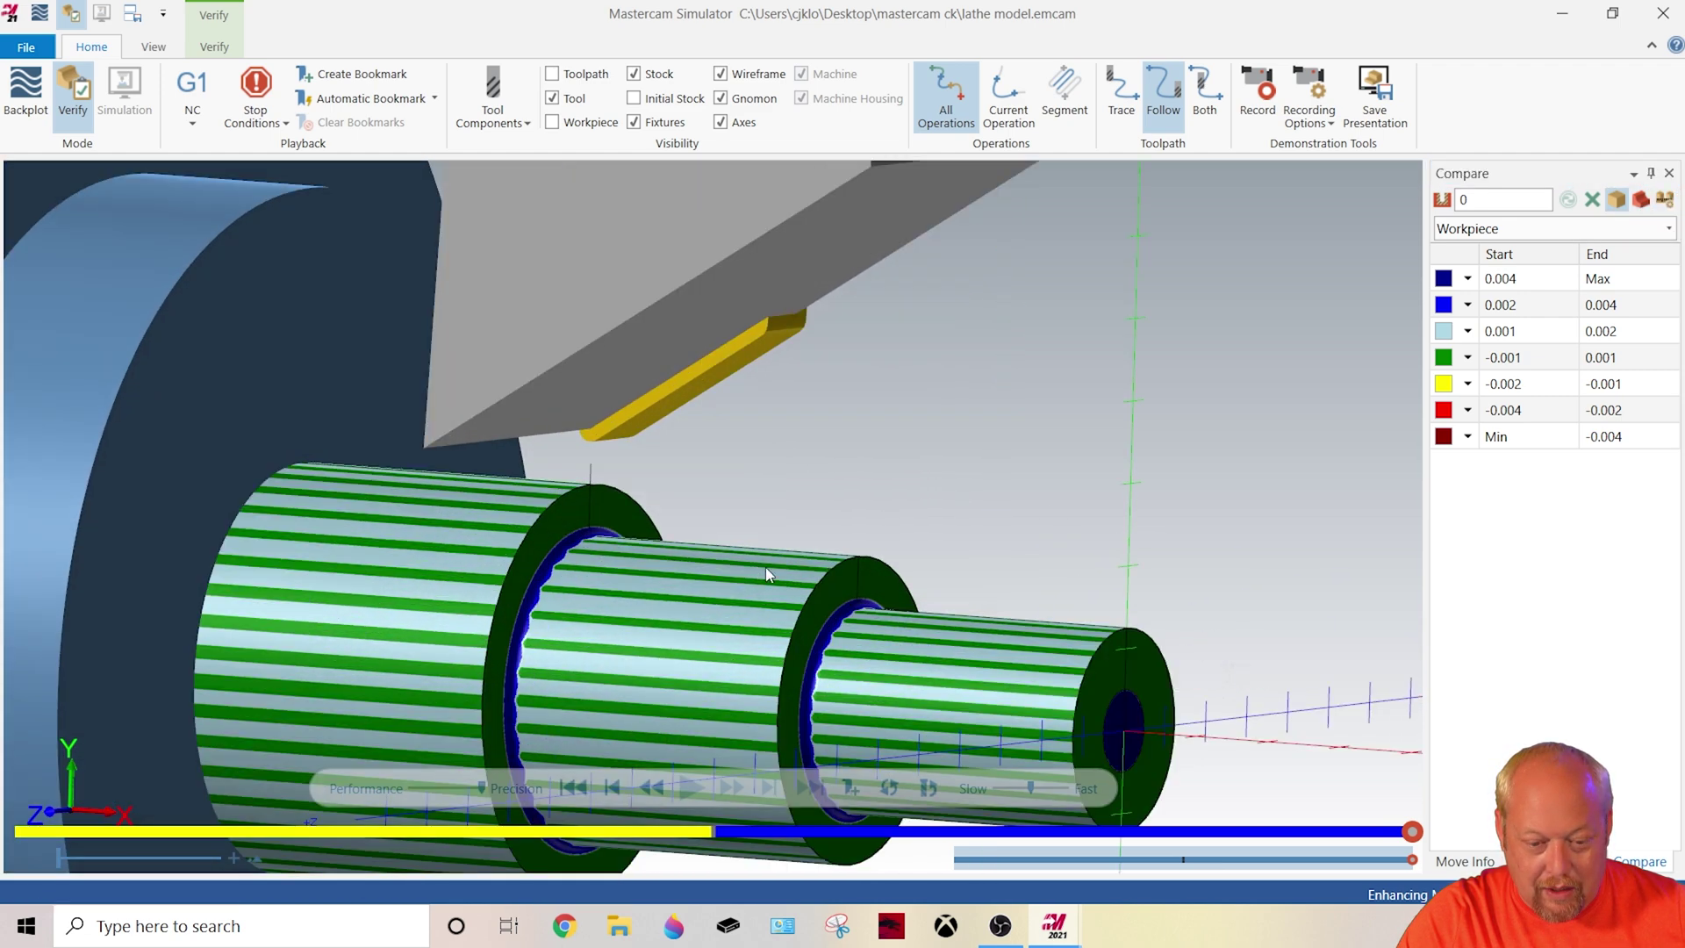
pyautogui.scroll(5, 881, 656)
pyautogui.scroll(-5, 881, 656)
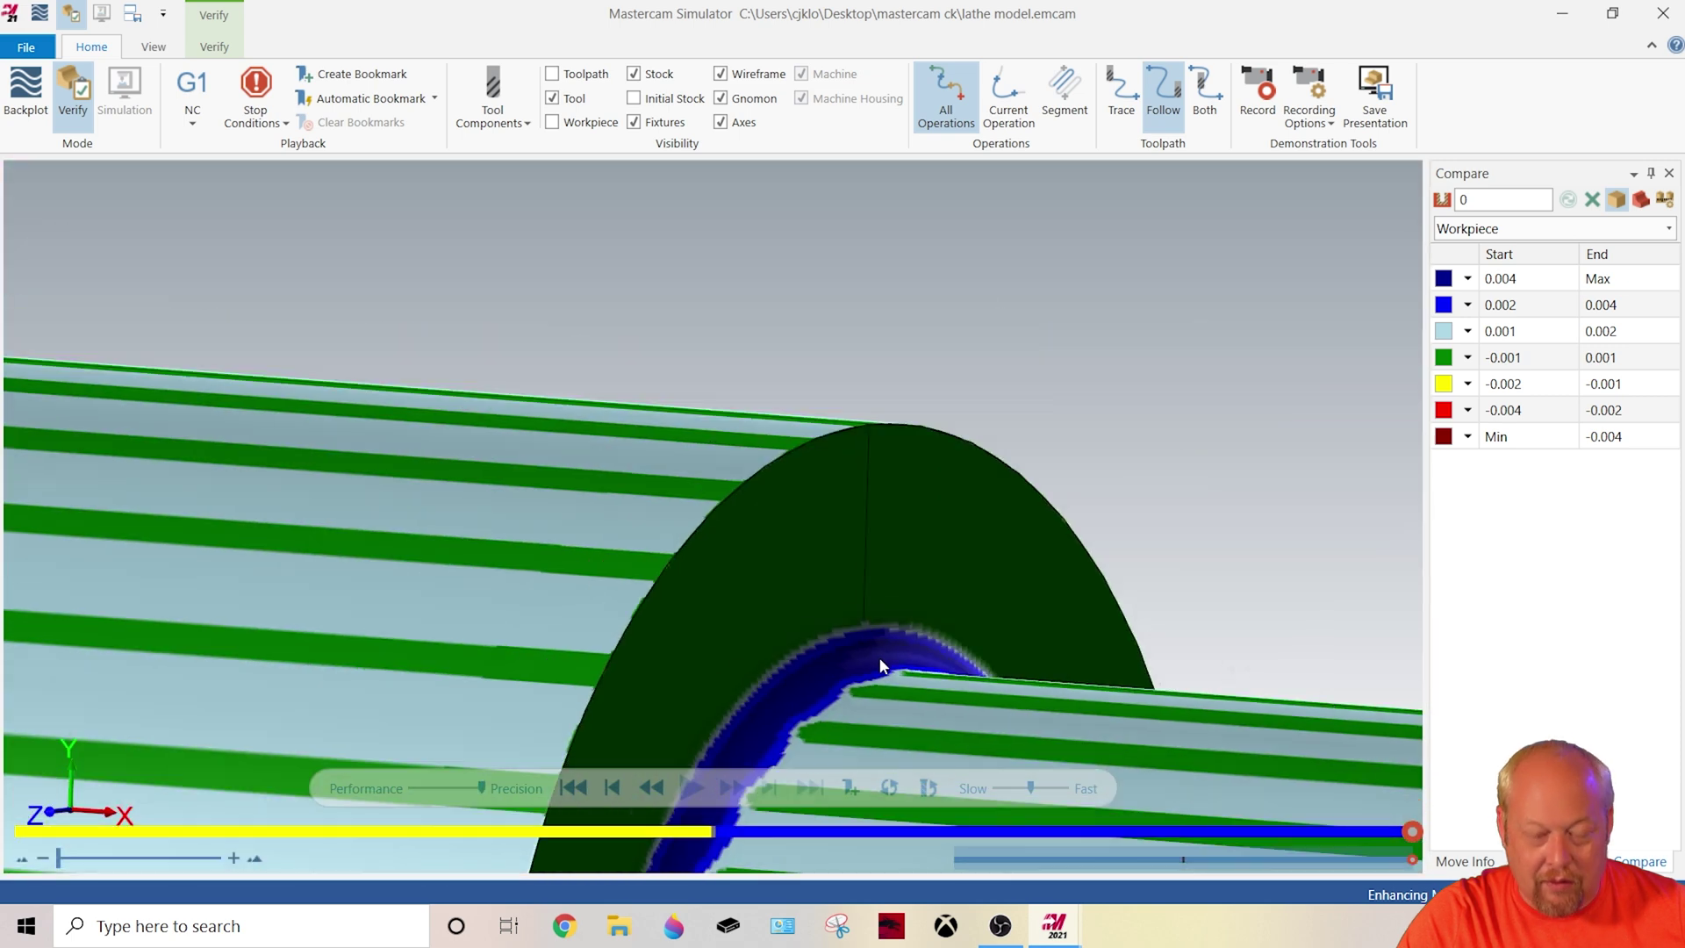
pyautogui.scroll(-6, 903, 507)
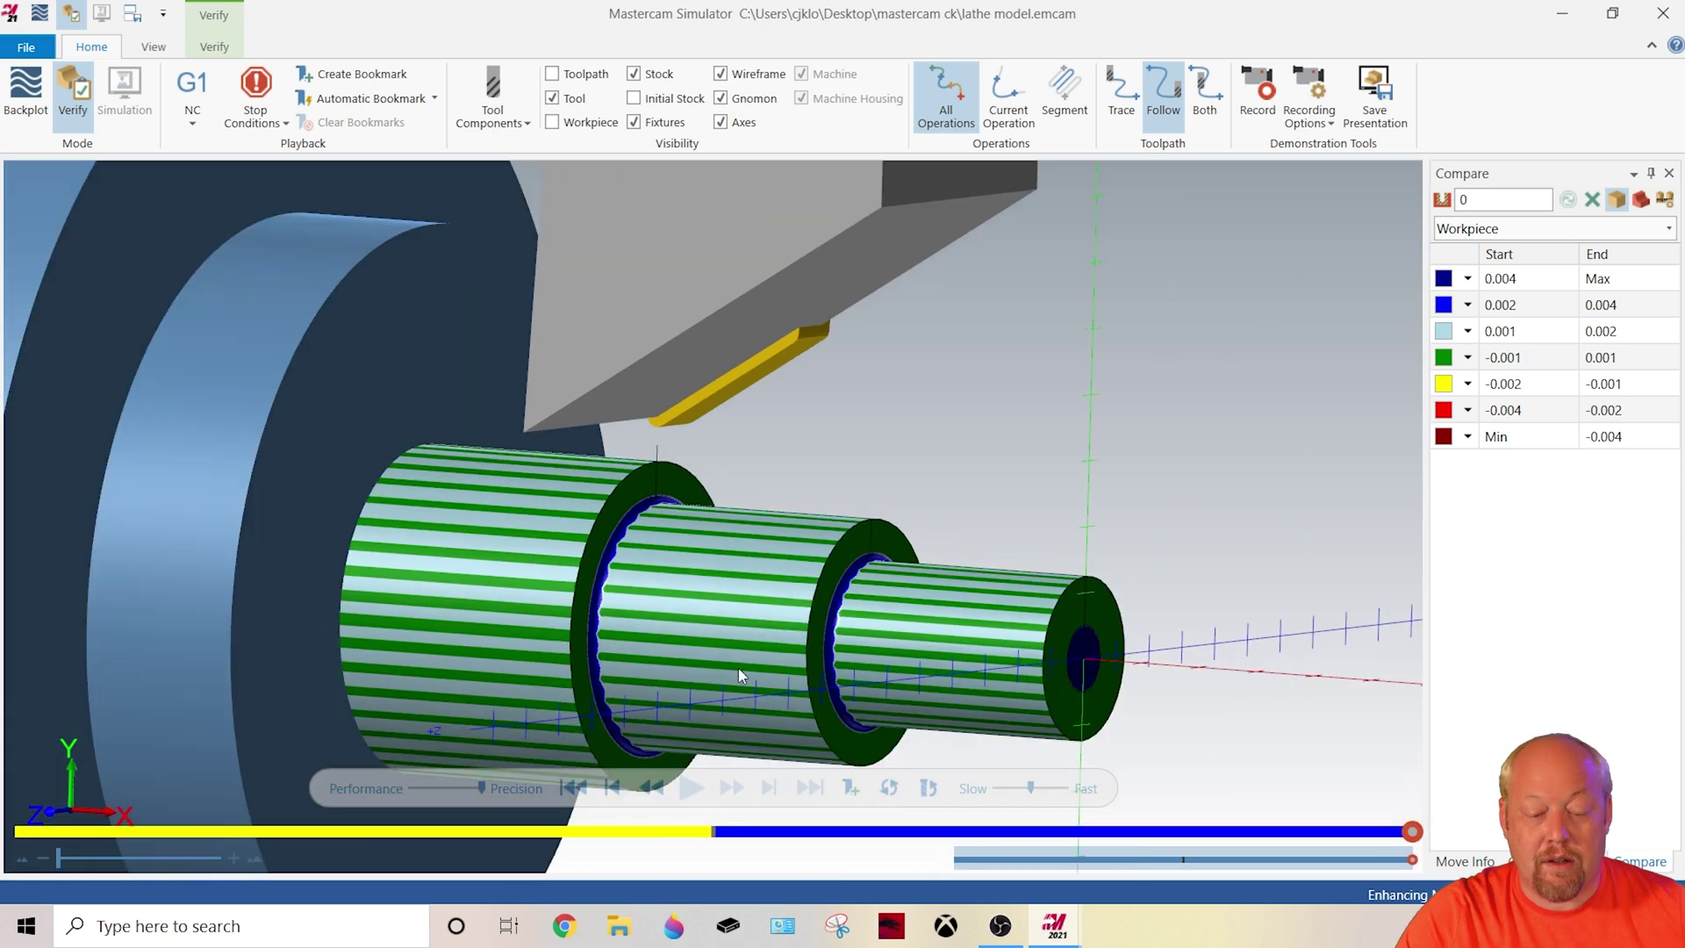
pyautogui.scroll(2, 739, 667)
pyautogui.click(1663, 13)
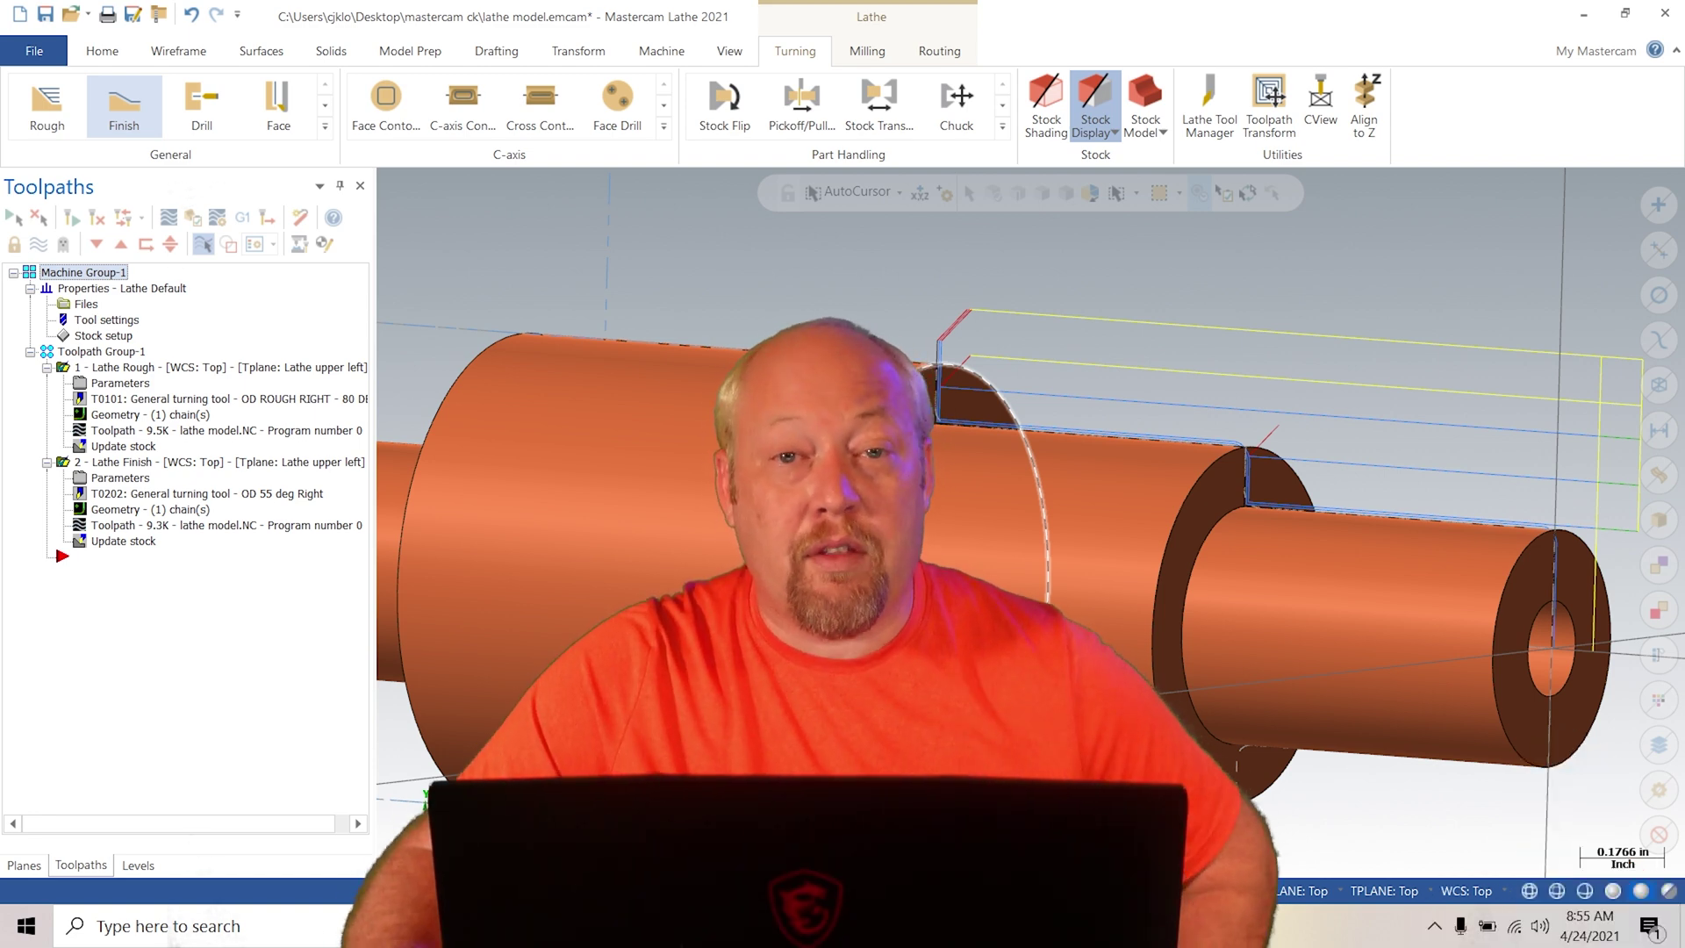
pyautogui.scroll(-4, 834, 473)
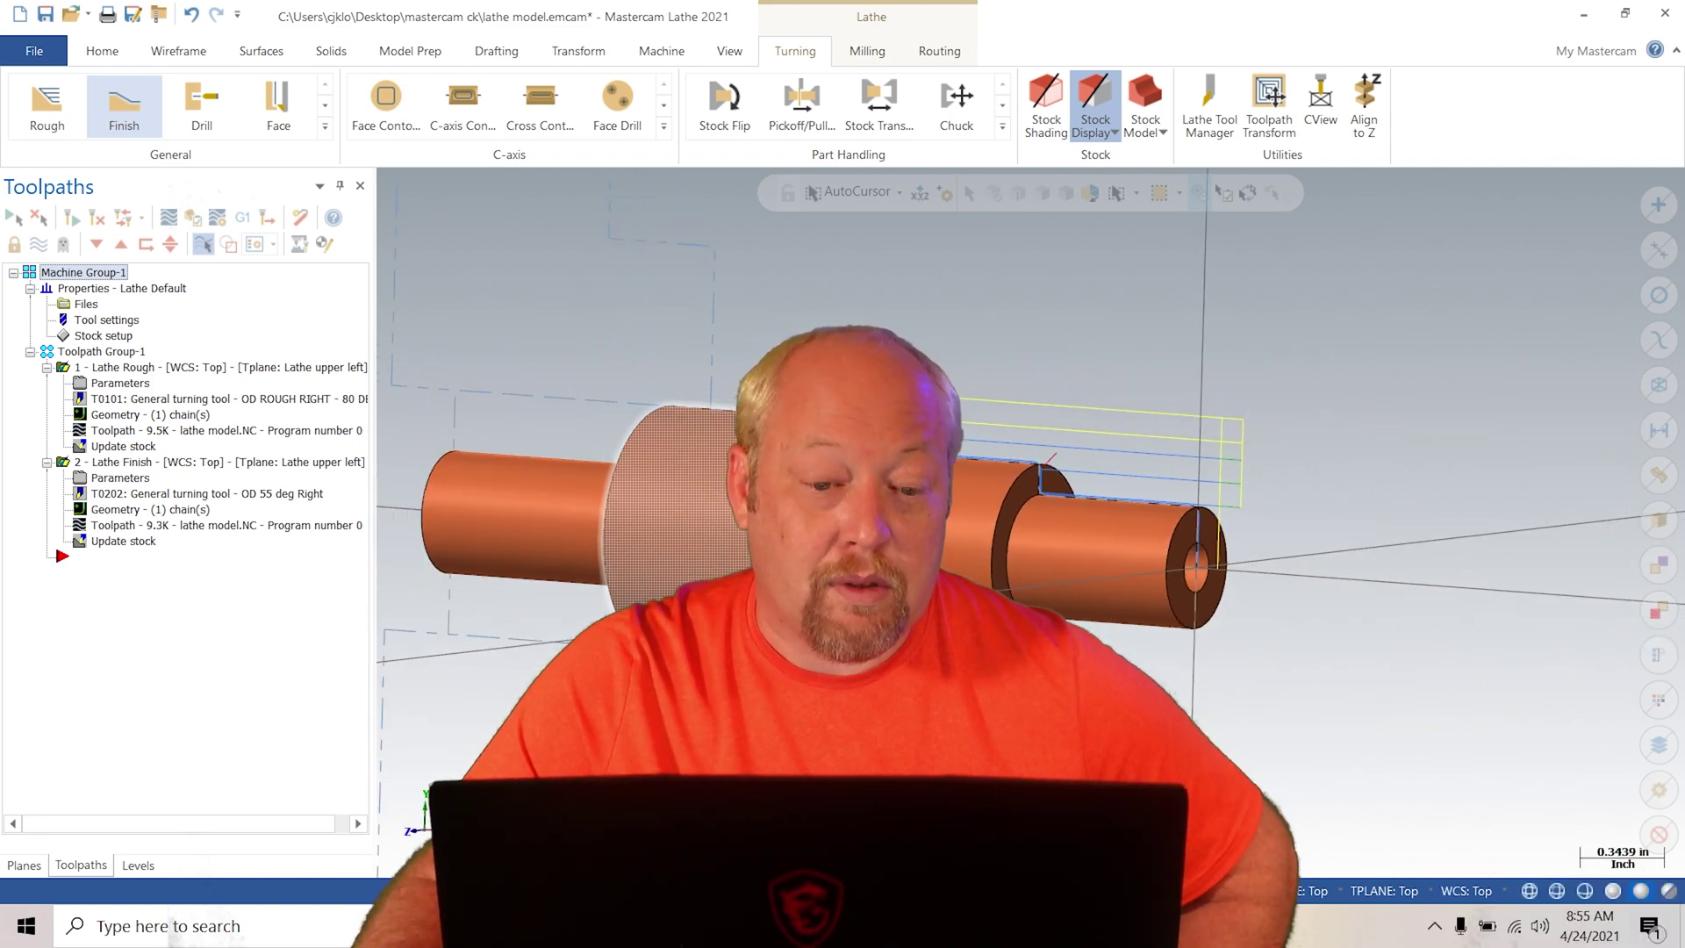